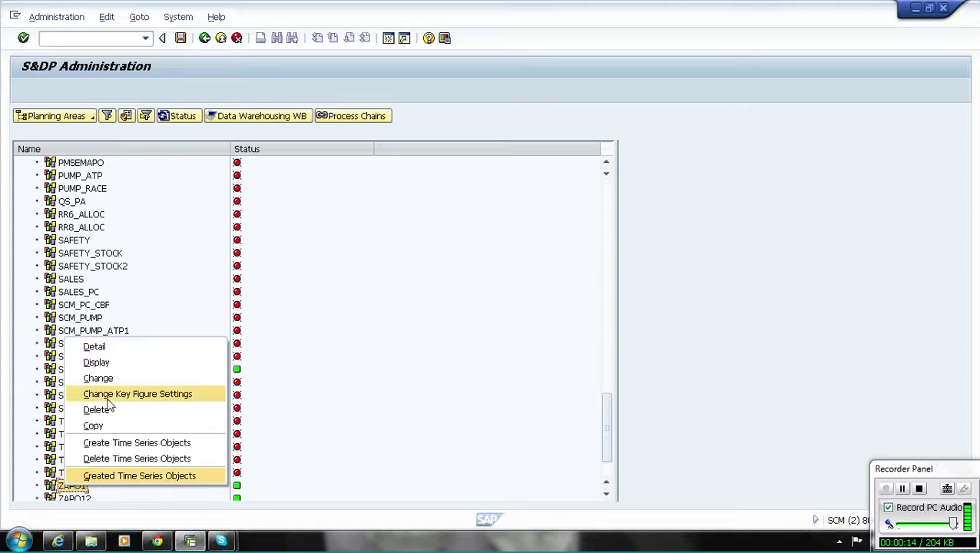
Step: Display planning area ZAPO1 and bring up its Extras > Consistency Checks list
{"action": "left_click", "coordinate": [126, 367]}
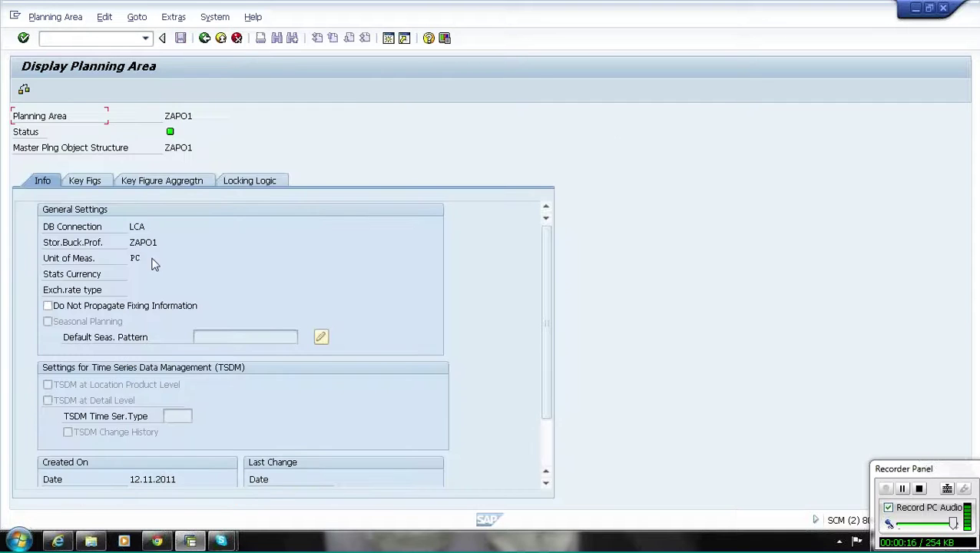
{"action": "left_click", "coordinate": [180, 17]}
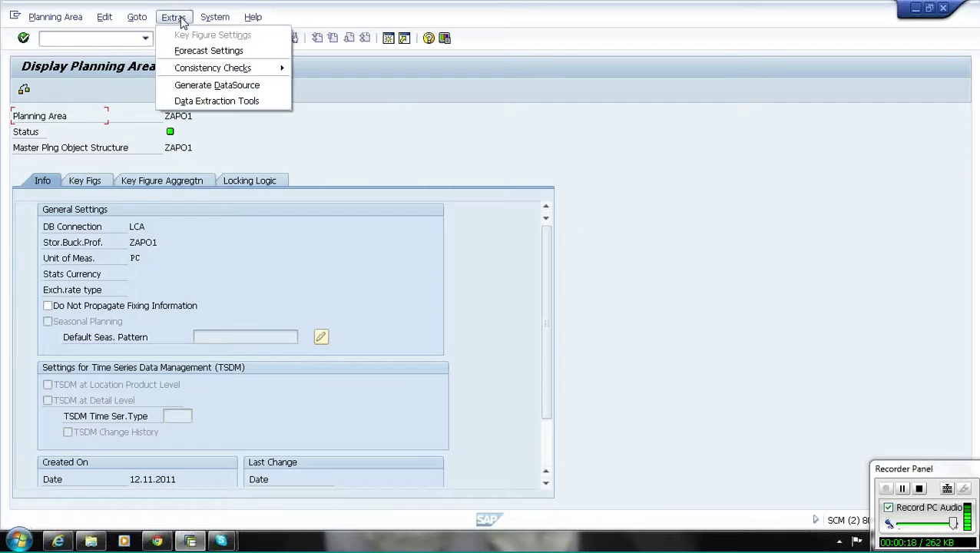
{"action": "mouse_move", "coordinate": [200, 70]}
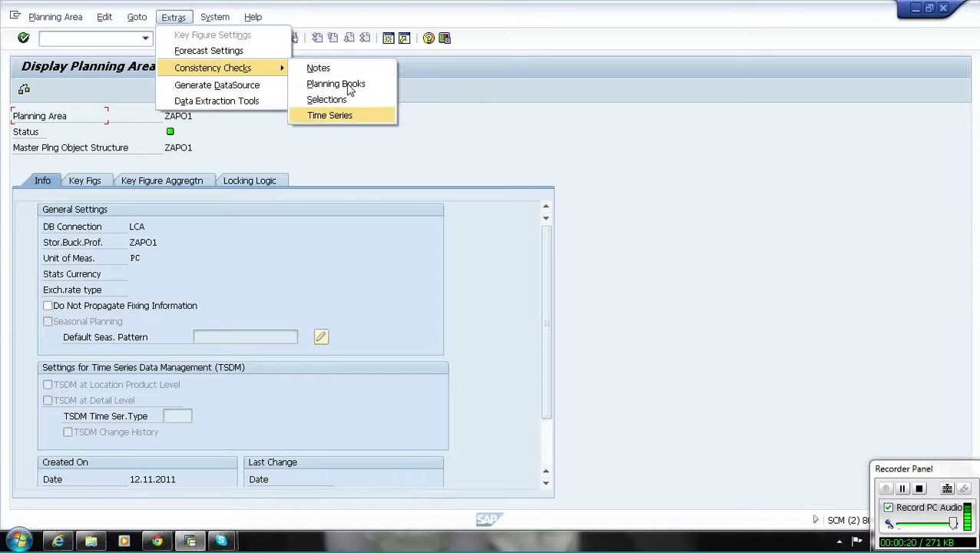
Step: Set up the time series check for version 000 with Log, Repair and Lock Planning Version ticked
{"action": "left_click", "coordinate": [345, 120]}
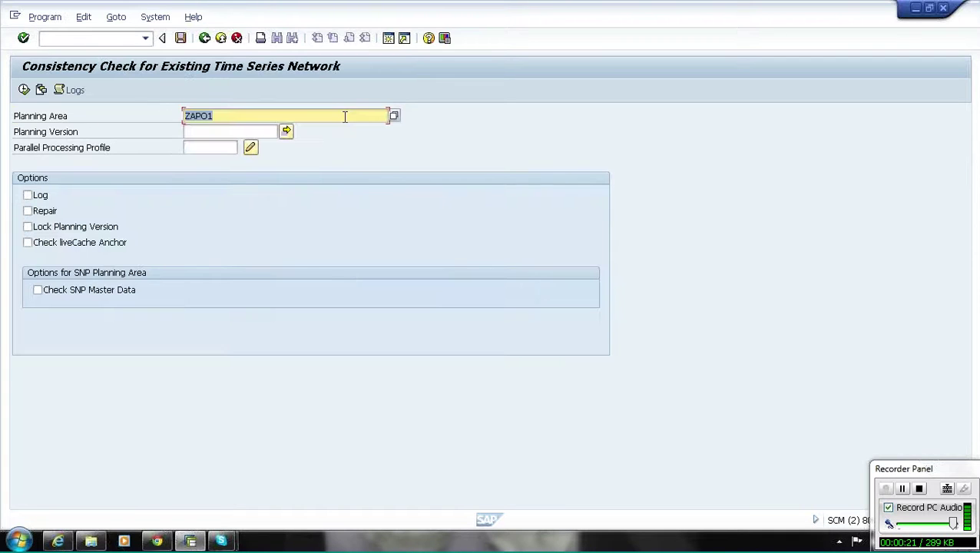
{"action": "left_click", "coordinate": [240, 129]}
{"action": "type", "text": "000"}
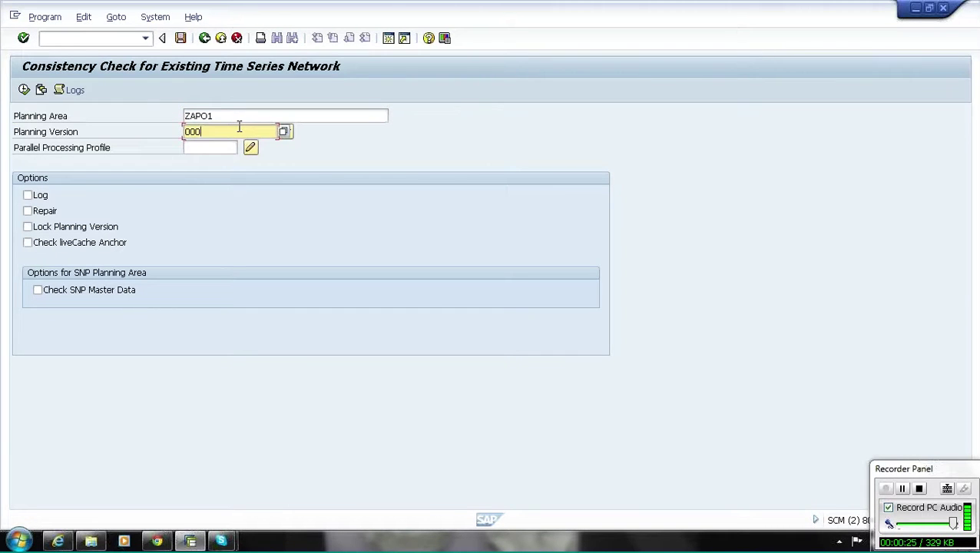
{"action": "left_click", "coordinate": [28, 196]}
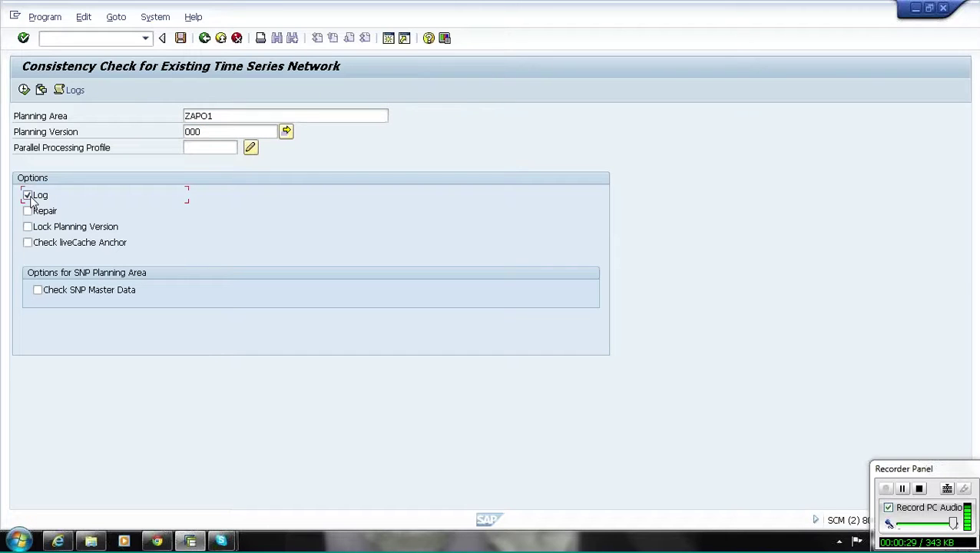
{"action": "left_click", "coordinate": [35, 217]}
{"action": "left_click", "coordinate": [28, 229]}
Step: Execute the time series check and return to the ZAPO1 planning area display
{"action": "left_click", "coordinate": [24, 91]}
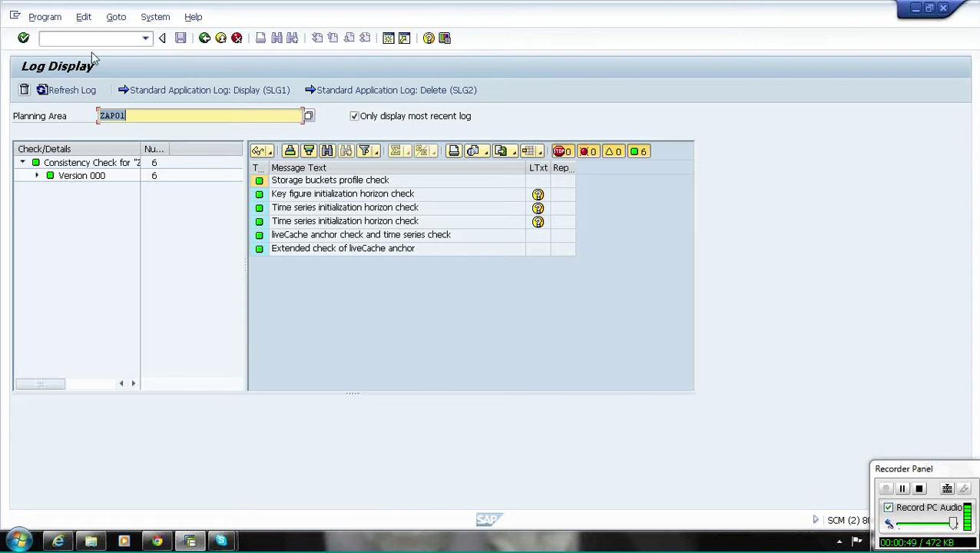
{"action": "left_click", "coordinate": [222, 41]}
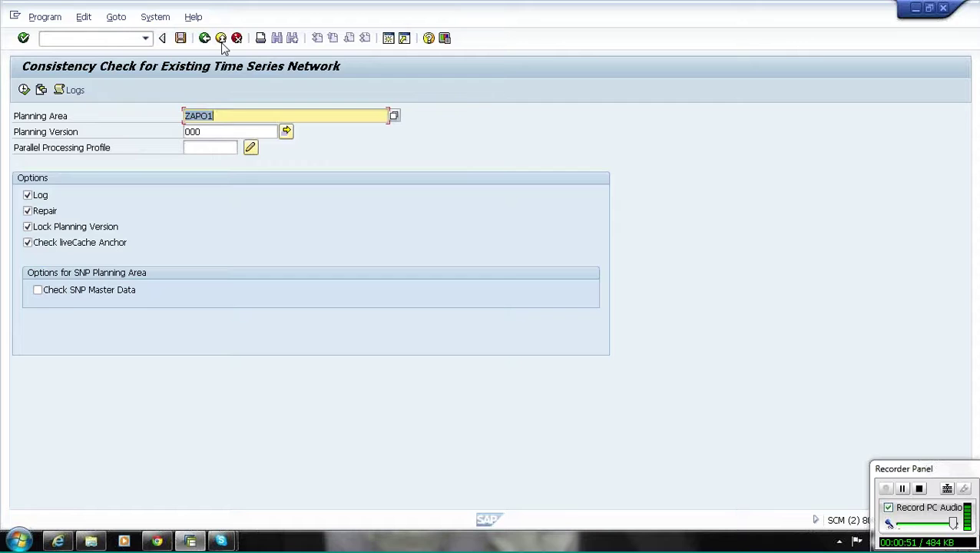
{"action": "left_click", "coordinate": [222, 44]}
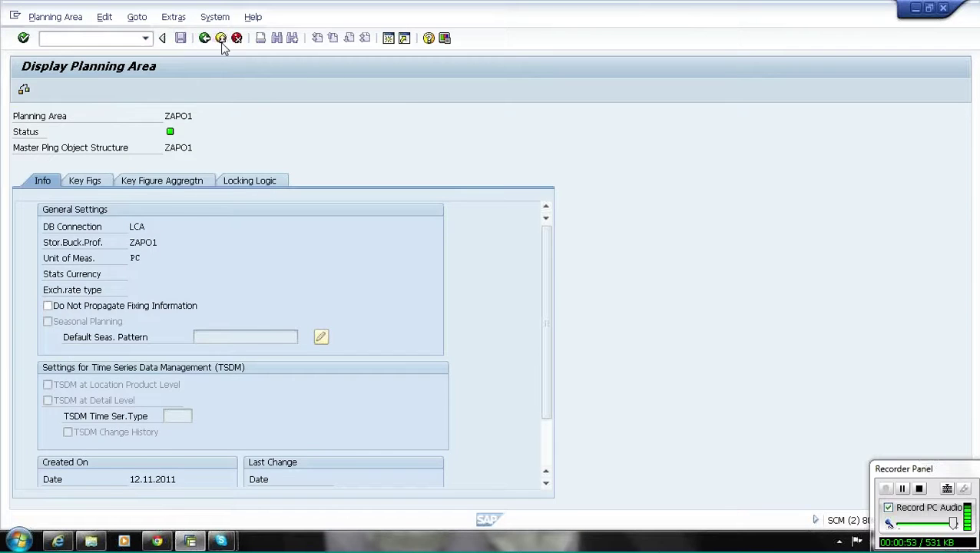
Step: From SAP Easy Access, launch /SAPAPO/SDP94 under Advanced Planning and Optimization > Demand Planning > Planning
{"action": "left_click", "coordinate": [222, 42]}
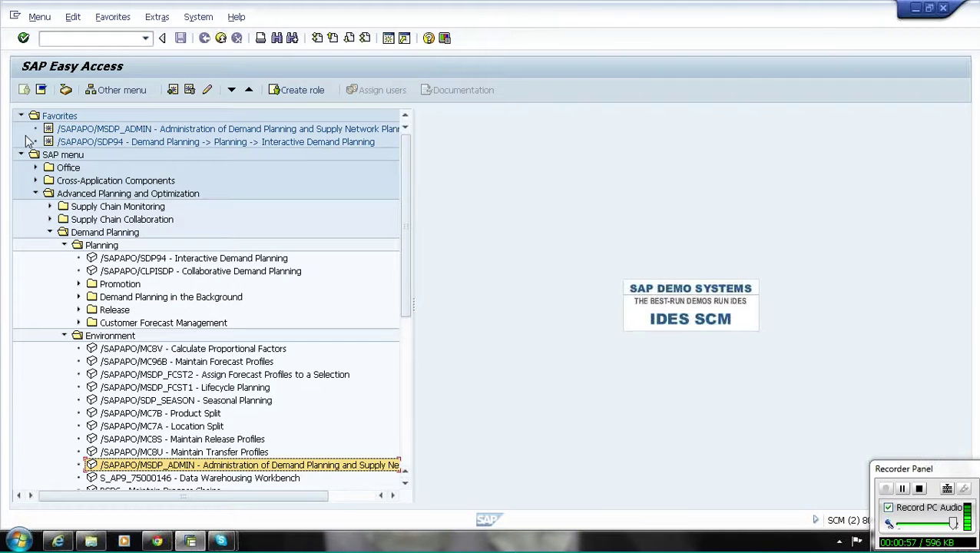
{"action": "left_click", "coordinate": [59, 155]}
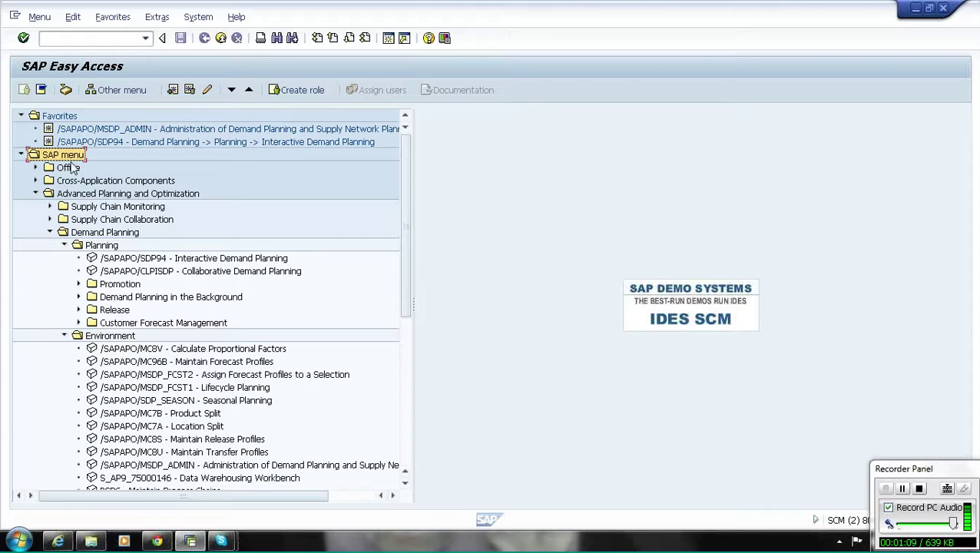
{"action": "left_click", "coordinate": [91, 194]}
{"action": "left_click", "coordinate": [98, 234]}
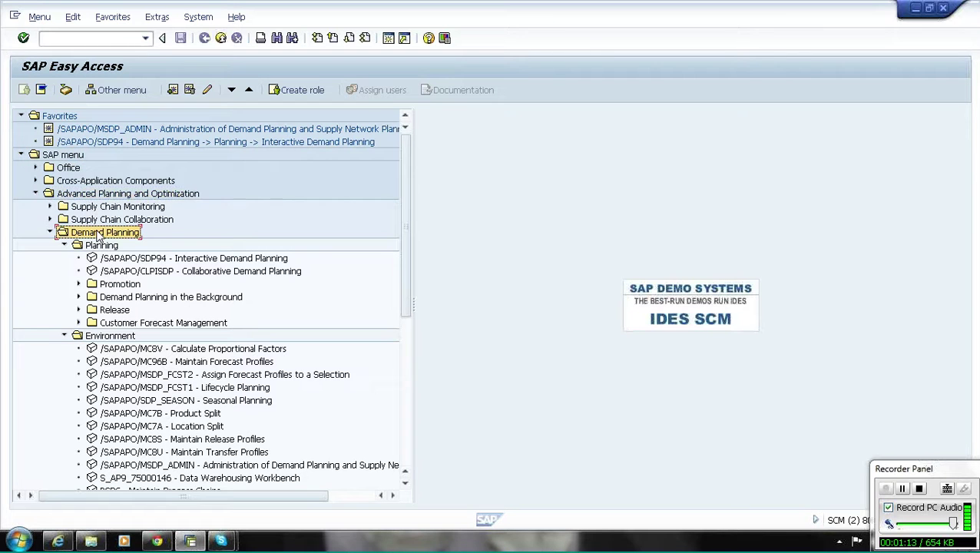
{"action": "left_click", "coordinate": [120, 261]}
{"action": "double_click", "coordinate": [121, 261]}
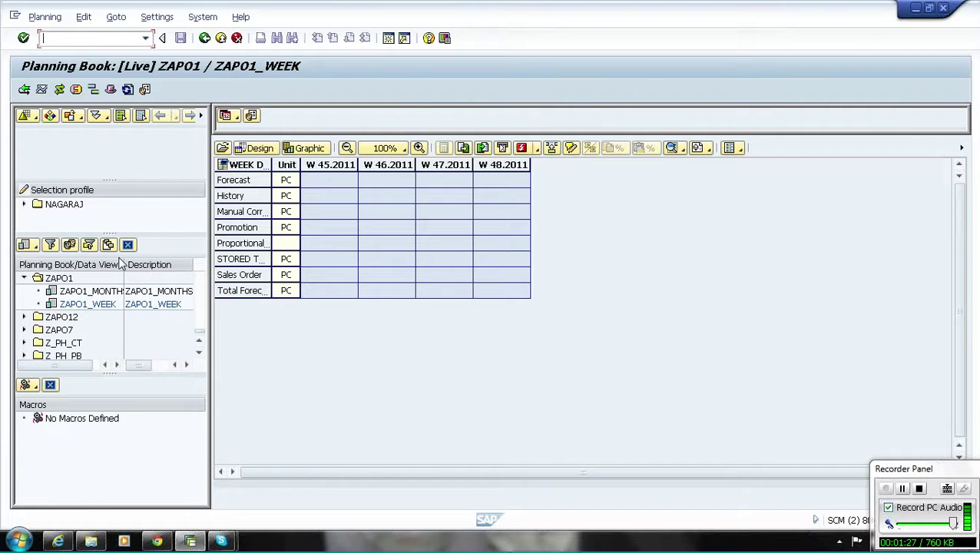
Step: Open the ZAPO1_MONTHS data view and widen the key figure column to show full names
{"action": "double_click", "coordinate": [97, 296]}
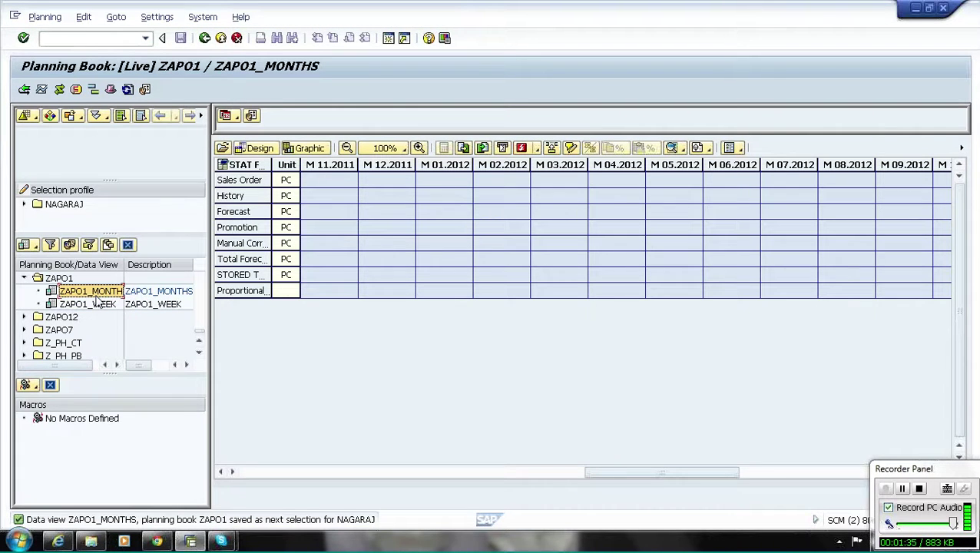
{"action": "left_click_drag", "start_coordinate": [270, 165], "coordinate": [315, 168]}
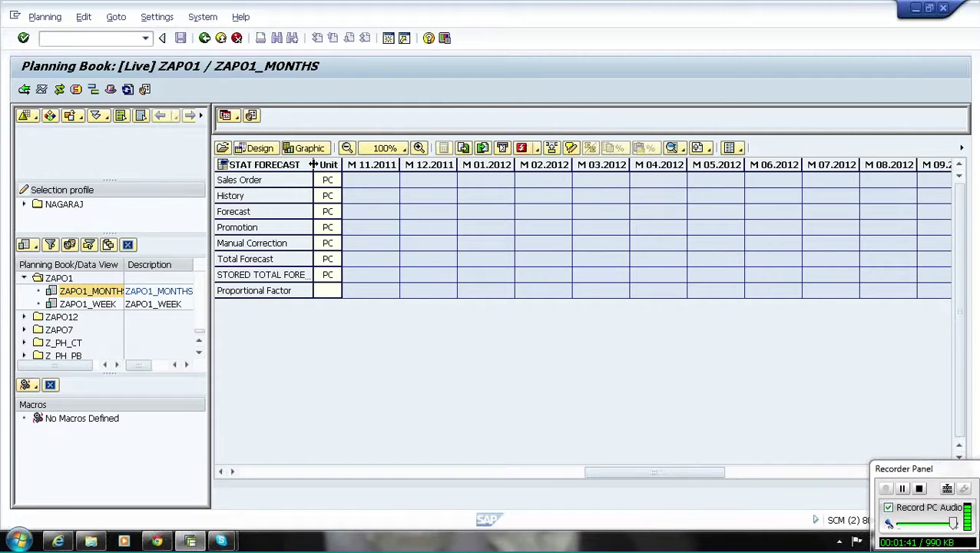
{"action": "double_click", "coordinate": [315, 168]}
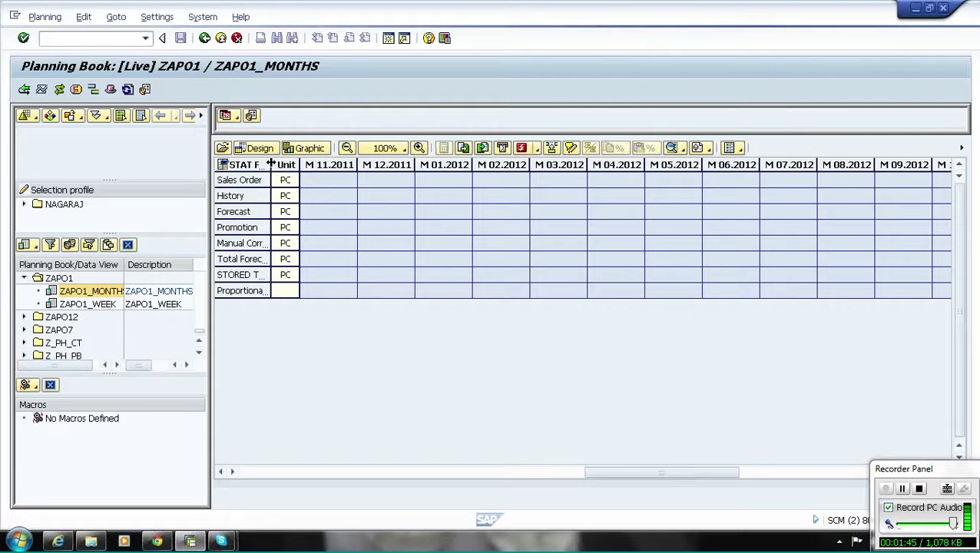
{"action": "left_click_drag", "start_coordinate": [273, 167], "coordinate": [270, 165]}
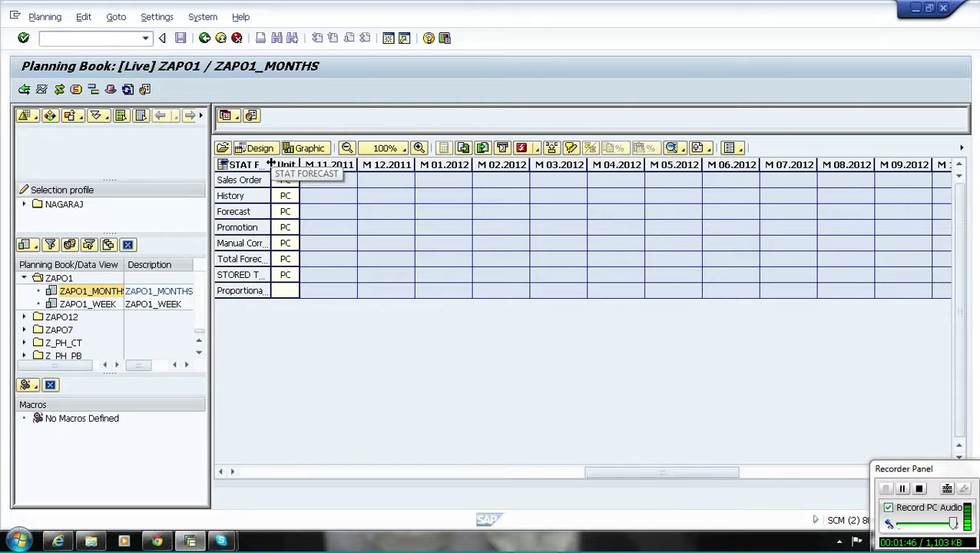
{"action": "double_click", "coordinate": [271, 165]}
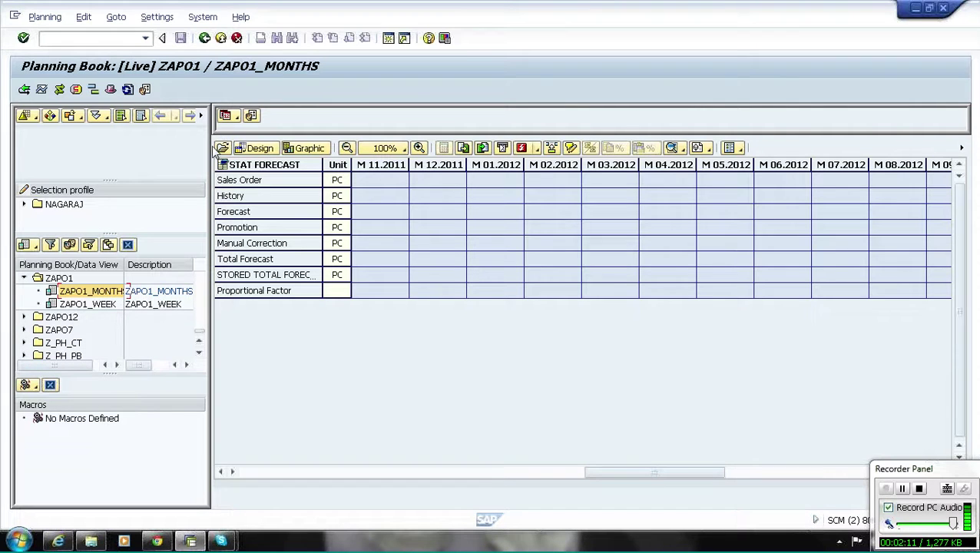
Step: Widen the navigation panel and planning book name column, then reload ZAPO1_MONTHS
{"action": "left_click_drag", "start_coordinate": [207, 172], "coordinate": [255, 174]}
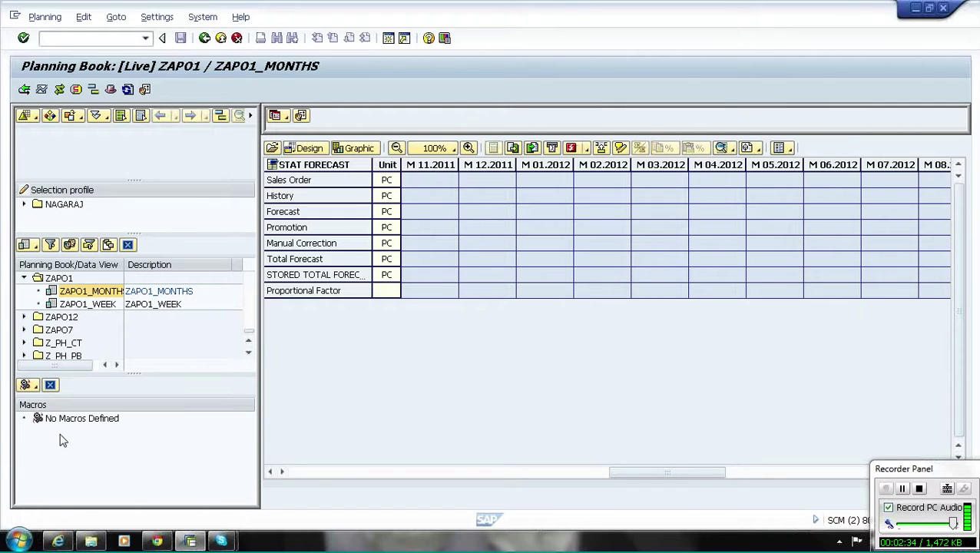
{"action": "left_click", "coordinate": [108, 295]}
{"action": "double_click", "coordinate": [124, 269]}
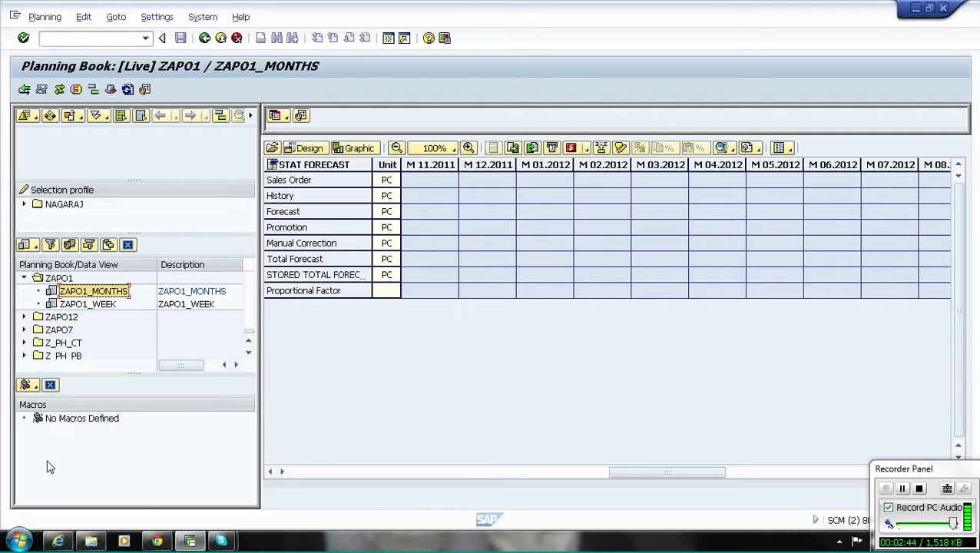
{"action": "left_click", "coordinate": [32, 413]}
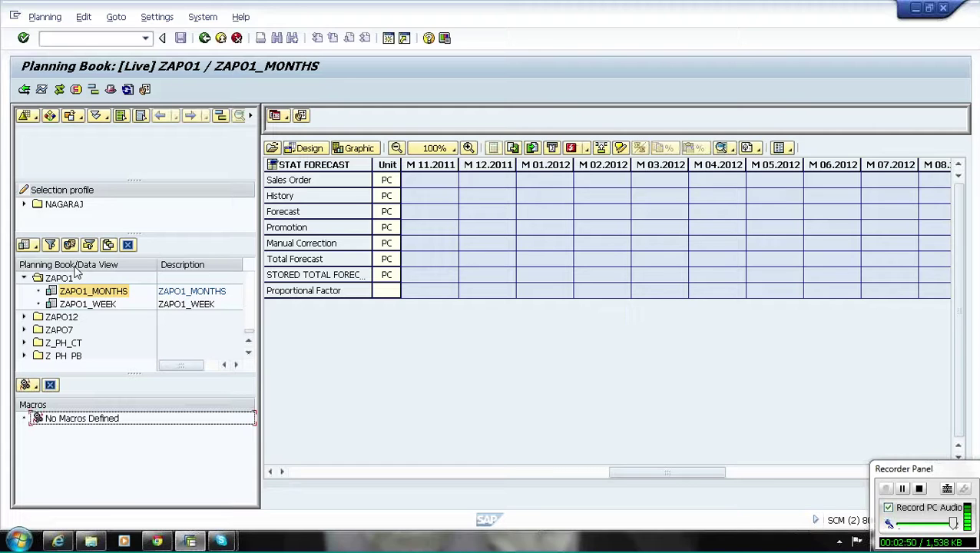
{"action": "mouse_move", "coordinate": [250, 336]}
{"action": "left_mouse_down"}
{"action": "mouse_move", "coordinate": [254, 272]}
{"action": "mouse_move", "coordinate": [250, 342]}
{"action": "left_mouse_up"}
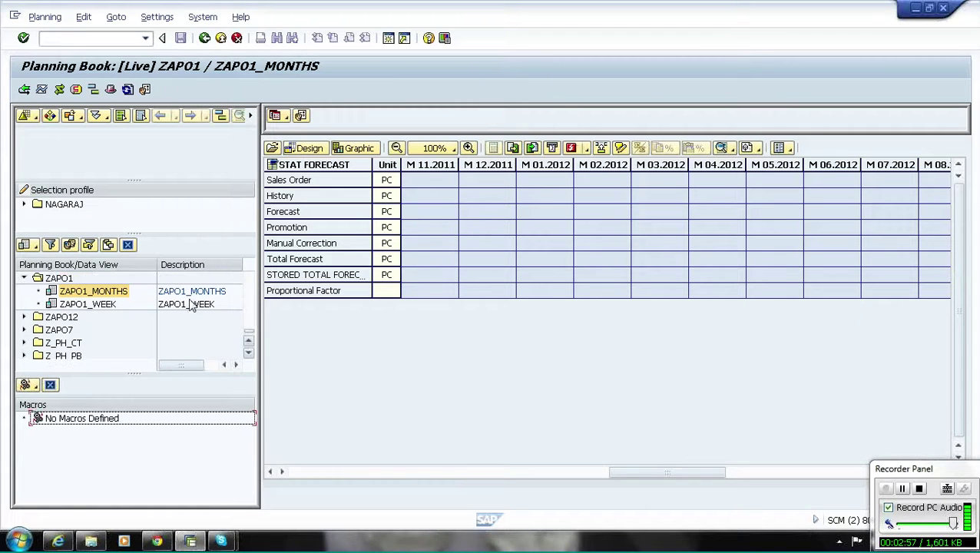
{"action": "double_click", "coordinate": [102, 297]}
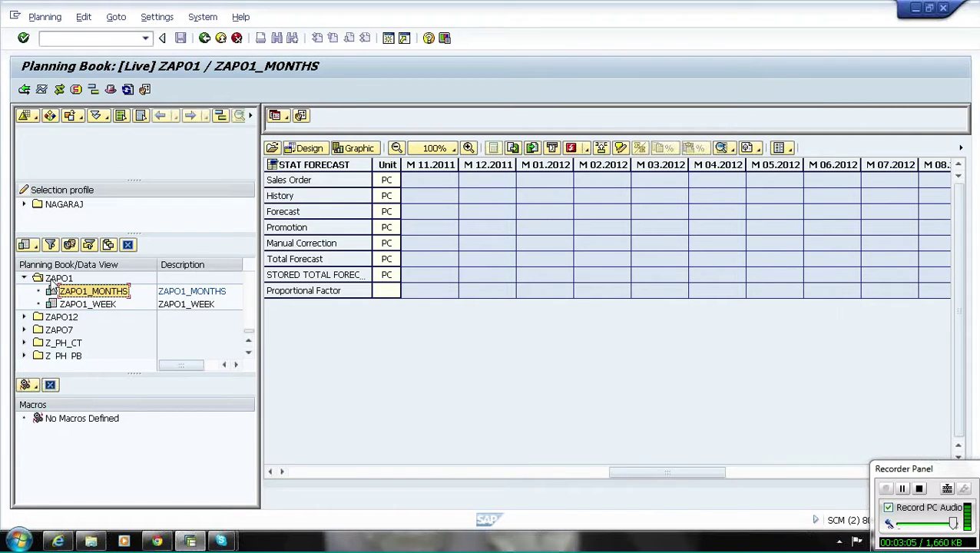
{"action": "left_click", "coordinate": [52, 280]}
{"action": "double_click", "coordinate": [53, 281]}
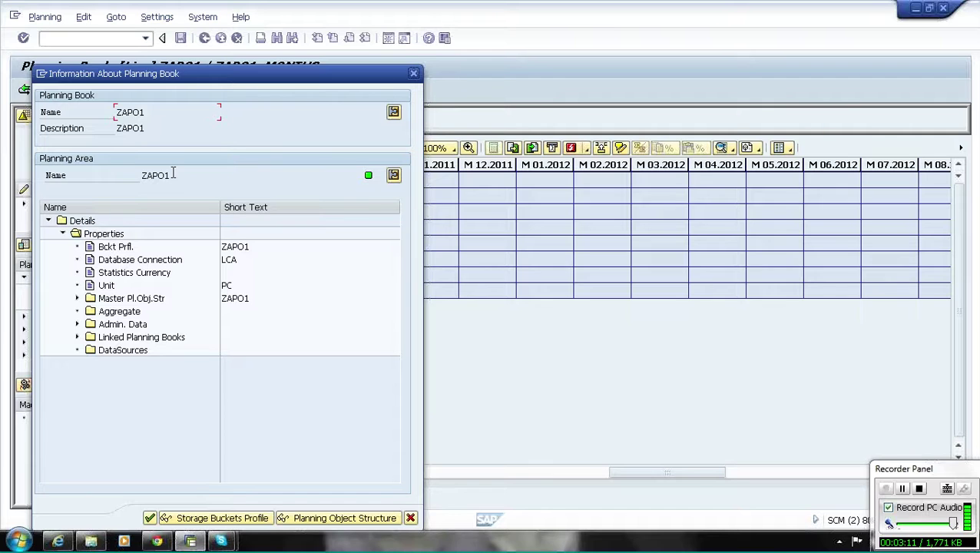
{"action": "key", "text": "Tab"}
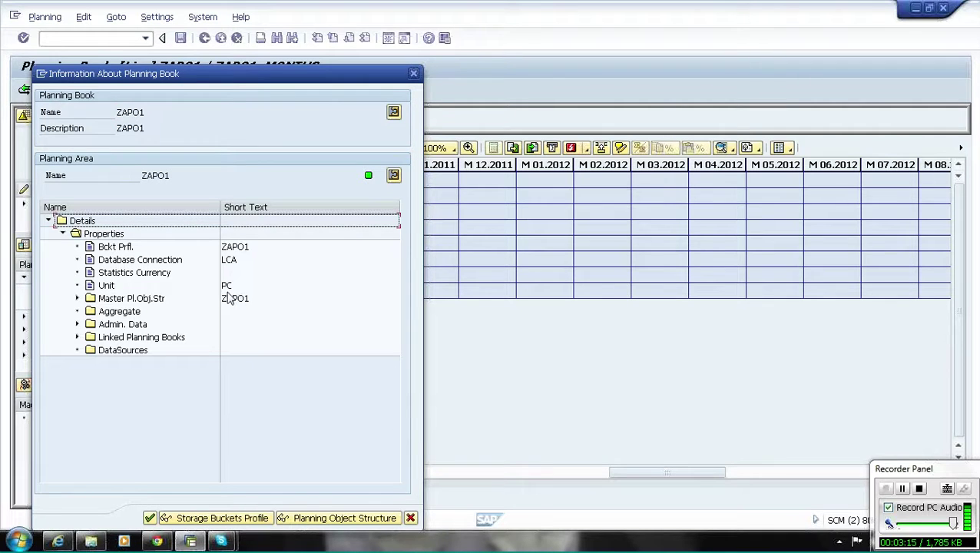
{"action": "left_click", "coordinate": [226, 287]}
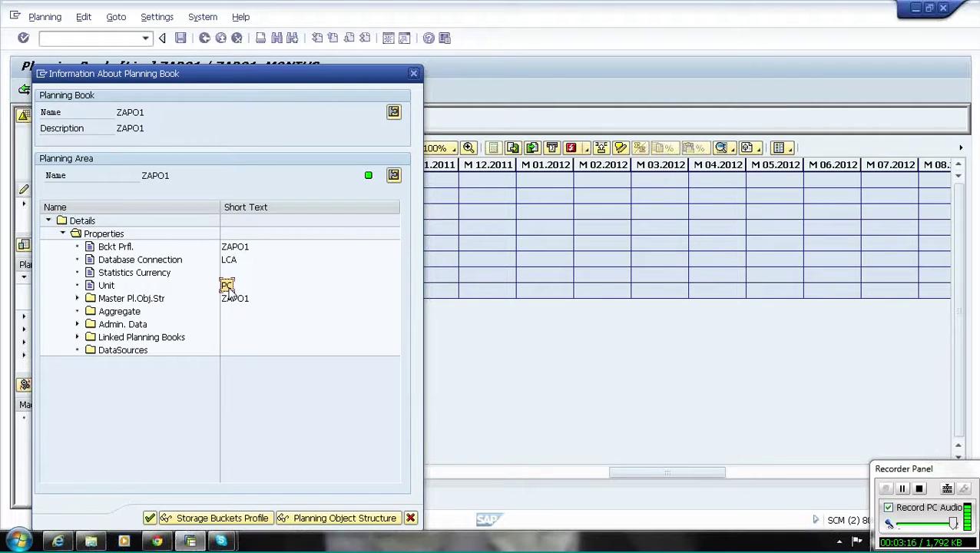
{"action": "left_click", "coordinate": [78, 298]}
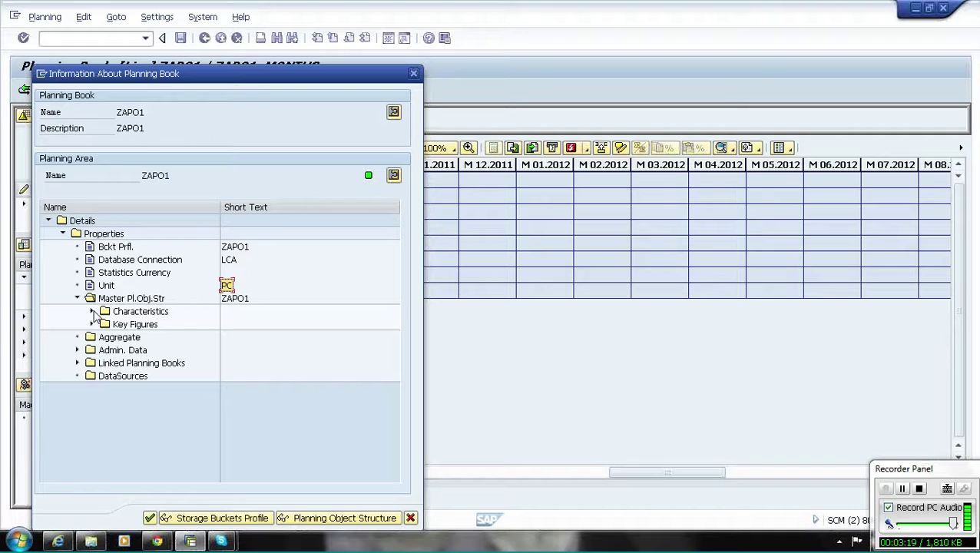
{"action": "left_click", "coordinate": [92, 311]}
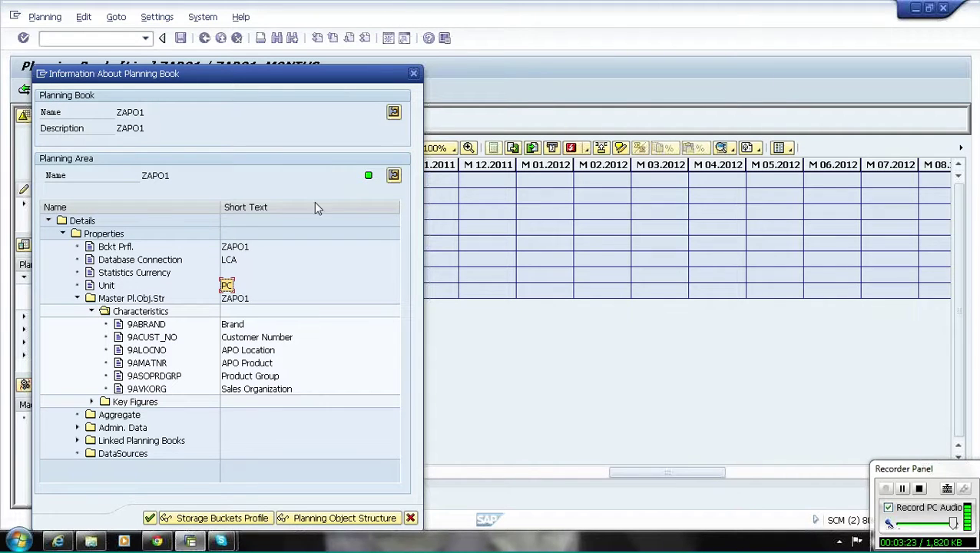
{"action": "left_click", "coordinate": [414, 75]}
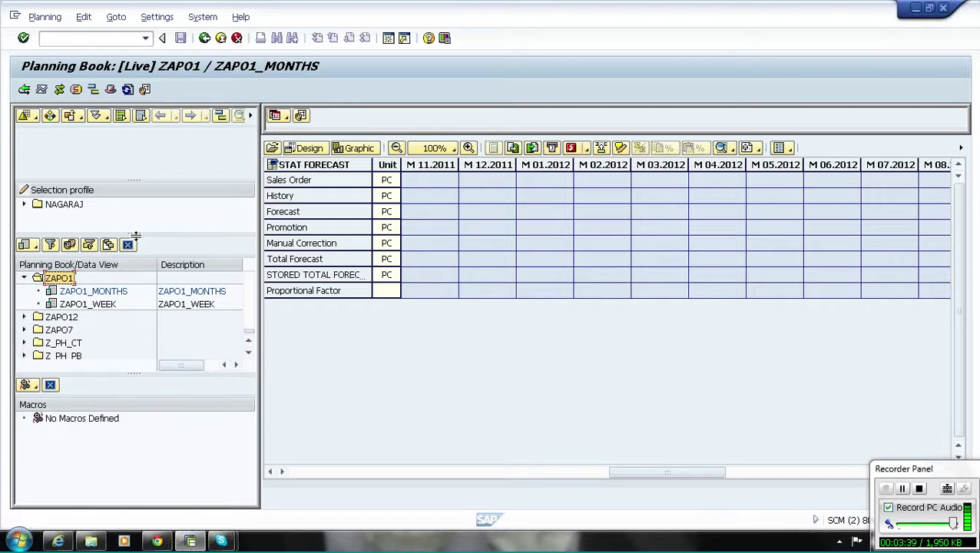
Step: Lower the splitter above the Planning Book/Data View toolbar to enlarge the selection profile area
{"action": "left_click_drag", "start_coordinate": [136, 234], "coordinate": [136, 246]}
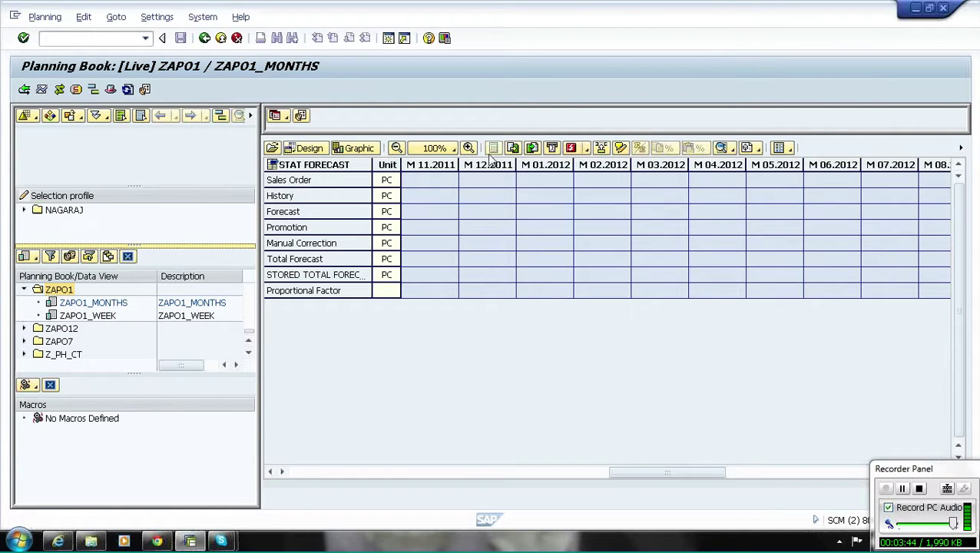
Step: Build a selection showing APO Product, with APO Product and APO Location conditions
{"action": "left_click", "coordinate": [50, 118]}
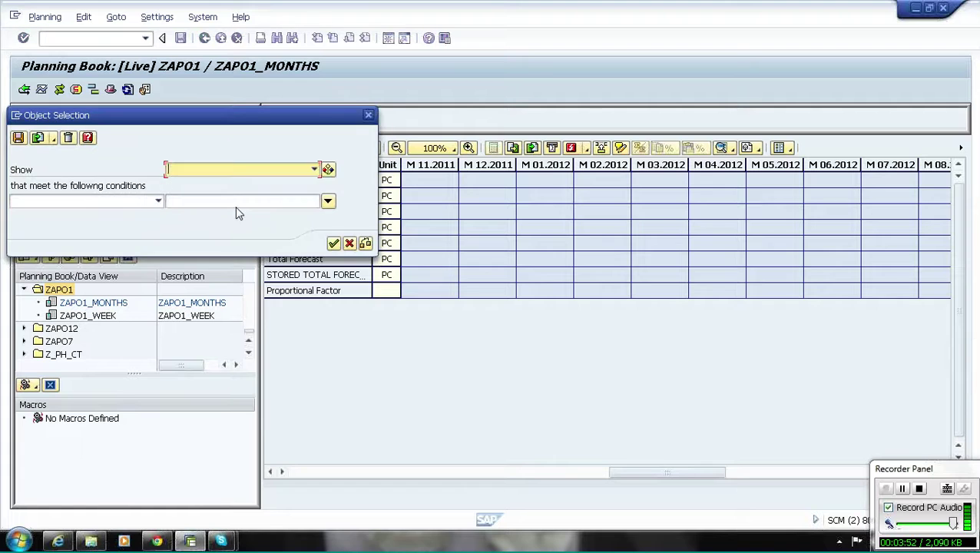
{"action": "left_click", "coordinate": [234, 171]}
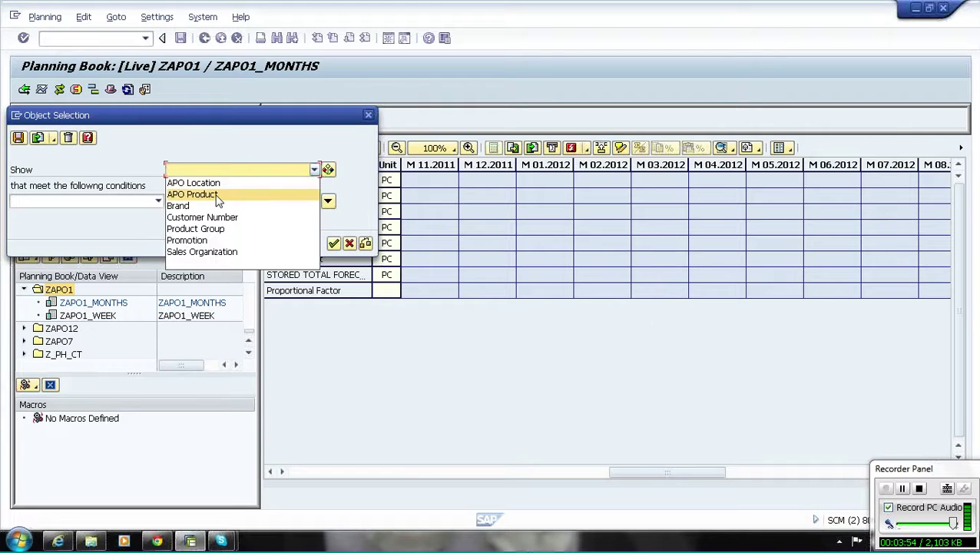
{"action": "left_click", "coordinate": [217, 194]}
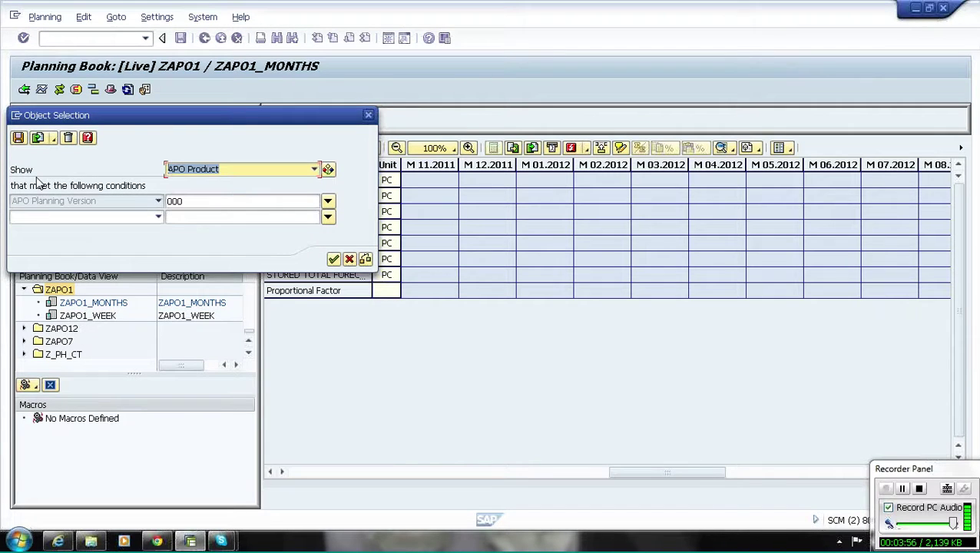
{"action": "left_click", "coordinate": [158, 219]}
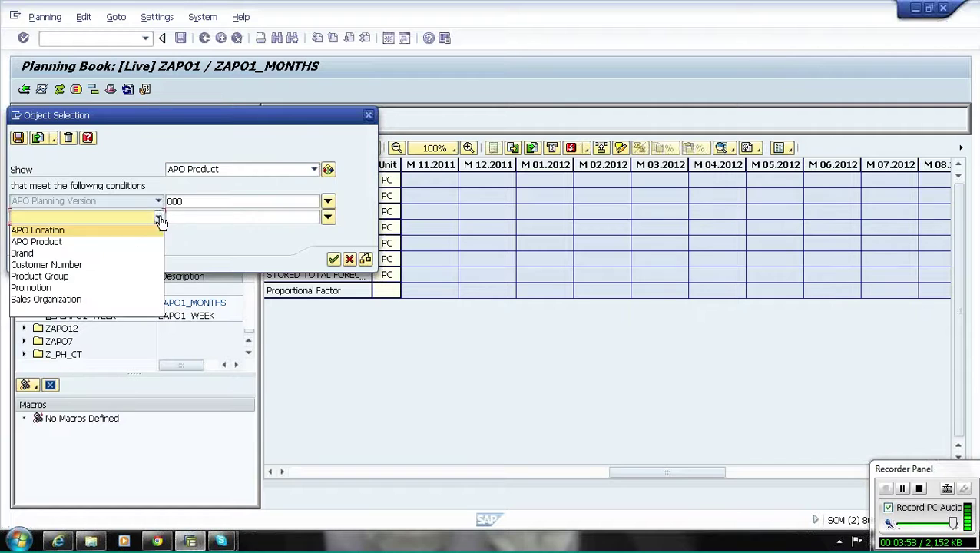
{"action": "left_click", "coordinate": [132, 242]}
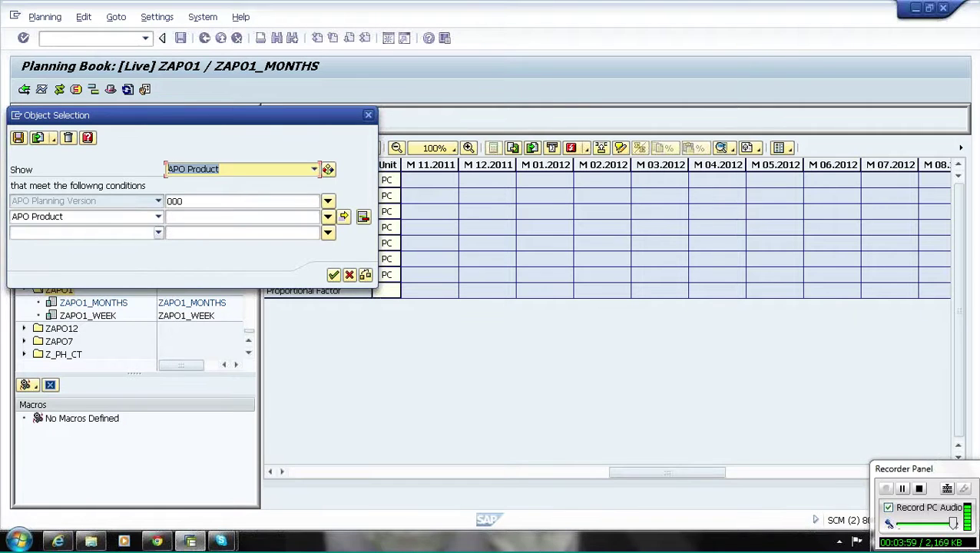
{"action": "left_click", "coordinate": [157, 238]}
{"action": "left_click", "coordinate": [141, 252]}
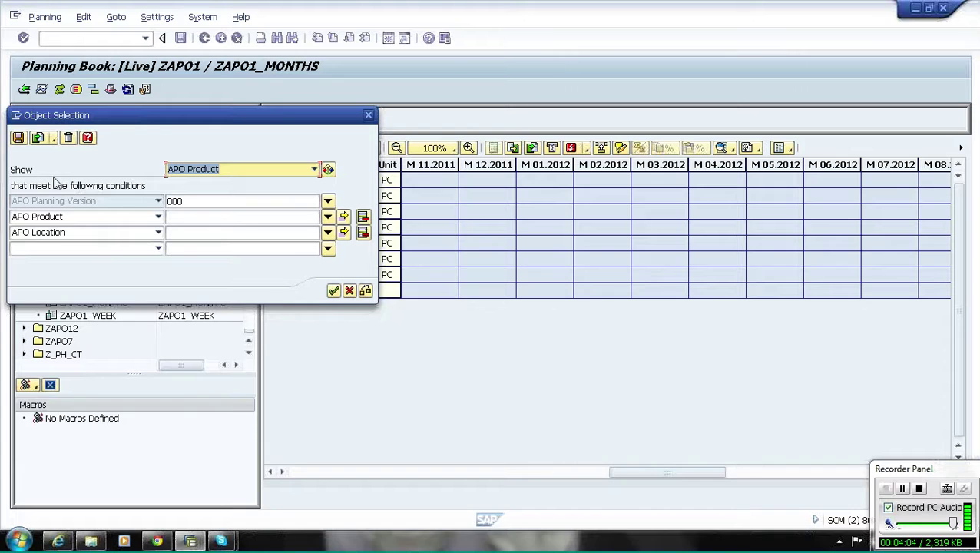
Step: Save the selection as PRODLOC and apply it to load the objects
{"action": "left_click", "coordinate": [18, 138]}
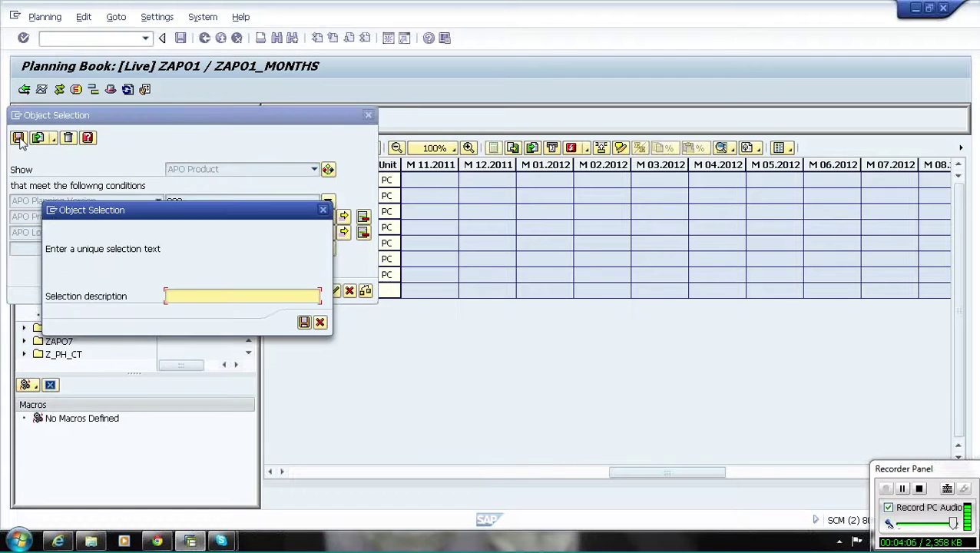
{"action": "type", "text": "prodloc"}
{"action": "left_click", "coordinate": [304, 323]}
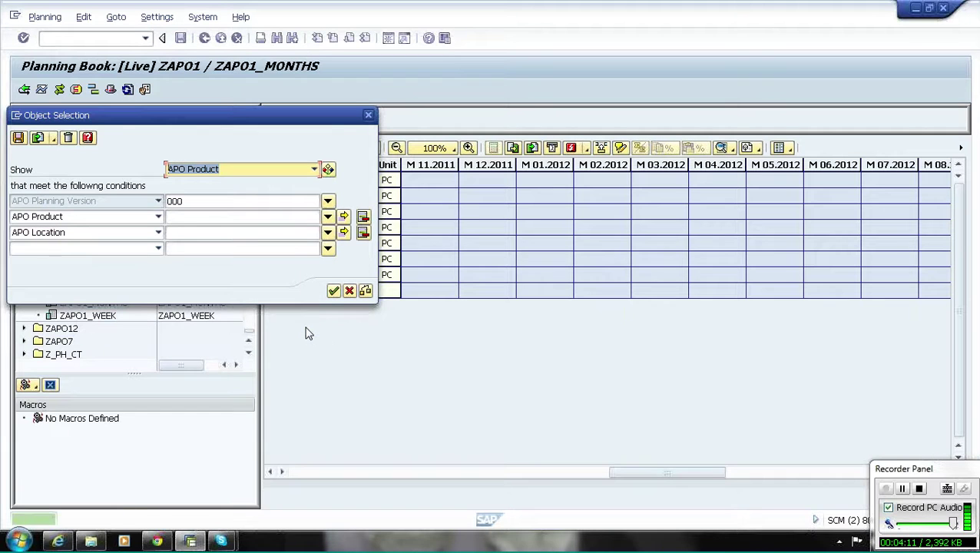
{"action": "left_click", "coordinate": [334, 292]}
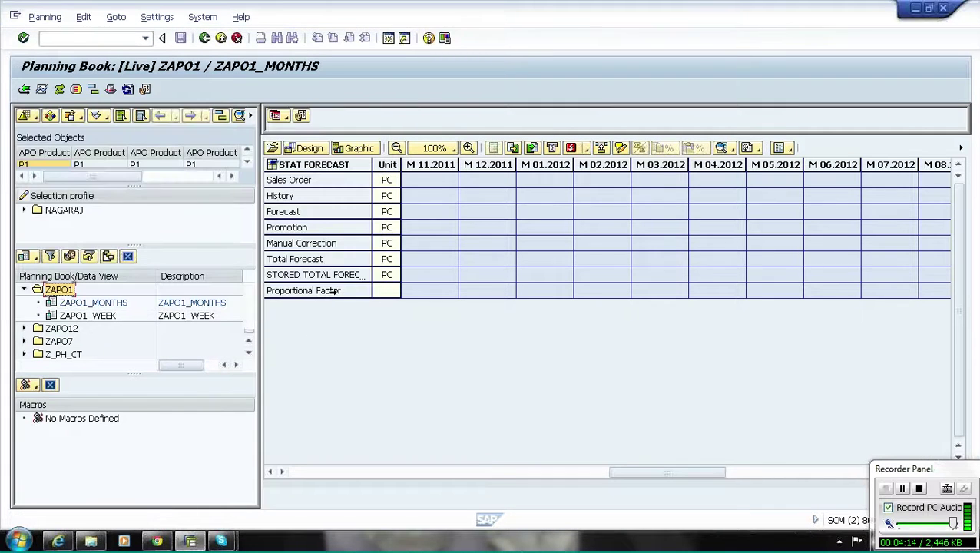
{"action": "left_click", "coordinate": [120, 198]}
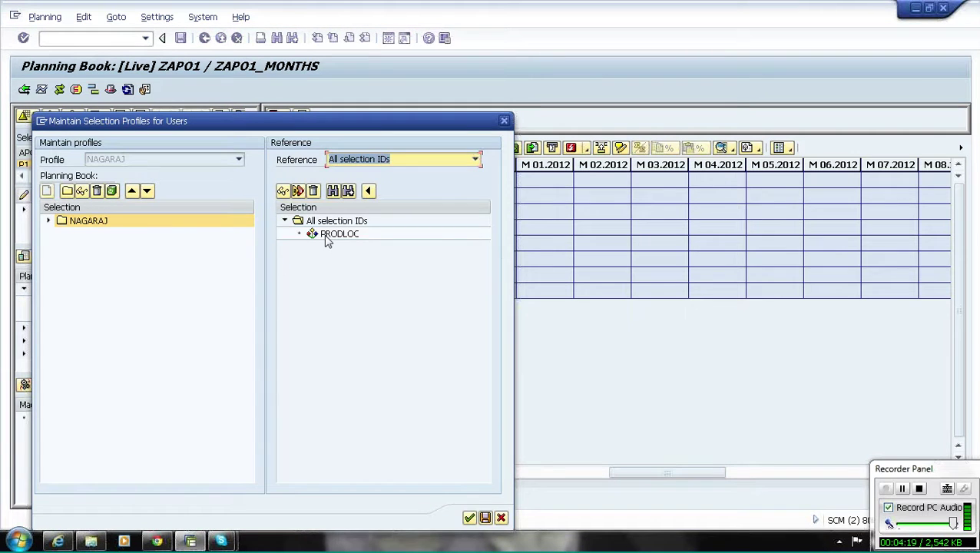
Step: Assign PRODLOC to the user's selection profile folder and save the profile
{"action": "left_click", "coordinate": [333, 241]}
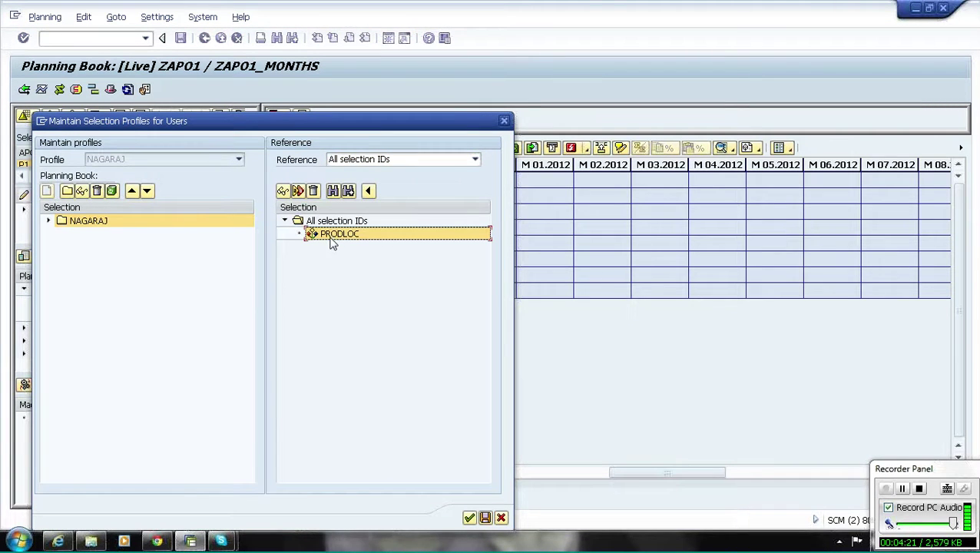
{"action": "left_click", "coordinate": [87, 229]}
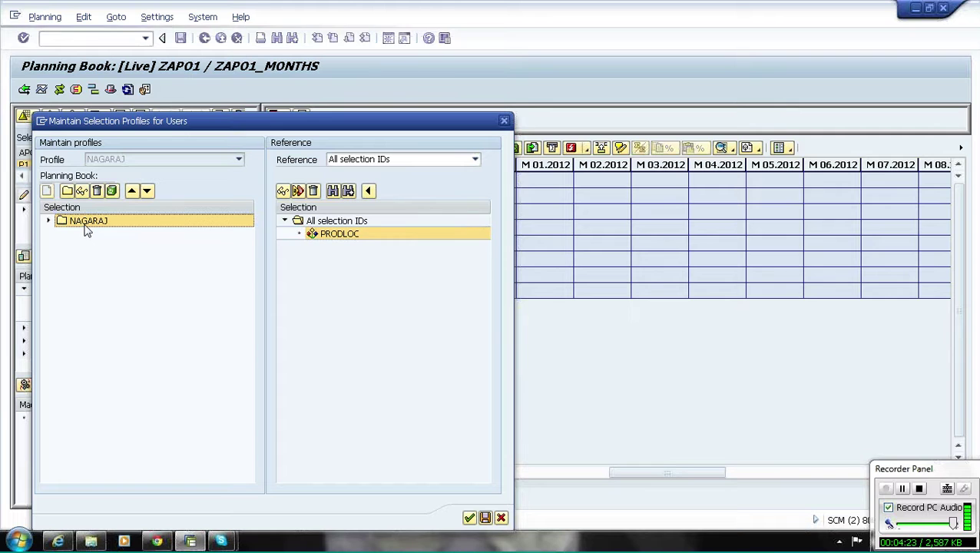
{"action": "double_click", "coordinate": [87, 229]}
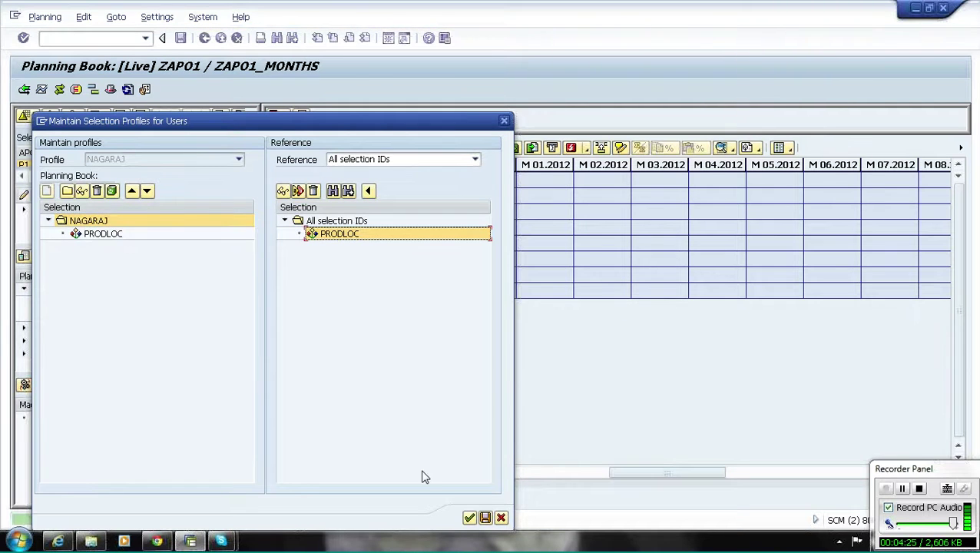
{"action": "left_click", "coordinate": [469, 518]}
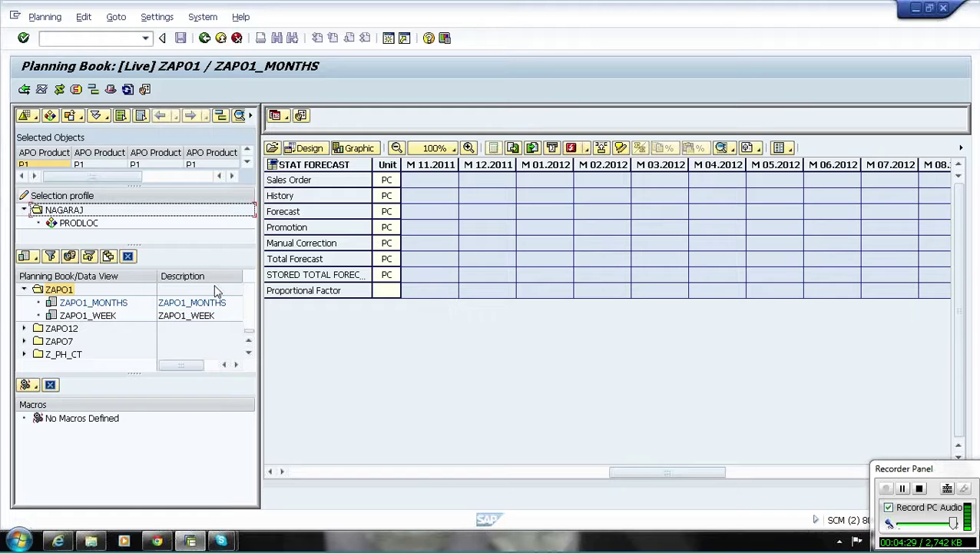
Step: Go back to SAP Easy Access and restart Interactive Demand Planning (/SAPAPO/SDP94)
{"action": "left_click", "coordinate": [203, 38]}
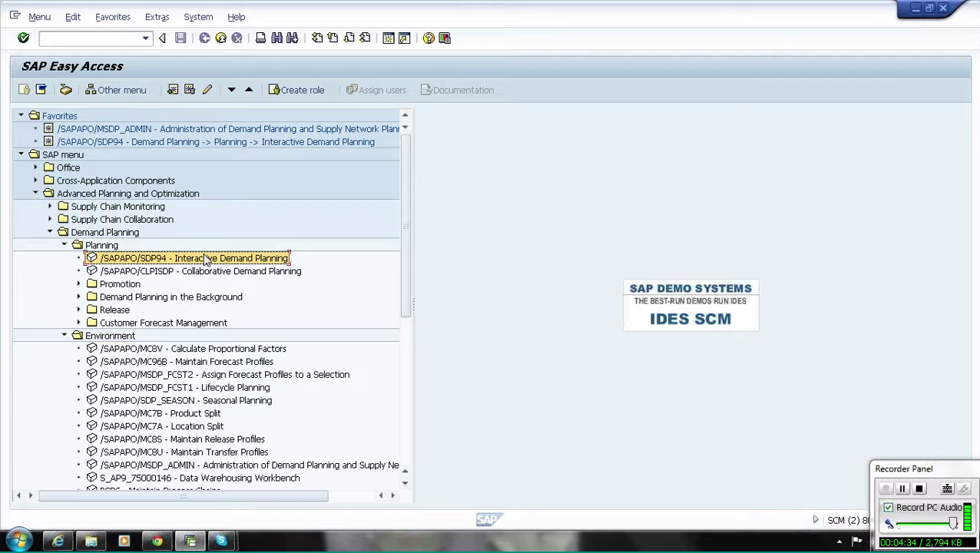
{"action": "double_click", "coordinate": [203, 258]}
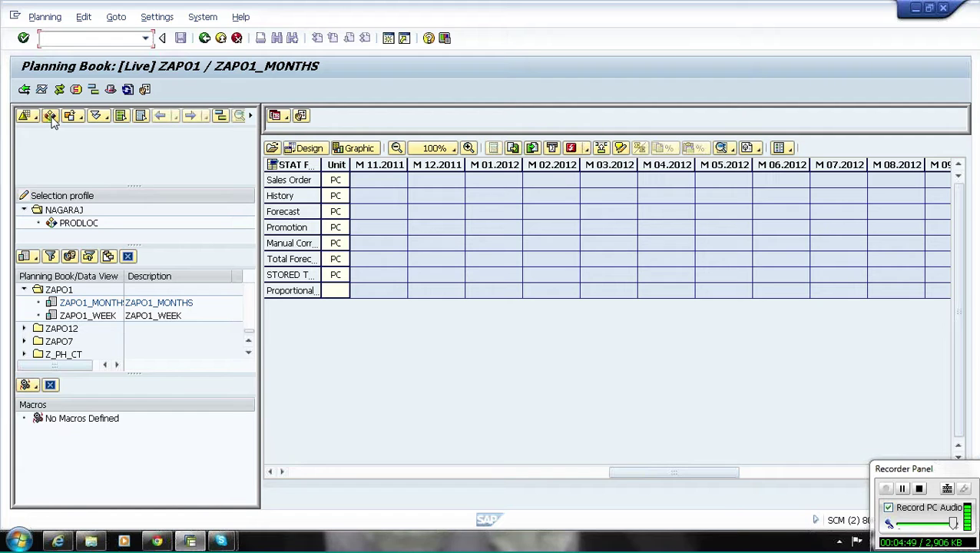
Step: Load the PRODLOC selection and enlarge the Selected Objects pane to show P1 and P2
{"action": "left_click", "coordinate": [50, 116]}
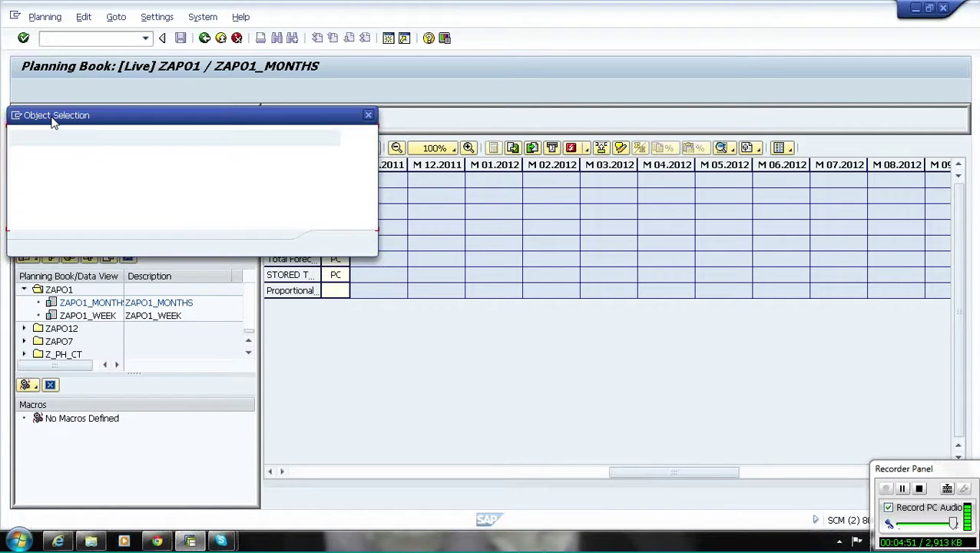
{"action": "left_click", "coordinate": [368, 116]}
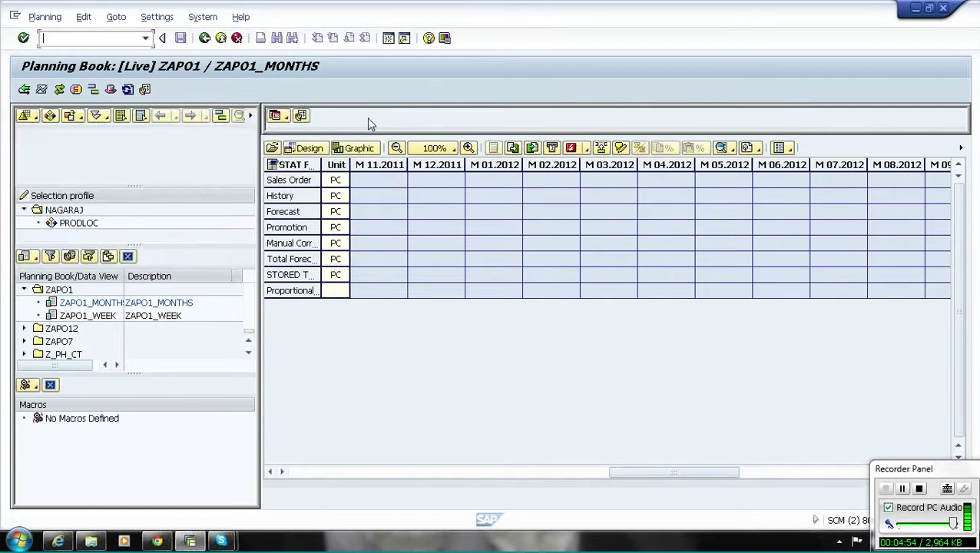
{"action": "double_click", "coordinate": [87, 225]}
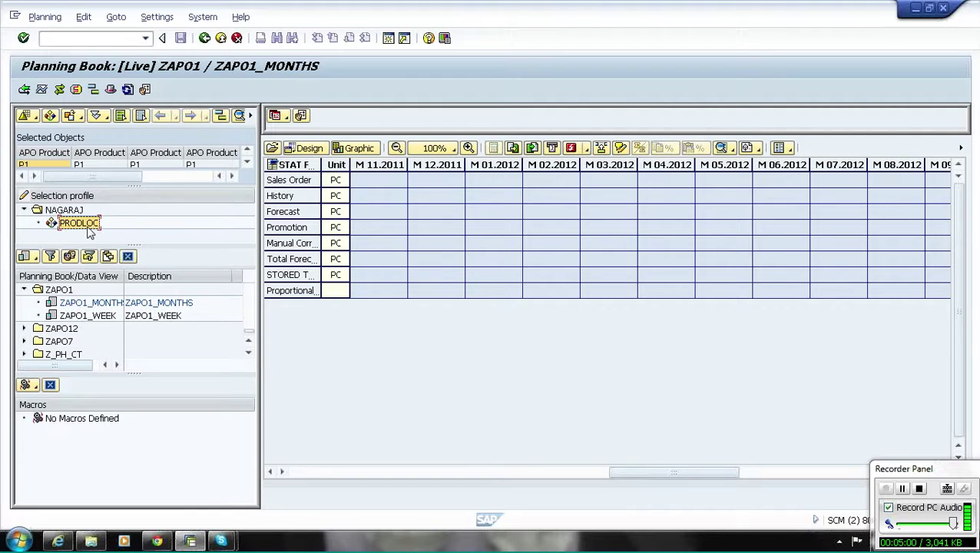
{"action": "left_click_drag", "start_coordinate": [140, 245], "coordinate": [143, 271]}
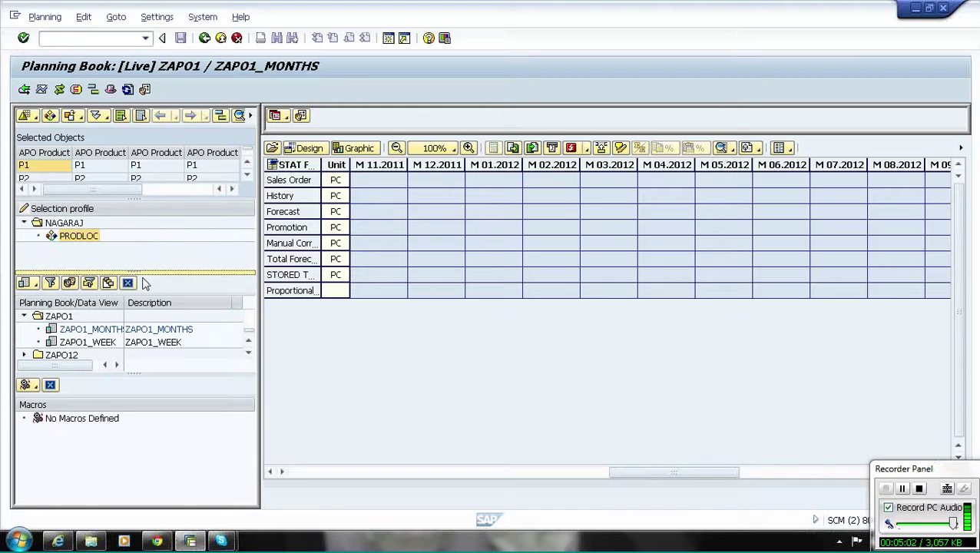
{"action": "left_click", "coordinate": [50, 115]}
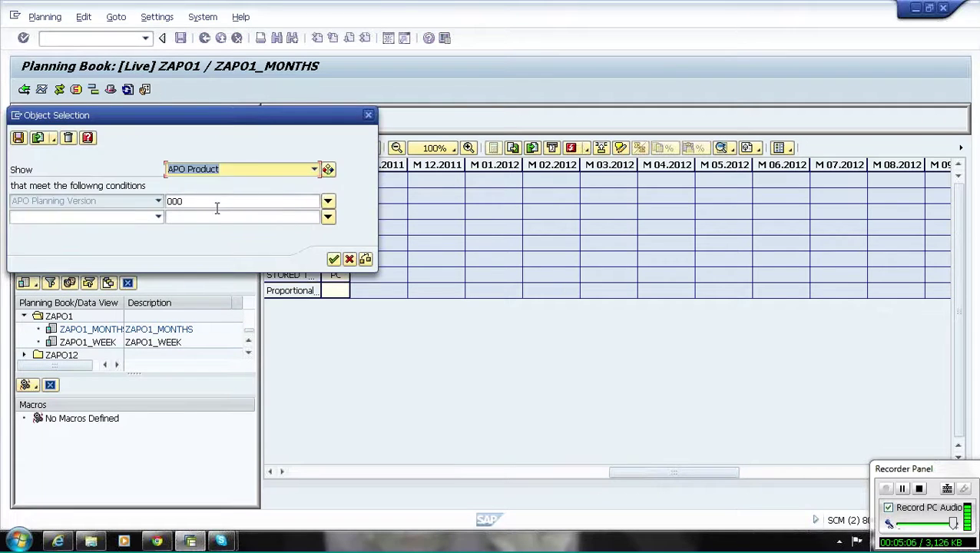
{"action": "left_click", "coordinate": [159, 218]}
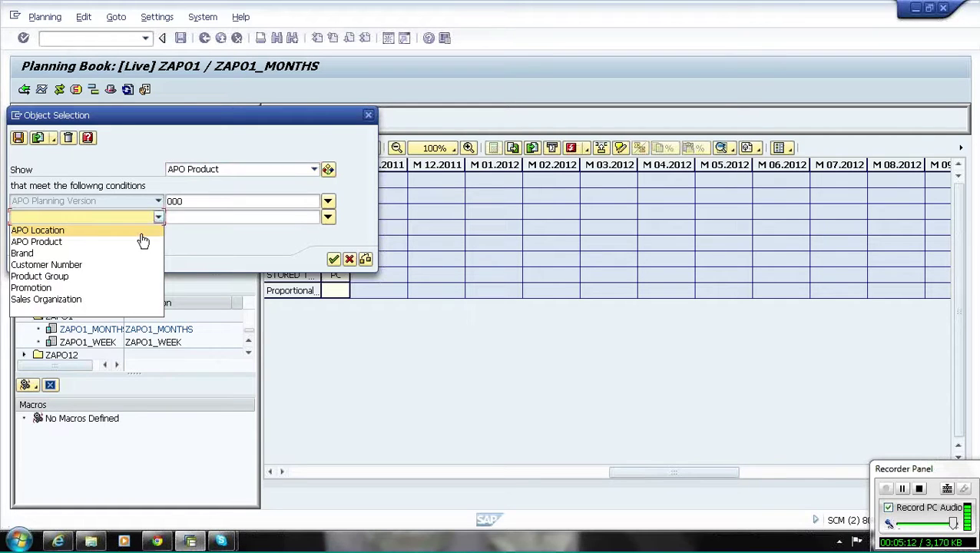
{"action": "left_click", "coordinate": [136, 241]}
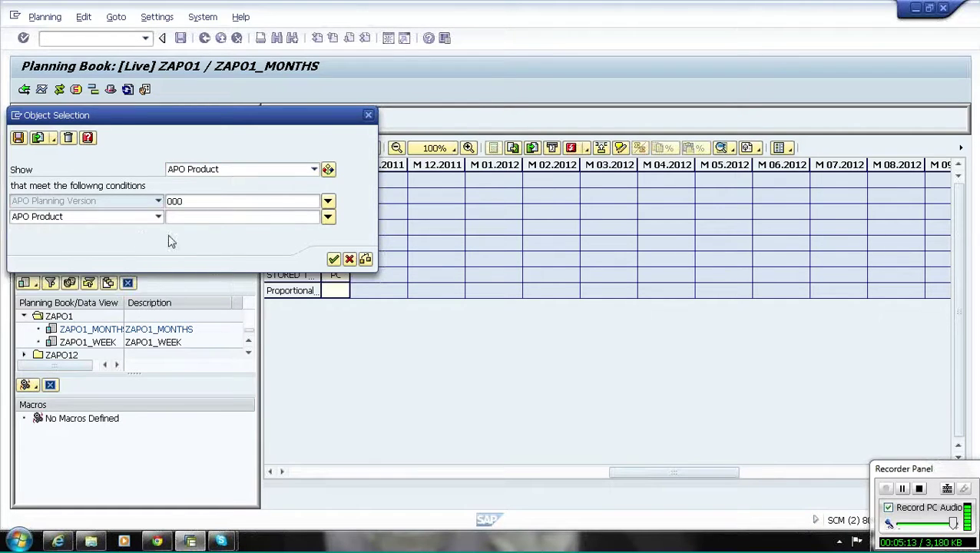
{"action": "left_click", "coordinate": [328, 219]}
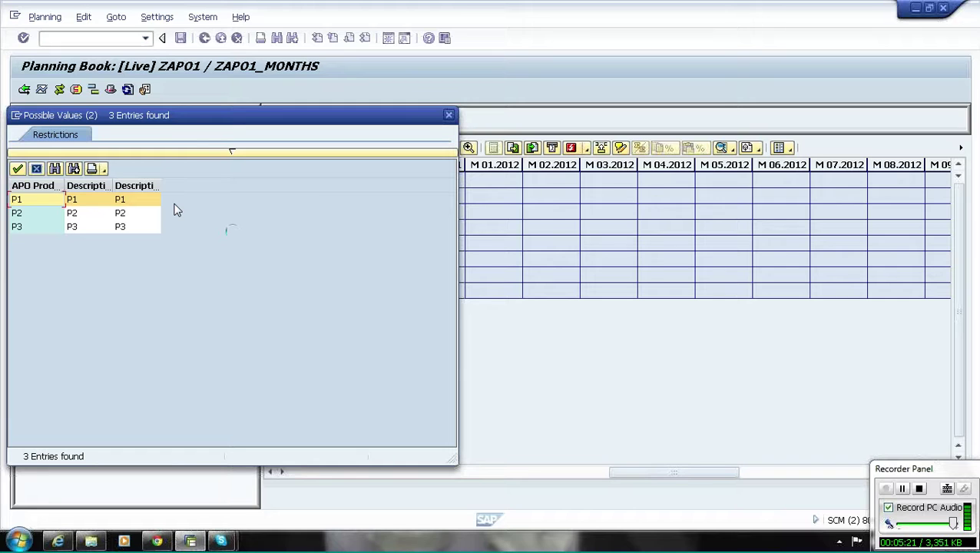
{"action": "left_click", "coordinate": [449, 116]}
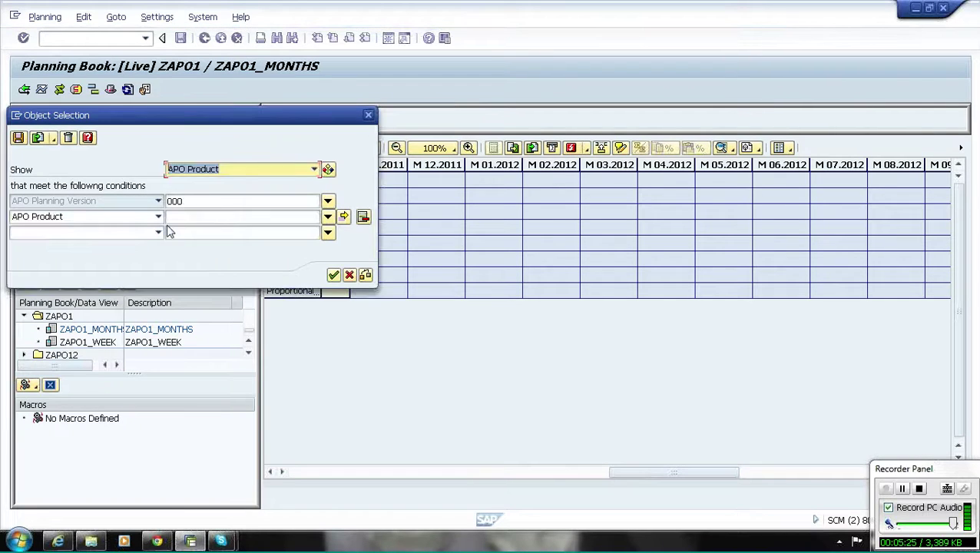
{"action": "left_click", "coordinate": [157, 218]}
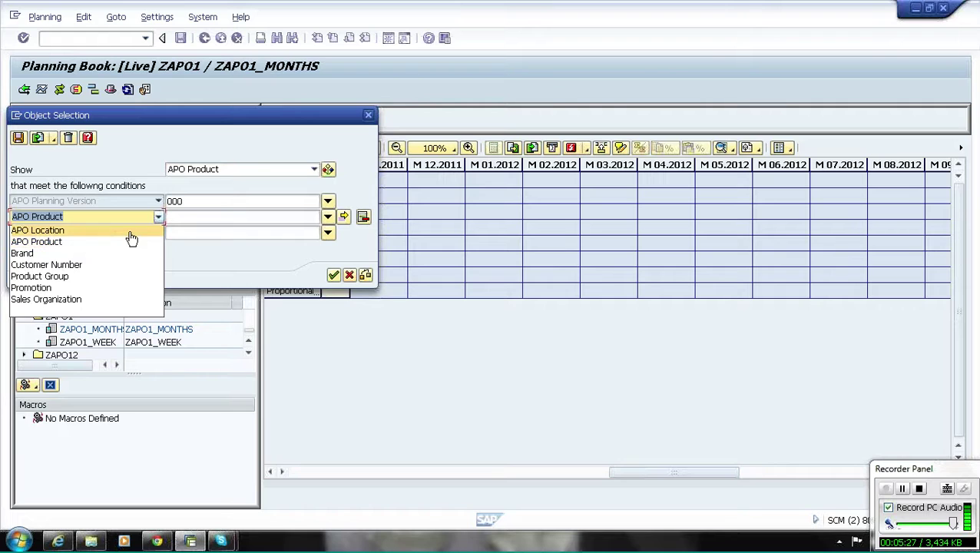
{"action": "left_click", "coordinate": [130, 236]}
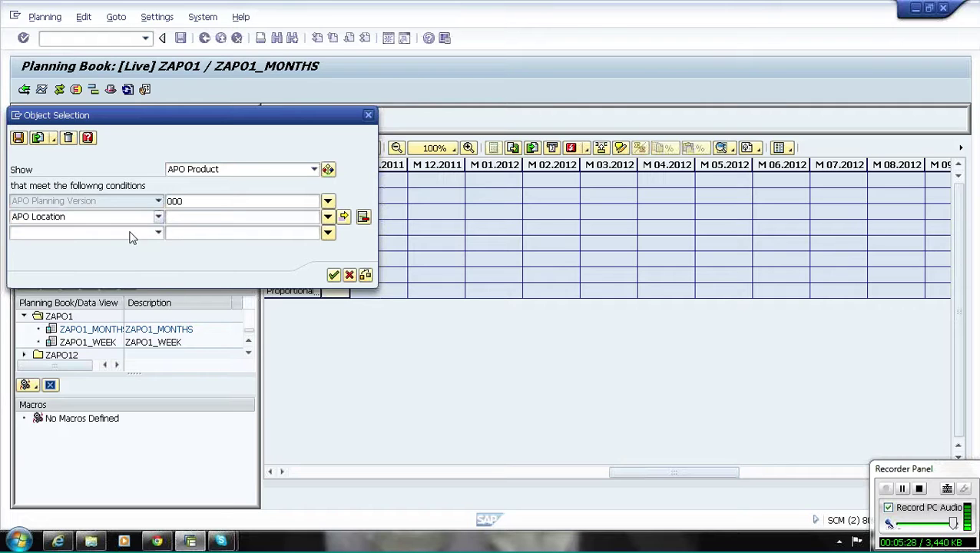
{"action": "left_click", "coordinate": [328, 219]}
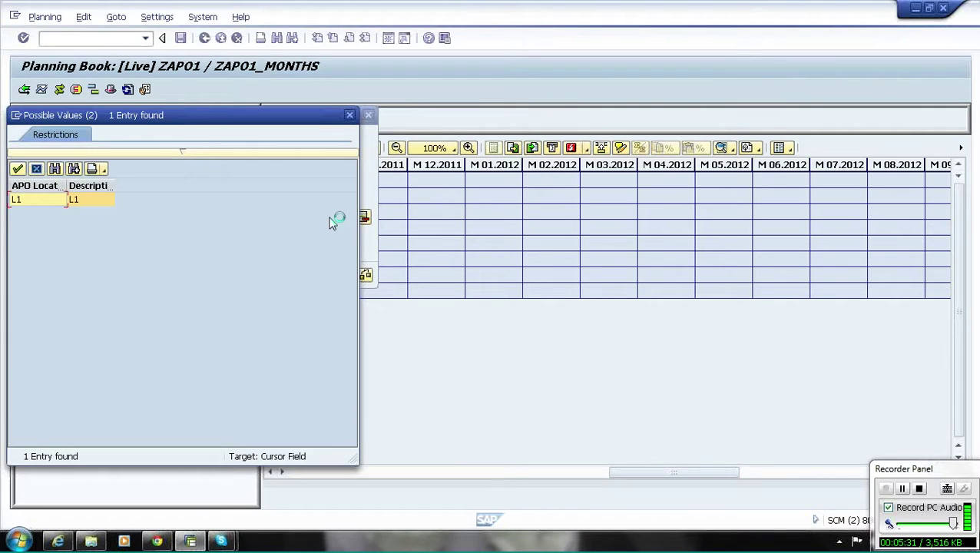
{"action": "left_click", "coordinate": [37, 169]}
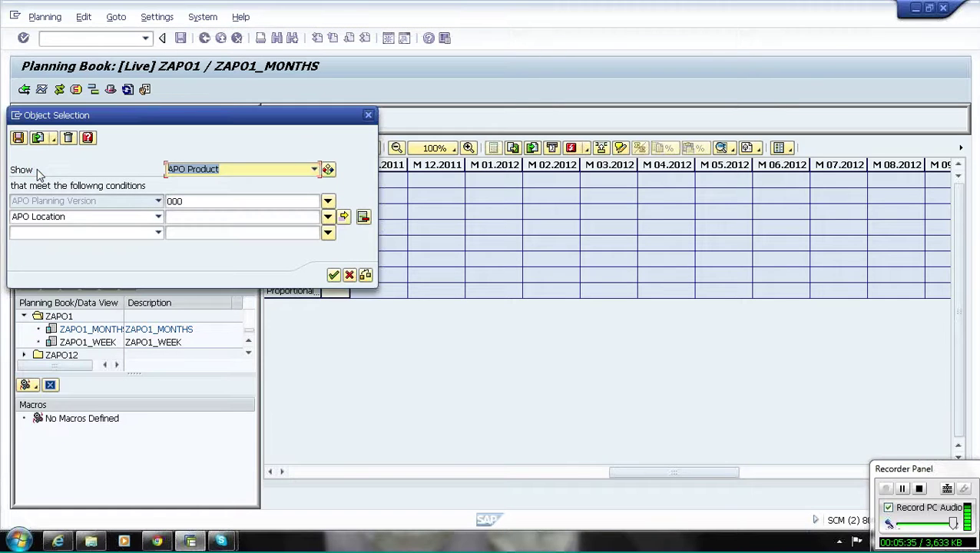
{"action": "left_click", "coordinate": [369, 116]}
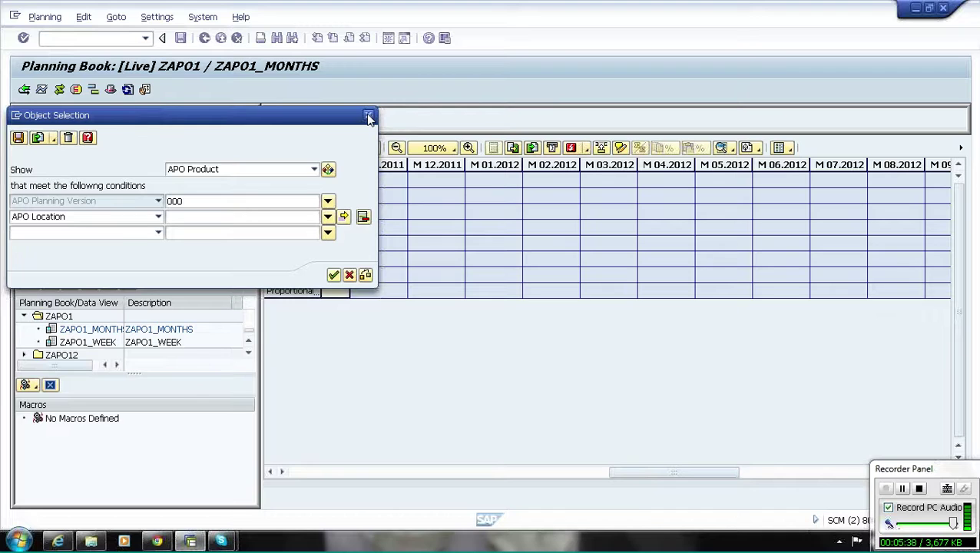
{"action": "left_click", "coordinate": [369, 116]}
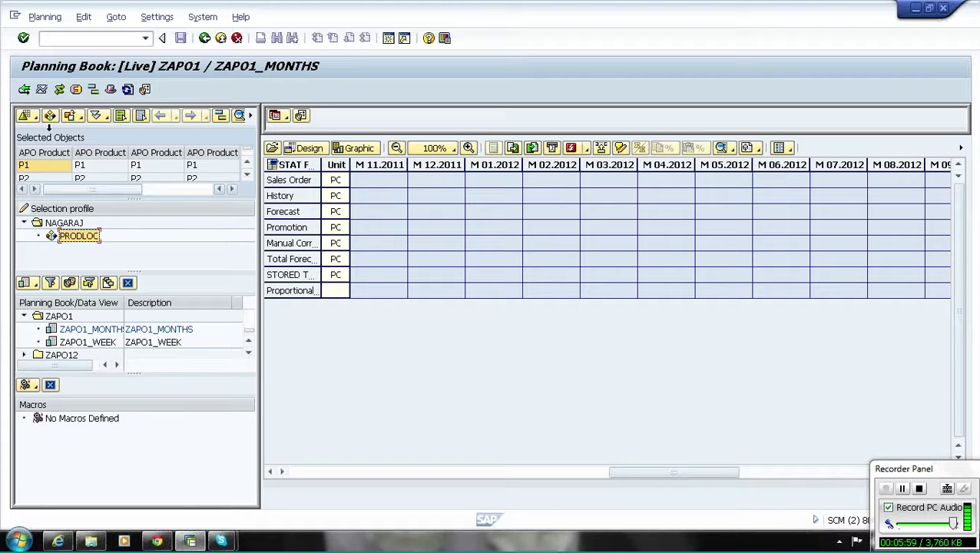
Step: Select all listed products and load their planning data into ZAPO1_MONTHS
{"action": "left_click", "coordinate": [63, 179]}
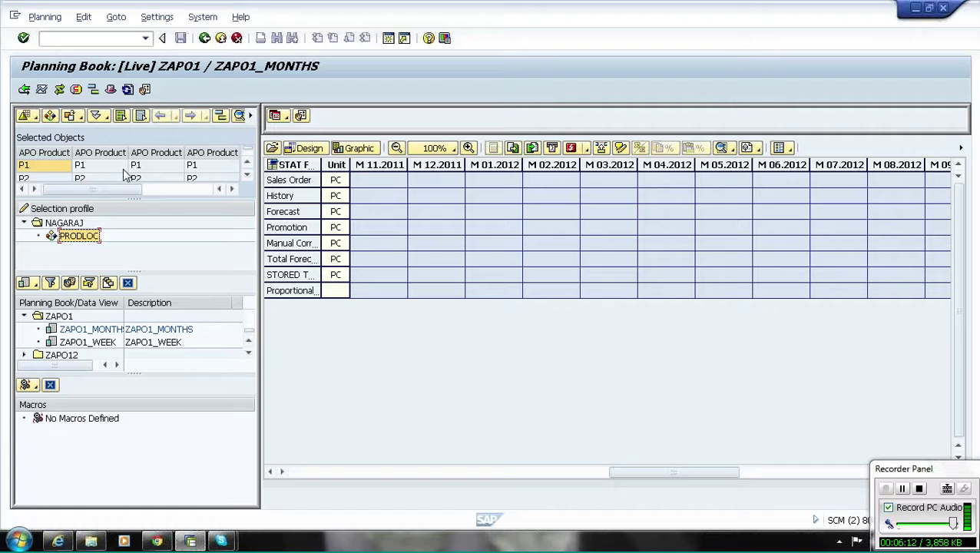
{"action": "left_click", "coordinate": [121, 116]}
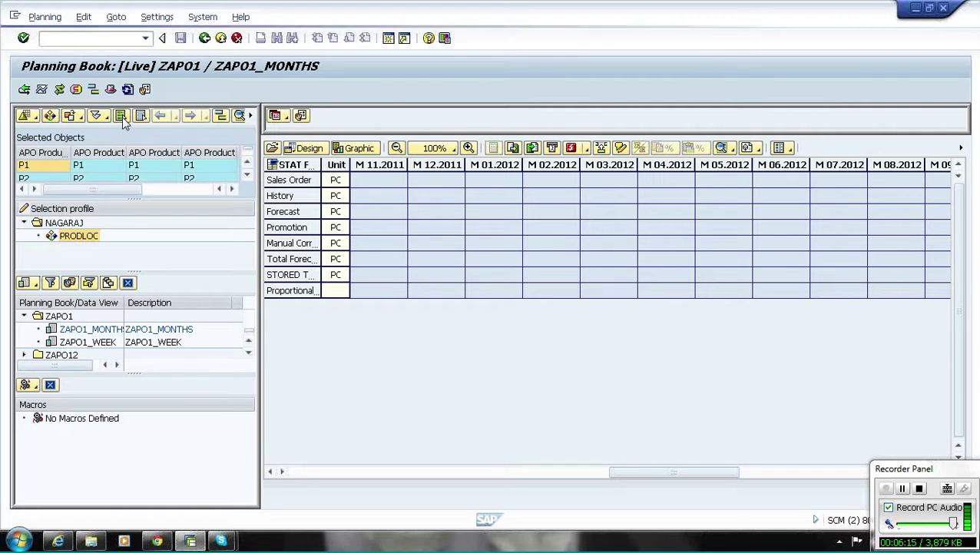
{"action": "left_click", "coordinate": [273, 148]}
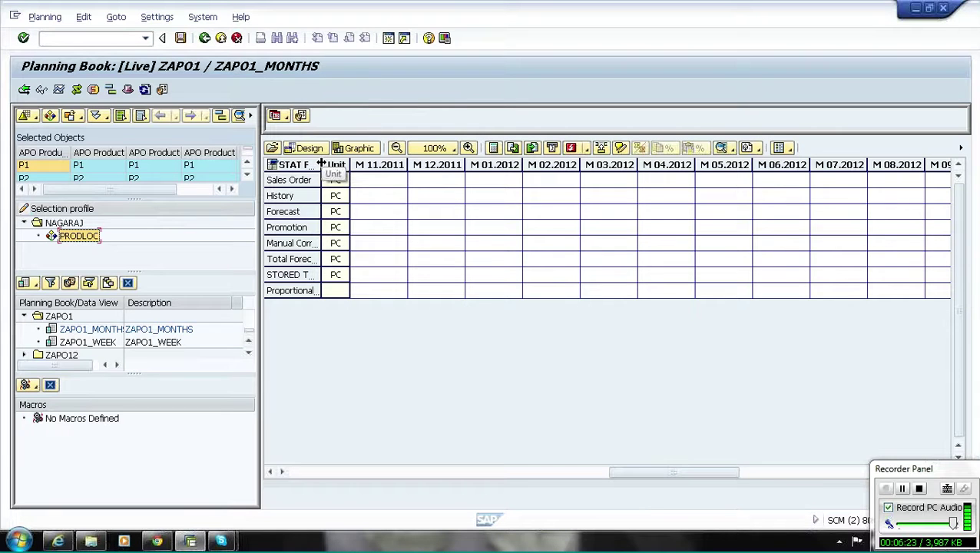
Step: Widen the key figure column for names like STAT FORECAST and enlarge the list panes to reveal P3
{"action": "left_click_drag", "start_coordinate": [321, 163], "coordinate": [397, 164]}
{"action": "left_click_drag", "start_coordinate": [132, 380], "coordinate": [132, 421]}
{"action": "left_click_drag", "start_coordinate": [134, 205], "coordinate": [134, 226]}
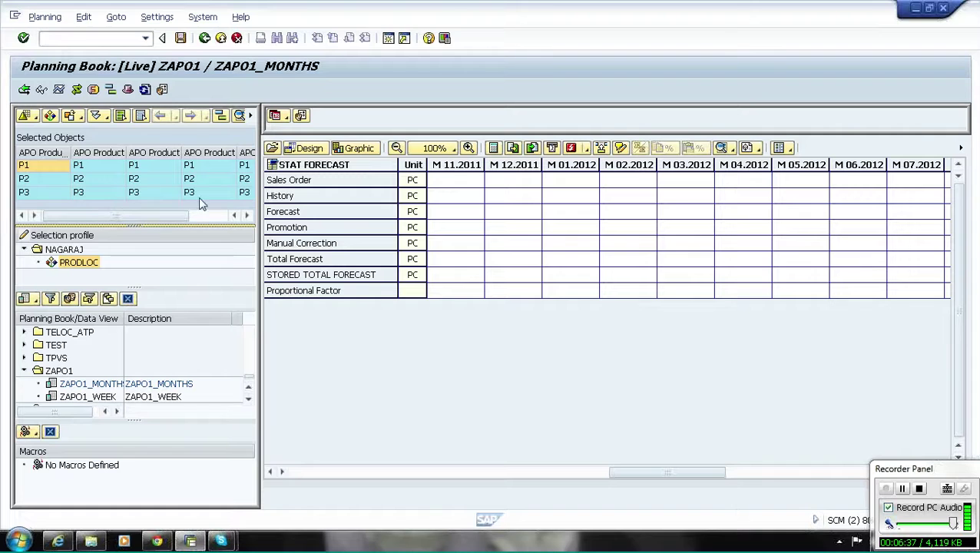
Step: Enter 100 as the Sales Order quantity for M 11.2011, then switch to P1 and save
{"action": "left_click", "coordinate": [307, 180]}
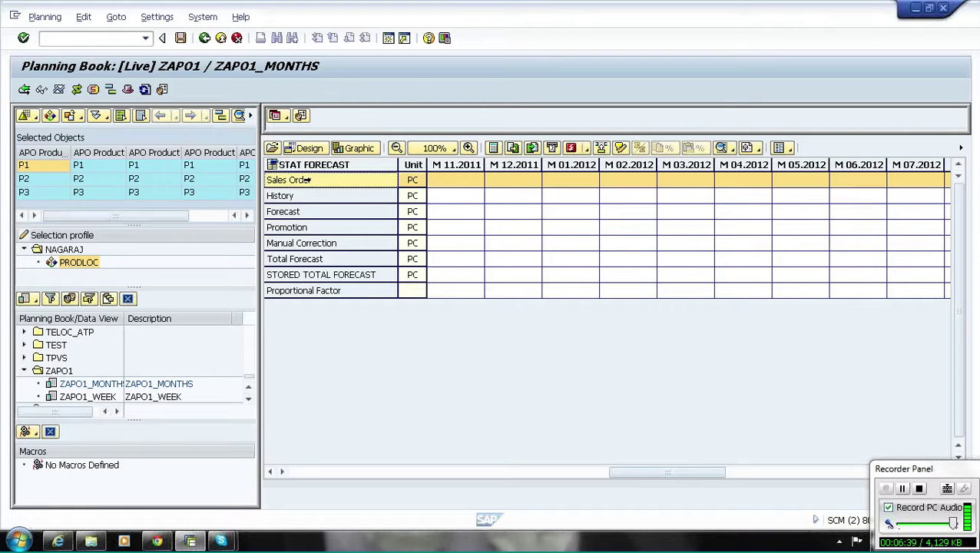
{"action": "left_click", "coordinate": [471, 185]}
{"action": "type", "text": "100"}
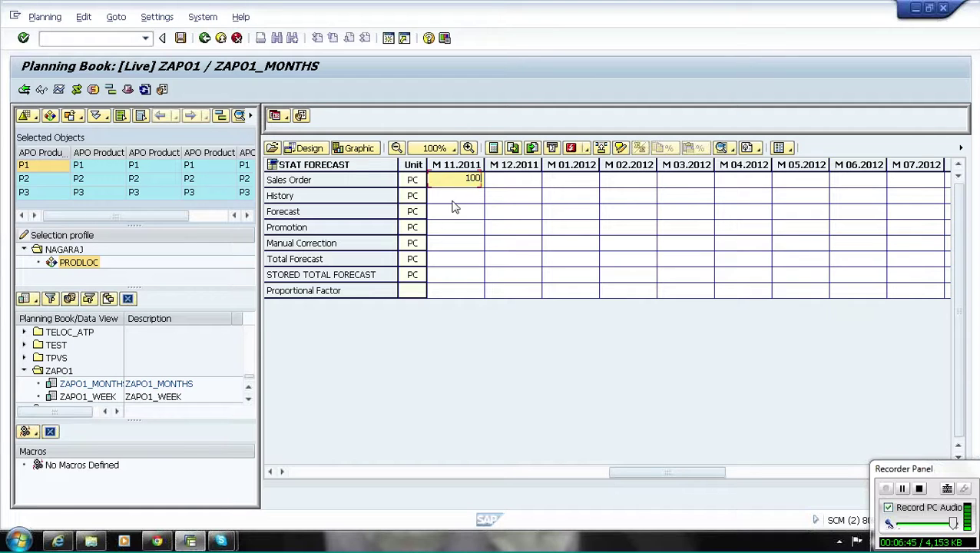
{"action": "left_click", "coordinate": [445, 212]}
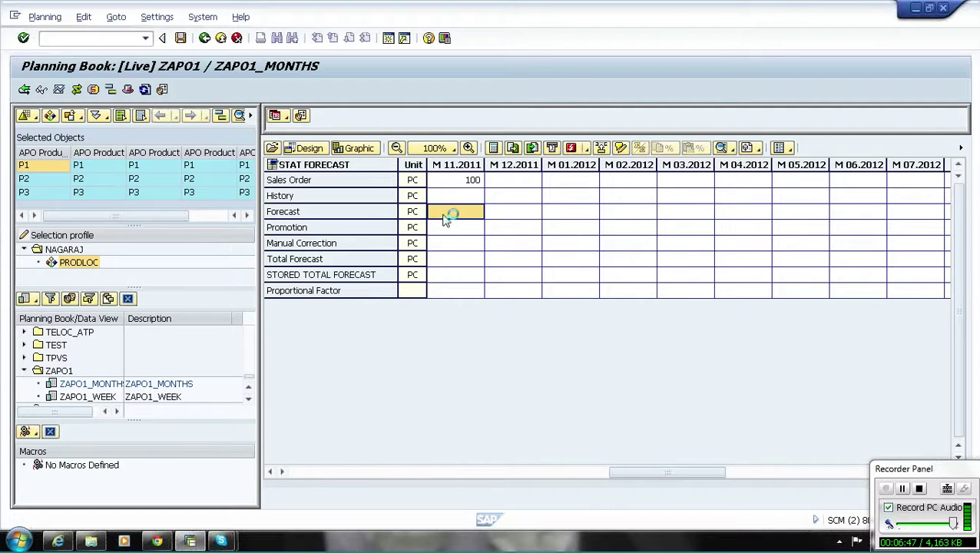
{"action": "left_click", "coordinate": [447, 229]}
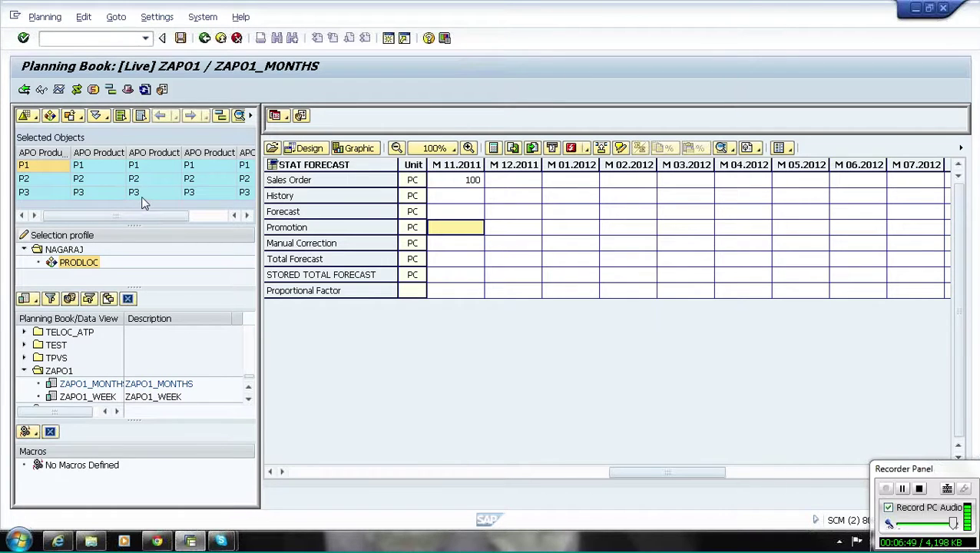
{"action": "left_click", "coordinate": [95, 168]}
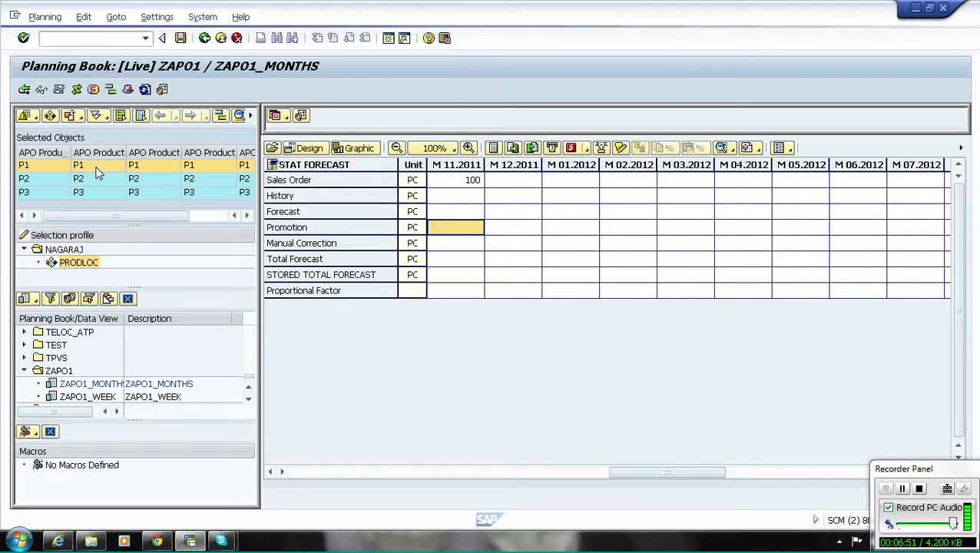
{"action": "left_click", "coordinate": [204, 284]}
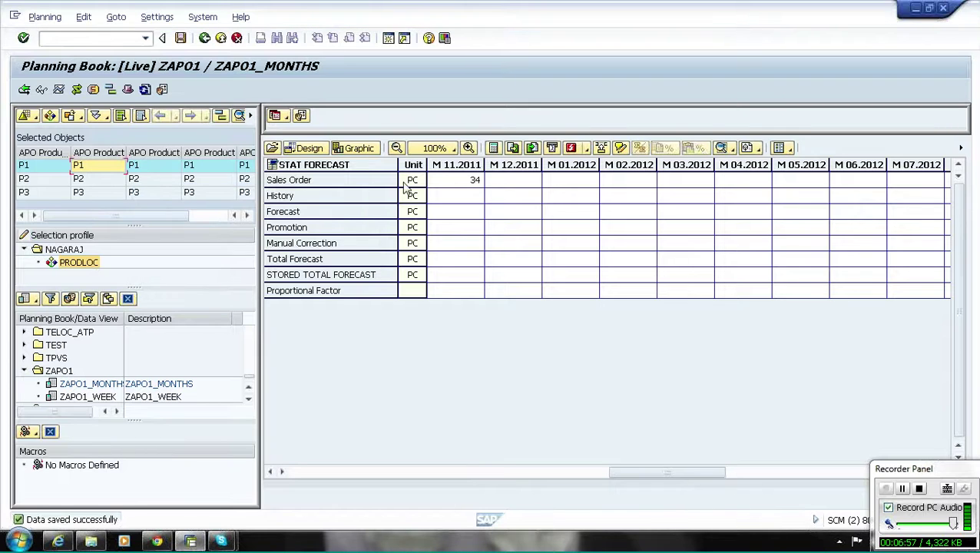
Step: Compare Sales Order figures by loading P1, P2 and P1+P2 in turn
{"action": "left_click_drag", "start_coordinate": [152, 169], "coordinate": [154, 201]}
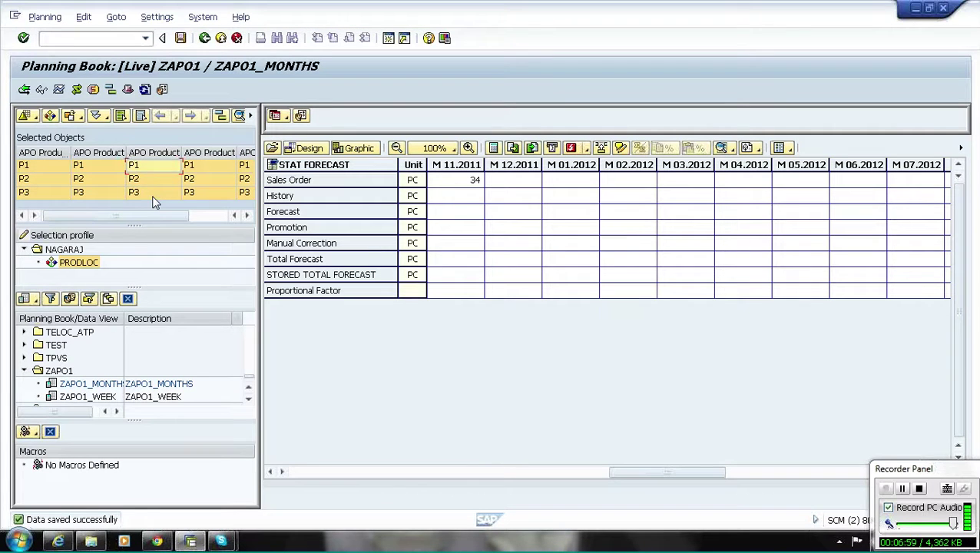
{"action": "left_click", "coordinate": [455, 179]}
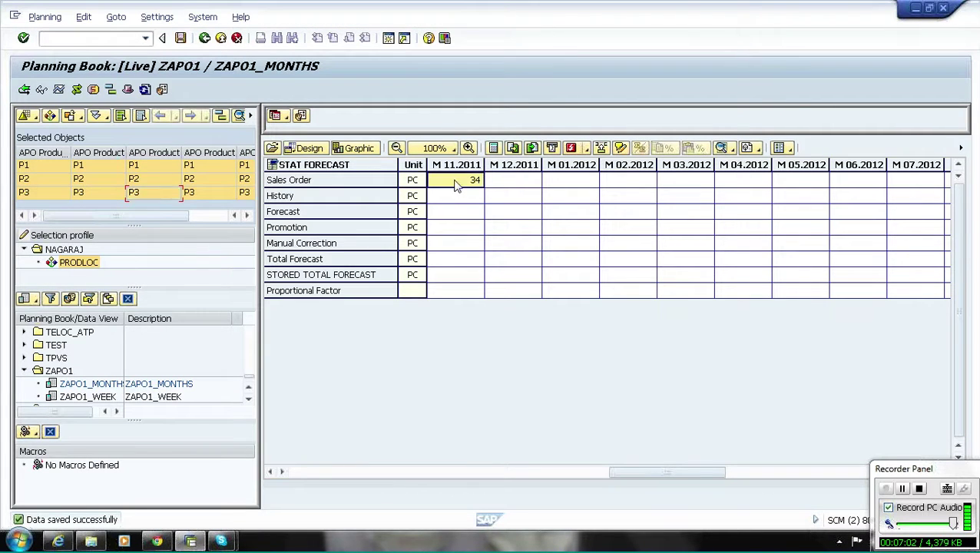
{"action": "left_click", "coordinate": [155, 166]}
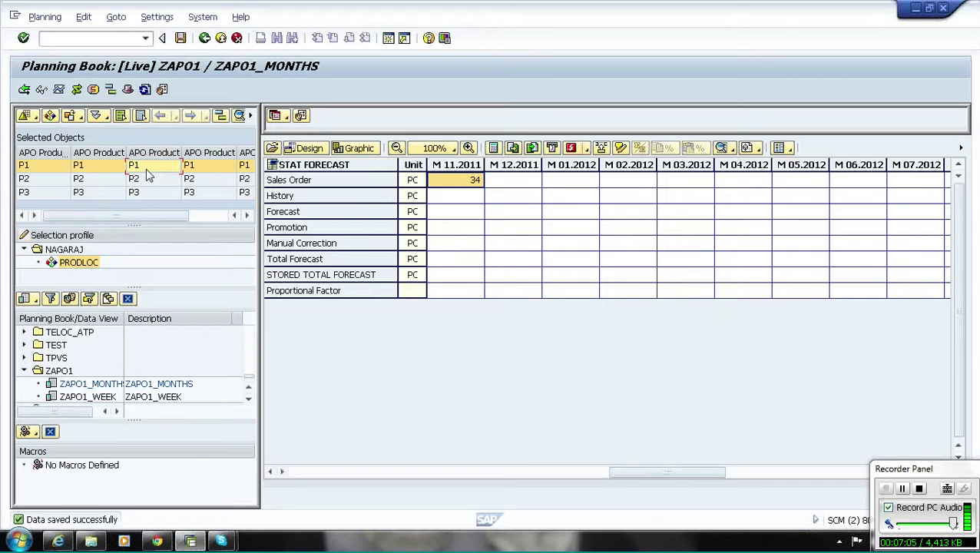
{"action": "left_click", "coordinate": [148, 181]}
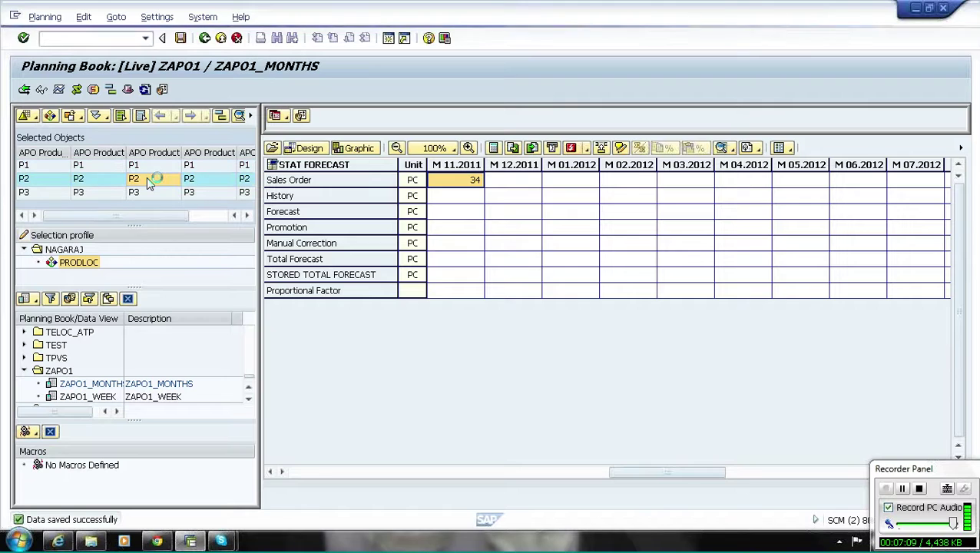
{"action": "left_click", "coordinate": [44, 165]}
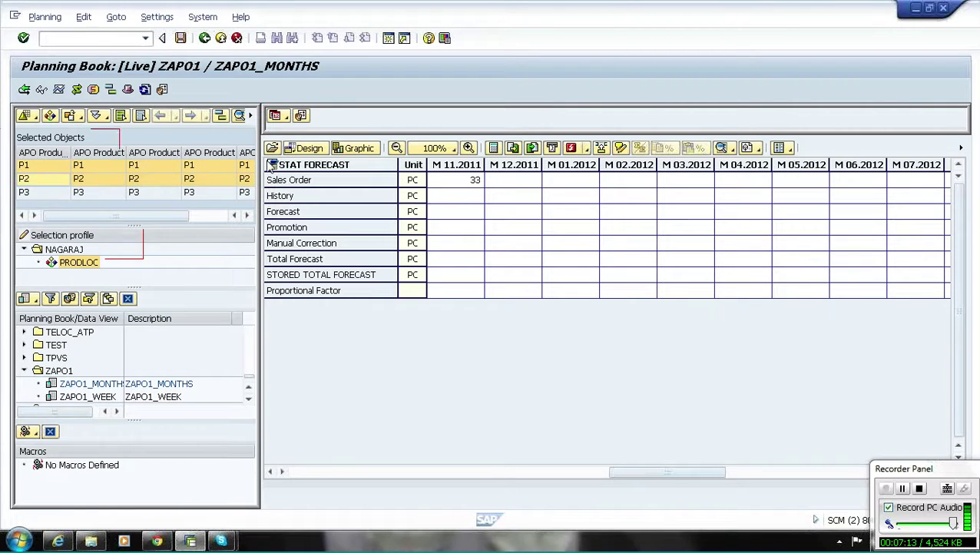
{"action": "left_click", "coordinate": [273, 148]}
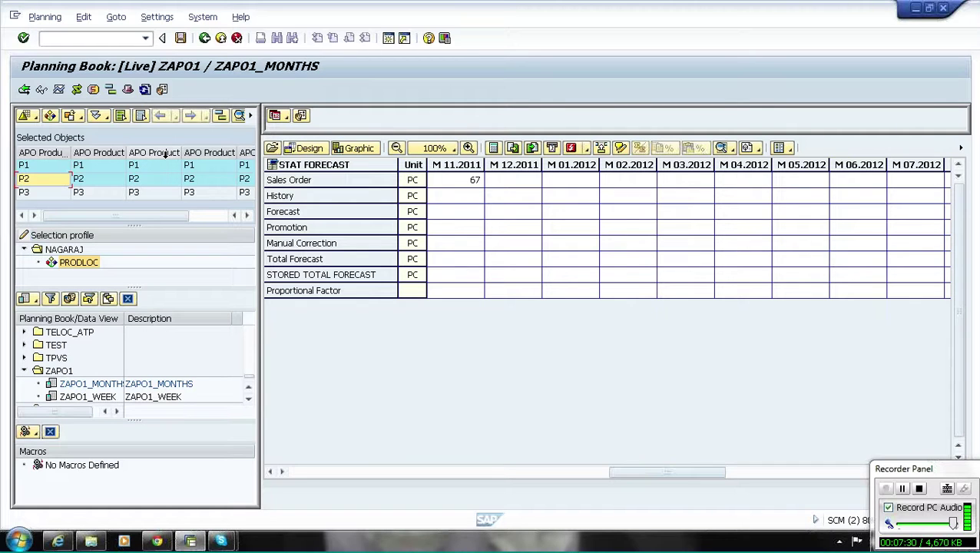
Step: Load data for all products P1–P3, scroll to M 12.2009, and select the History row
{"action": "left_click", "coordinate": [121, 116]}
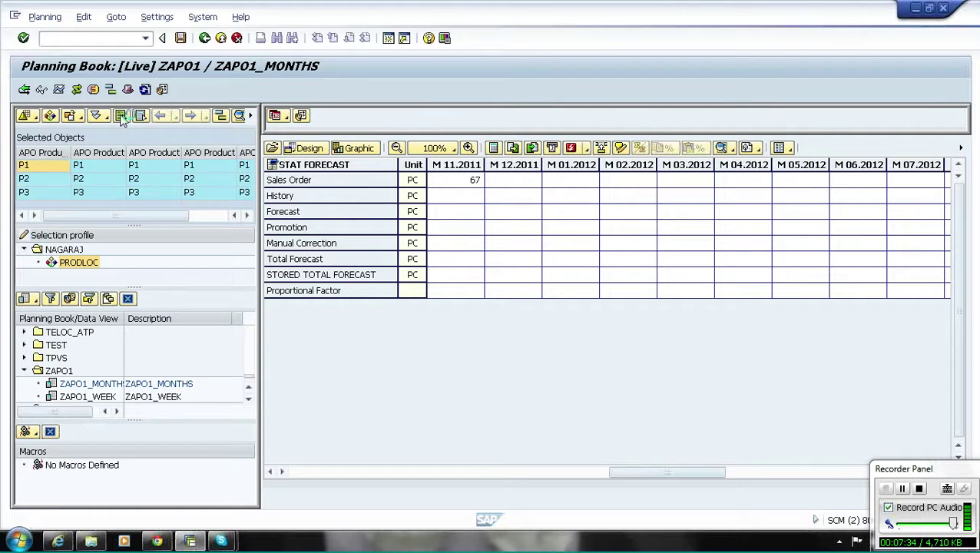
{"action": "left_click", "coordinate": [273, 149]}
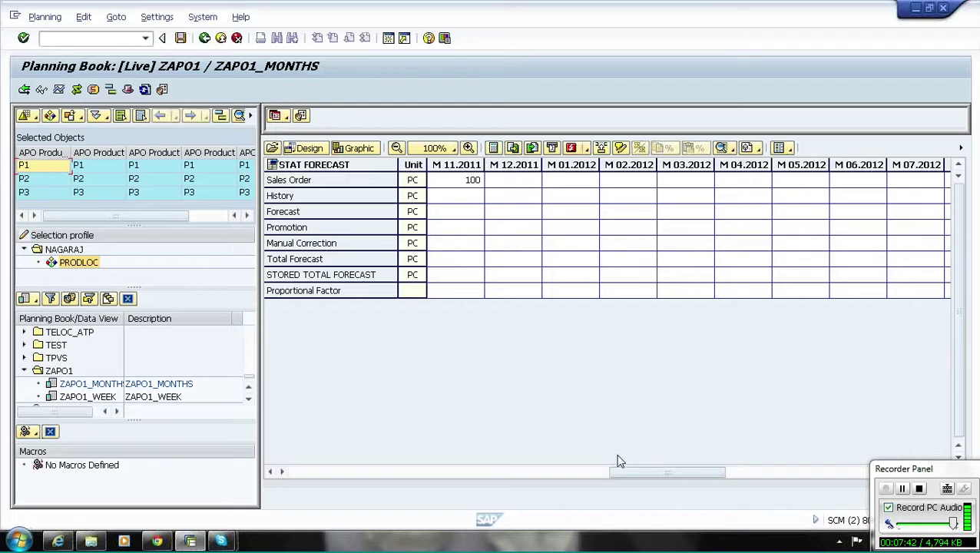
{"action": "left_click_drag", "start_coordinate": [615, 475], "coordinate": [308, 466]}
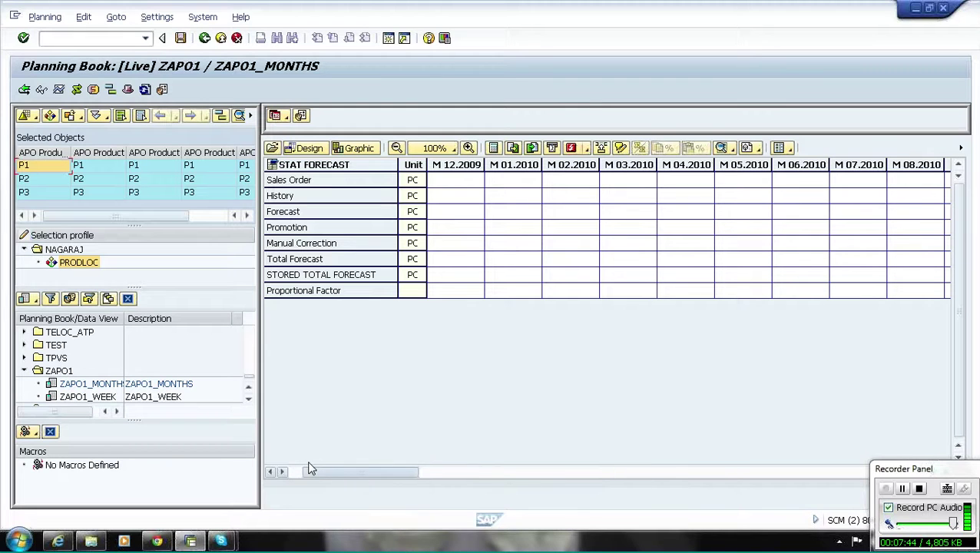
{"action": "left_click", "coordinate": [288, 196]}
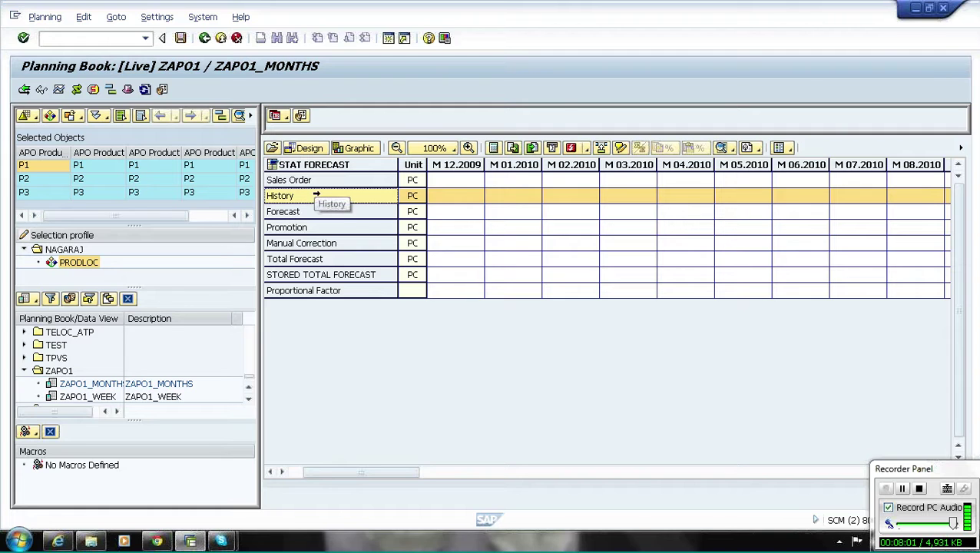
Step: Distribute a History value of 2000 with operator = to every month through end date M 10.2011
{"action": "left_click", "coordinate": [494, 153]}
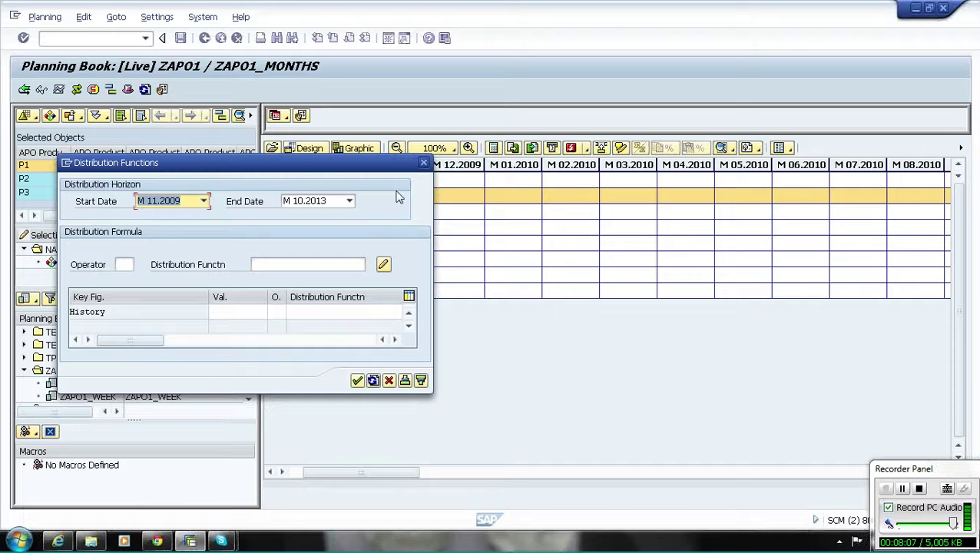
{"action": "left_click", "coordinate": [350, 201]}
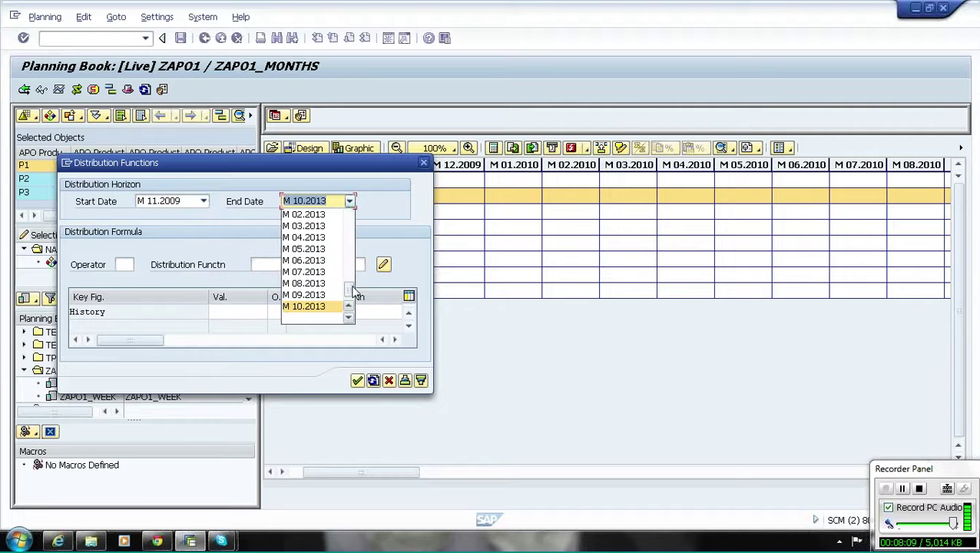
{"action": "left_click_drag", "start_coordinate": [353, 291], "coordinate": [350, 255]}
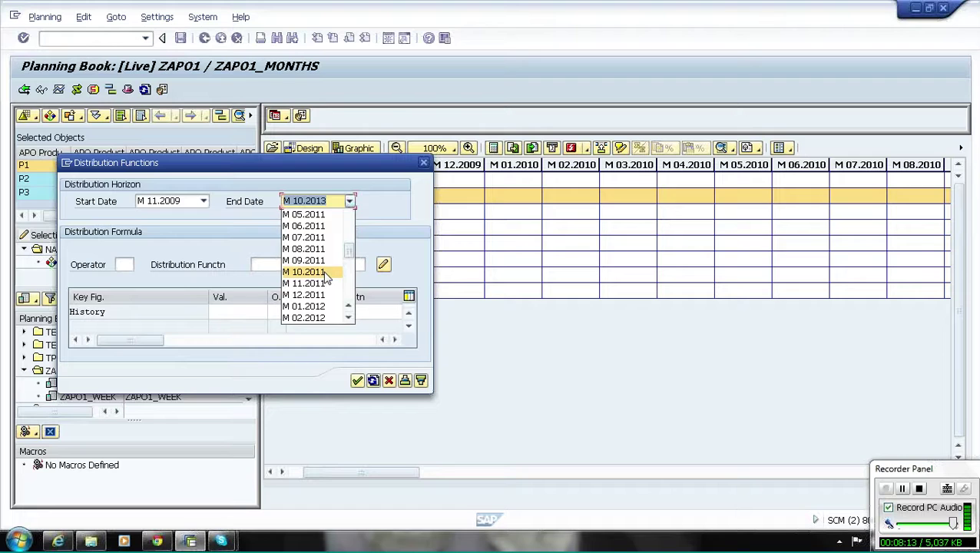
{"action": "left_click", "coordinate": [325, 273]}
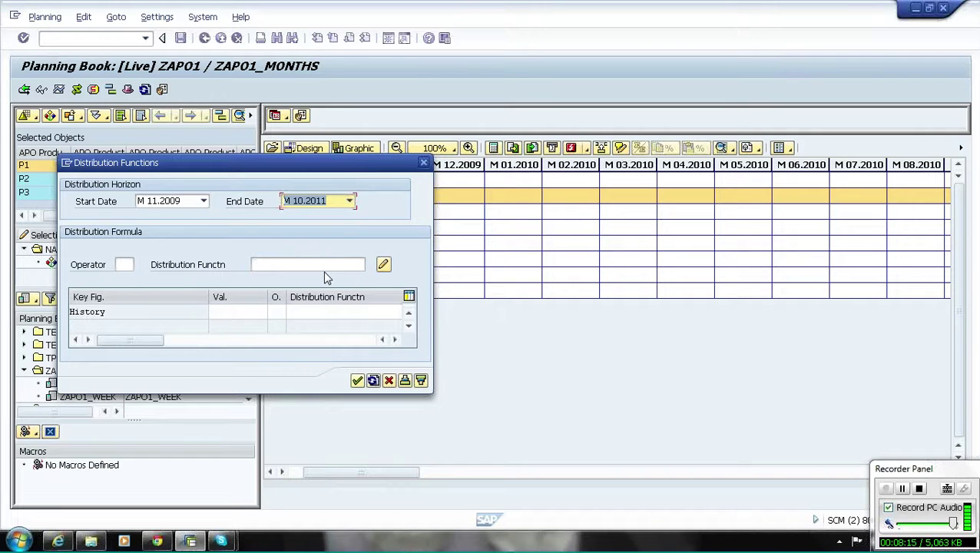
{"action": "left_click", "coordinate": [242, 311]}
{"action": "type", "text": "2000"}
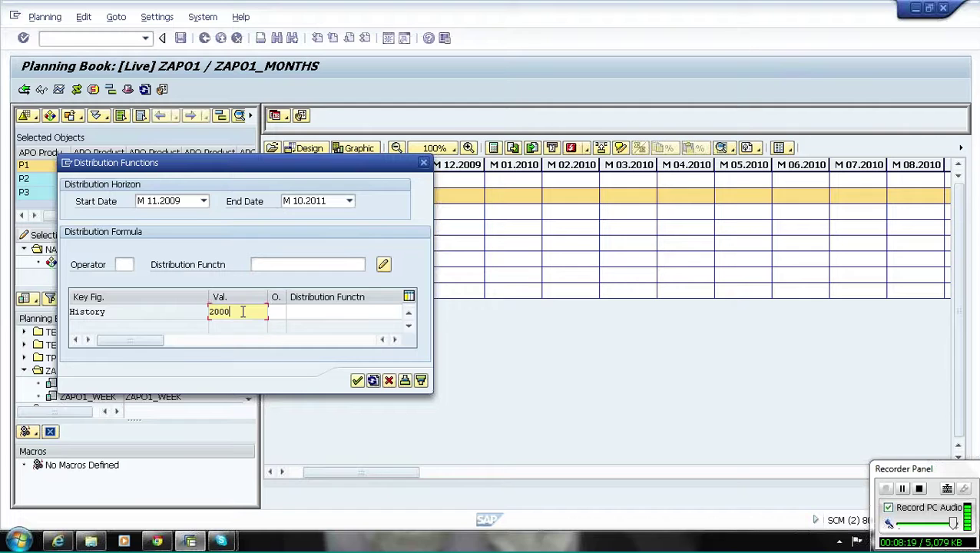
{"action": "key", "text": "Tab"}
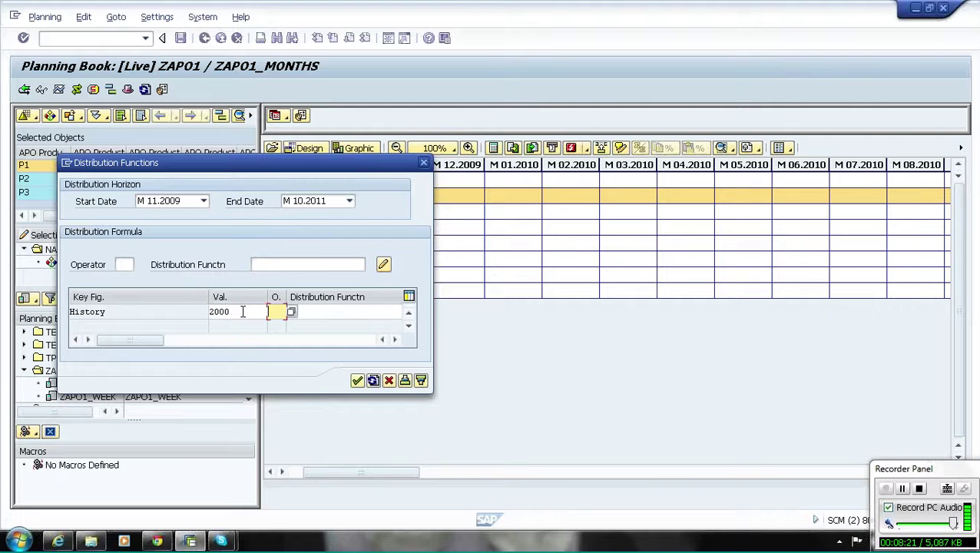
{"action": "left_click", "coordinate": [358, 381]}
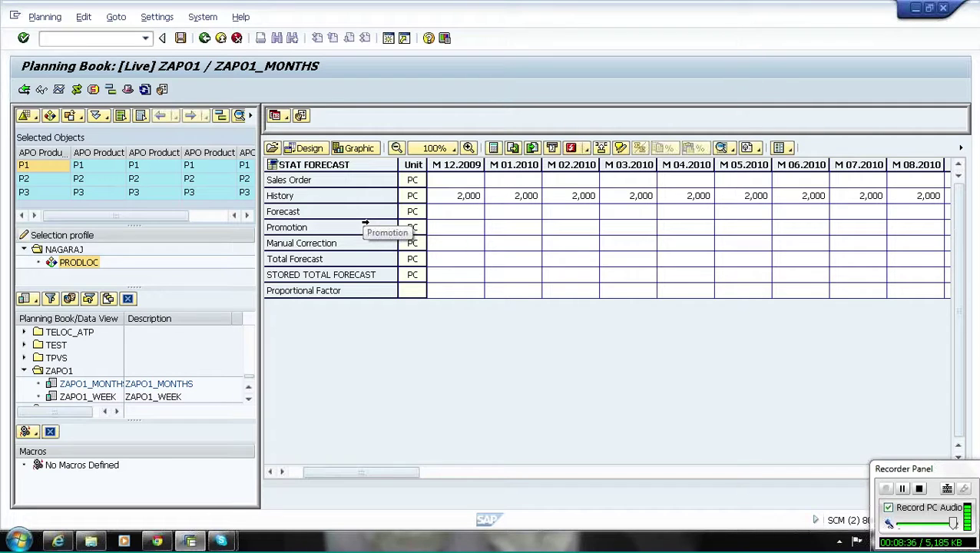
Step: Scroll to the M 10.2011 column and save the planning data
{"action": "left_click_drag", "start_coordinate": [388, 472], "coordinate": [633, 466]}
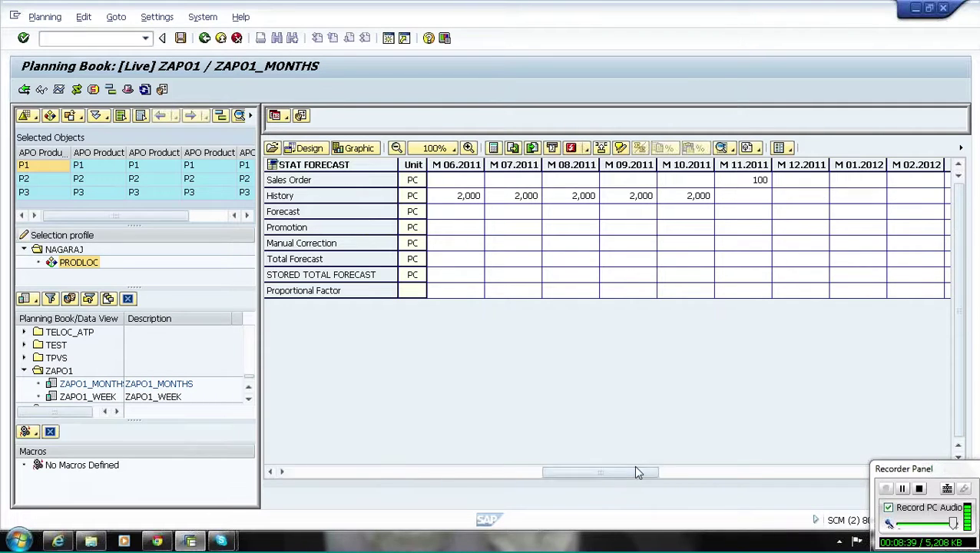
{"action": "left_click", "coordinate": [679, 167]}
{"action": "left_click", "coordinate": [181, 40]}
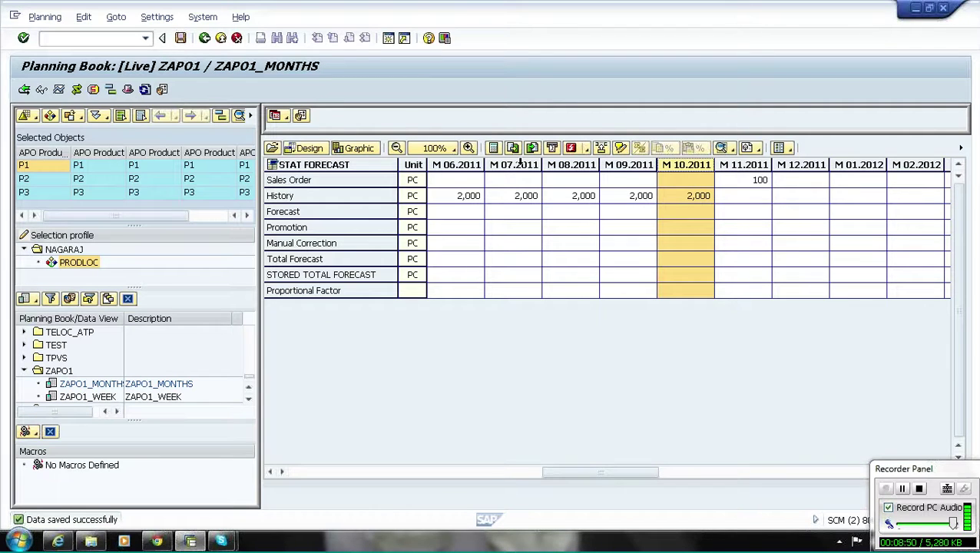
Step: Select the History and Forecast rows, ending on the Forecast cell for M 11.2011
{"action": "left_click", "coordinate": [683, 247]}
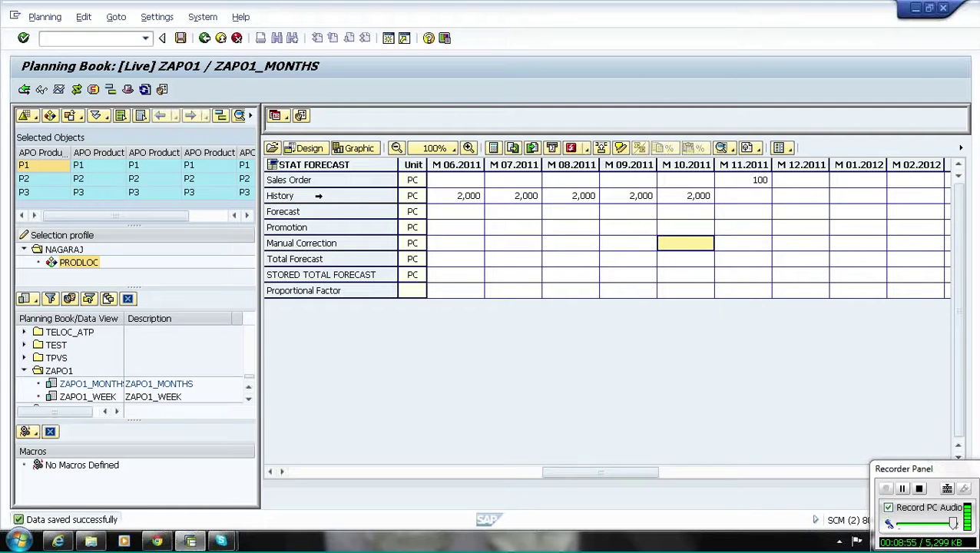
{"action": "left_click", "coordinate": [318, 195]}
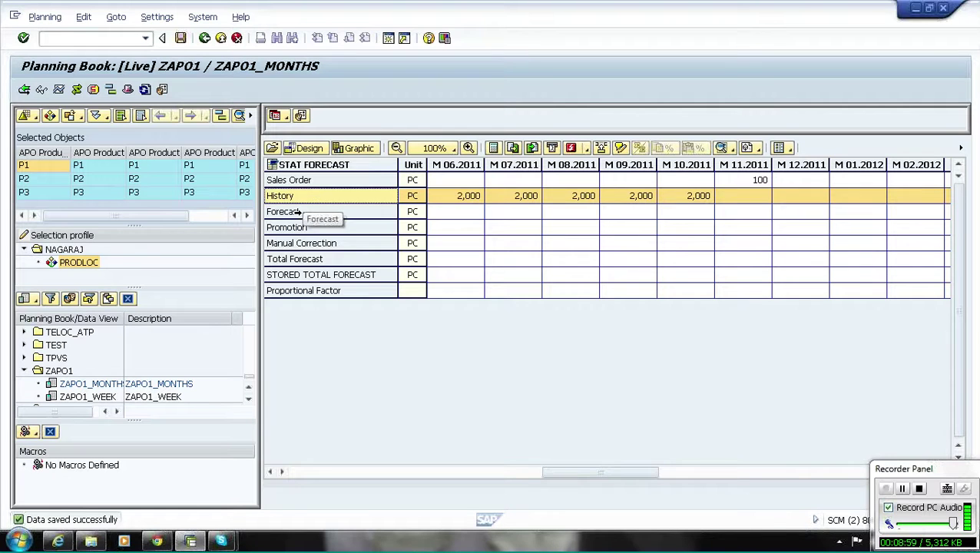
{"action": "left_click", "coordinate": [296, 212]}
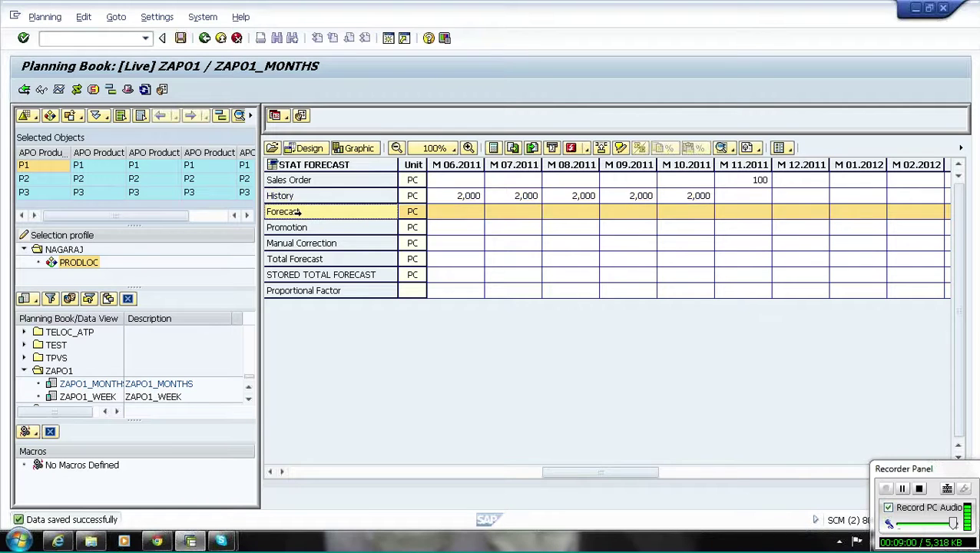
{"action": "left_click", "coordinate": [722, 214]}
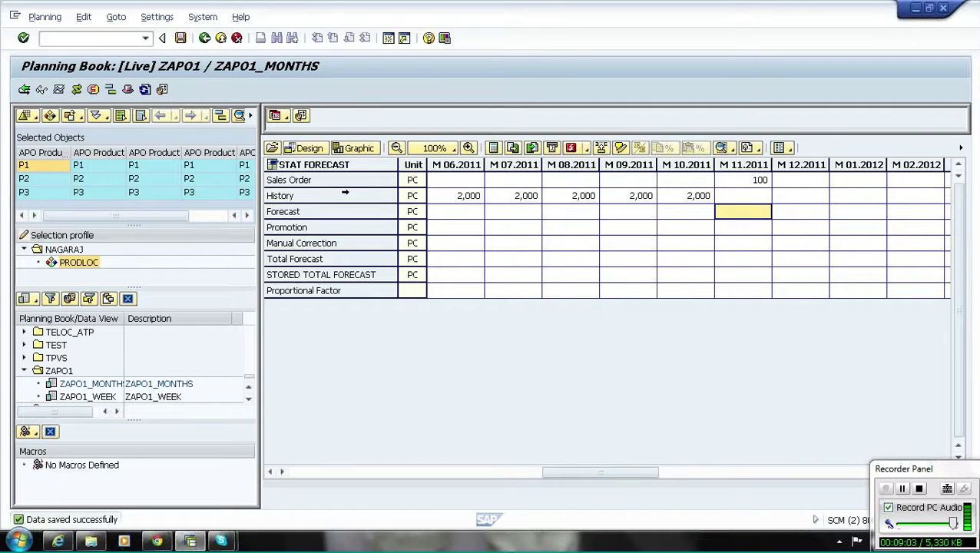
{"action": "left_click", "coordinate": [337, 195]}
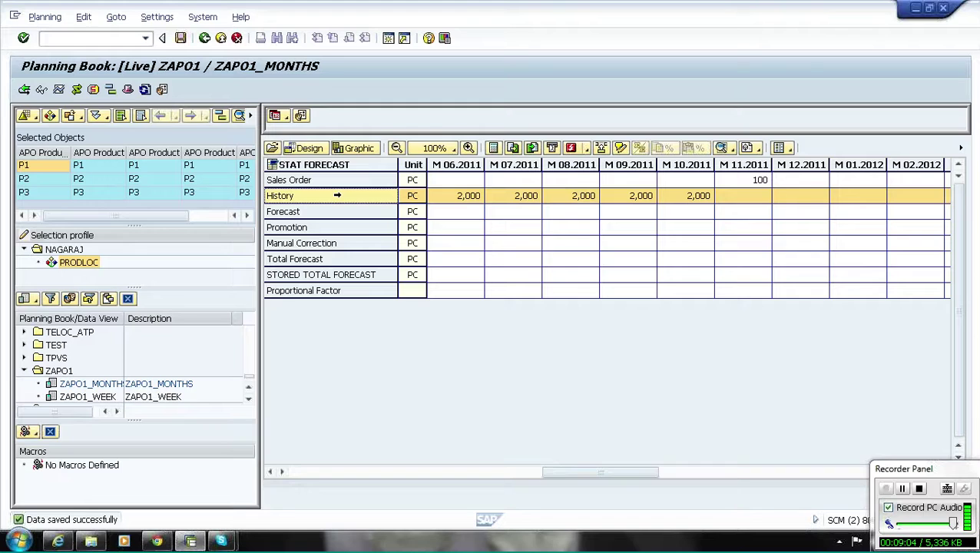
{"action": "left_click", "coordinate": [733, 215]}
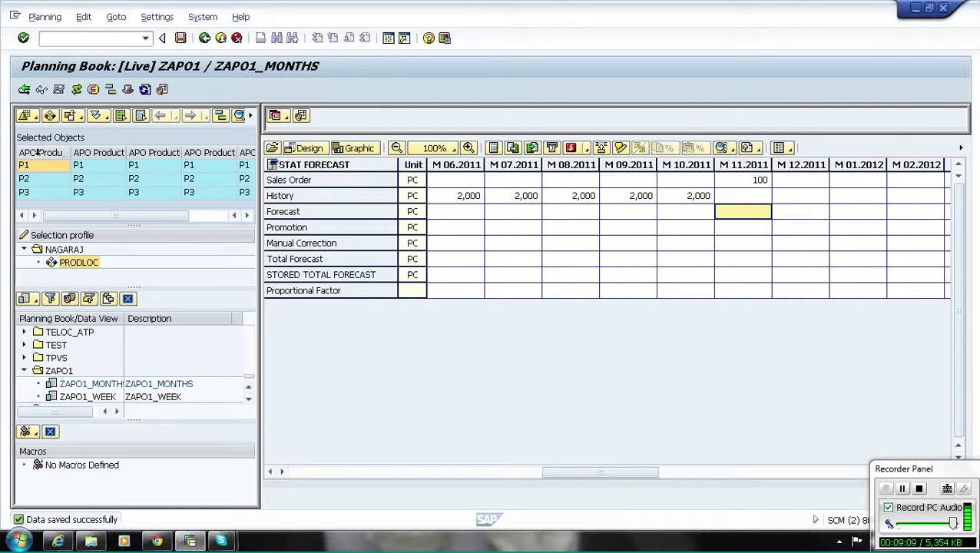
Step: Run a univariate forecast, scroll its grid right, and open the incoming Gmail chat
{"action": "left_click", "coordinate": [59, 91]}
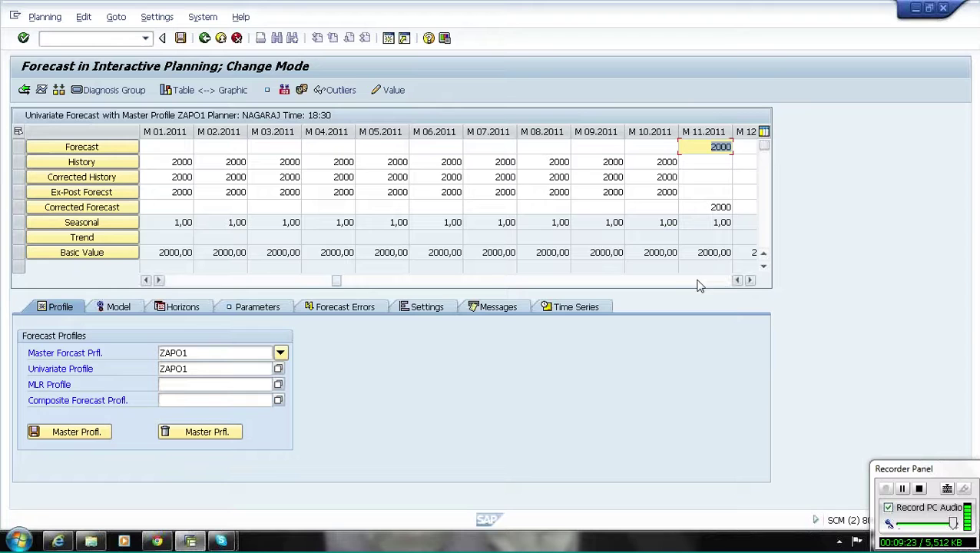
{"action": "left_click", "coordinate": [750, 281]}
{"action": "left_click", "coordinate": [750, 282]}
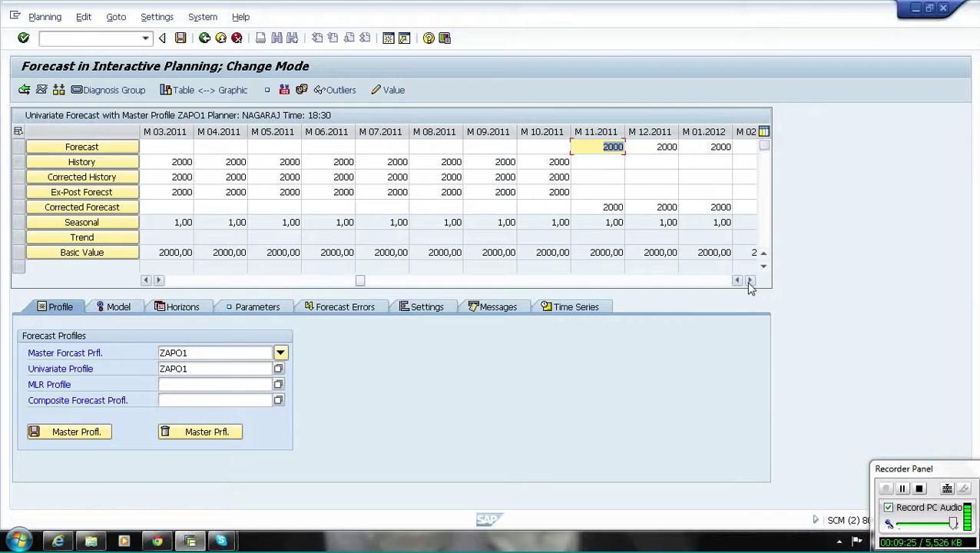
{"action": "left_click", "coordinate": [750, 281]}
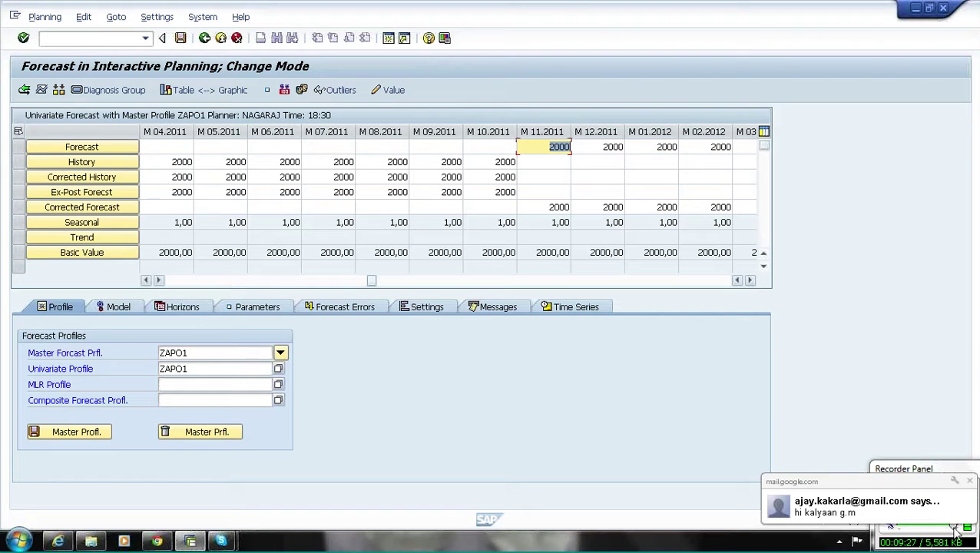
{"action": "left_click", "coordinate": [868, 509]}
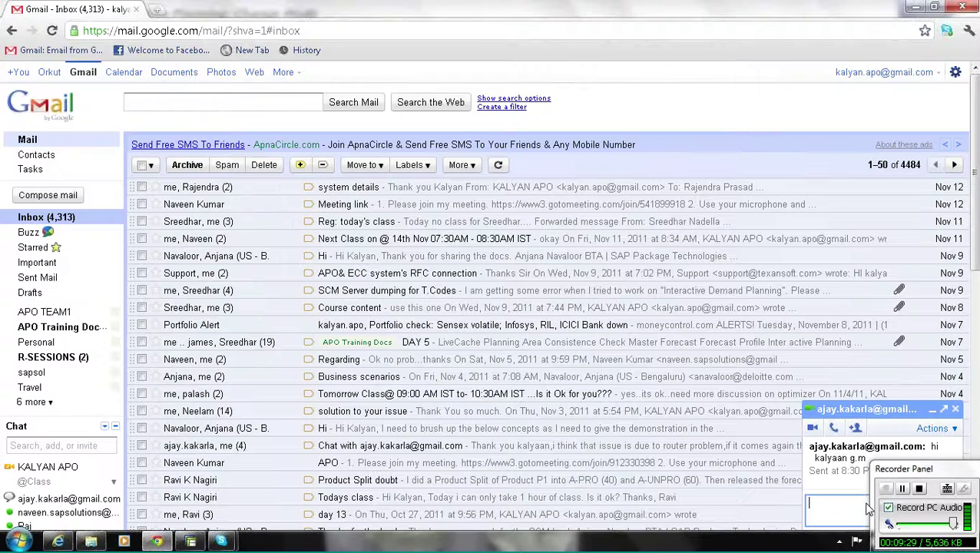
Step: Type a 'hi' greeting addressed to the contact in the Gmail chat box
{"action": "type", "text": "hi ajay"}
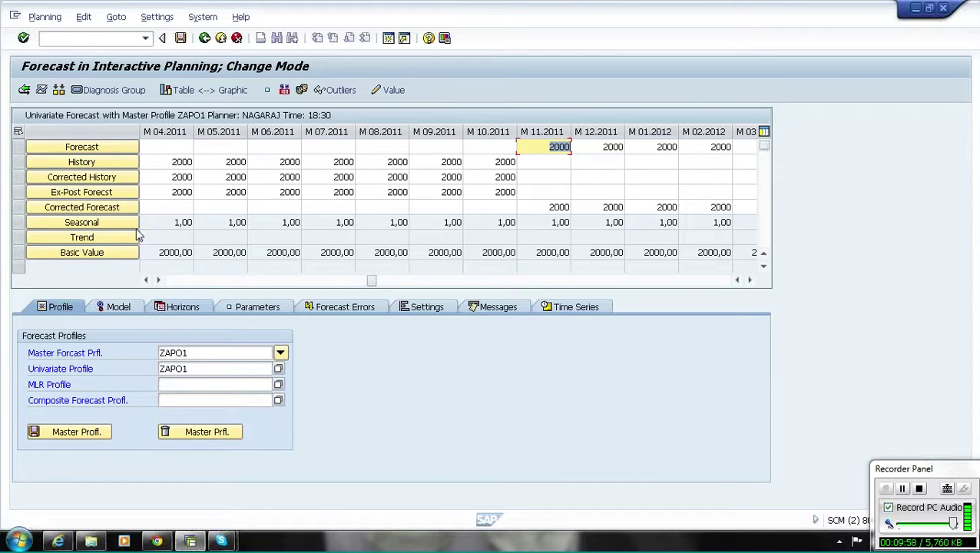
Step: Open the Model tab of the interactive forecast screen
{"action": "left_click", "coordinate": [119, 312]}
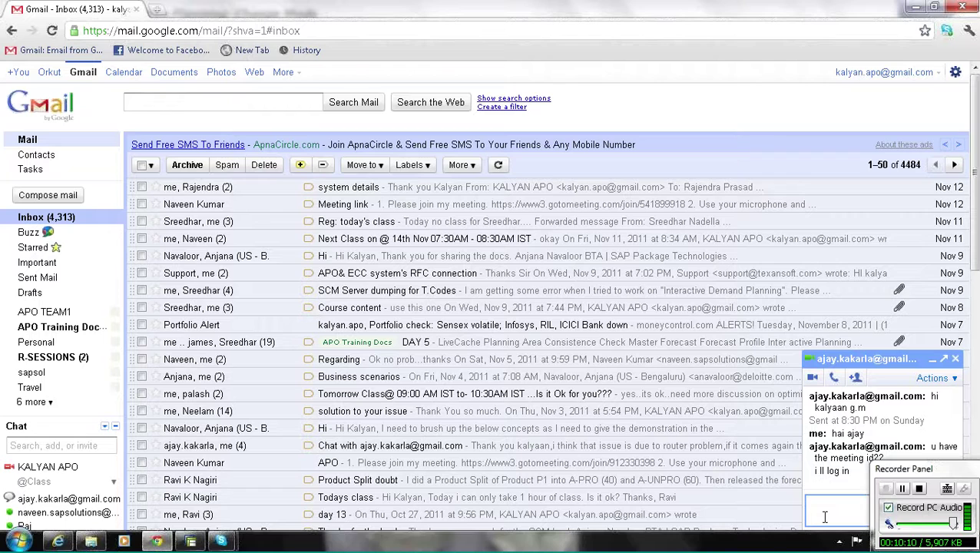
Step: Send chat messages saying there is no call today because a colleague is not joining
{"action": "type", "text": "actually today"}
{"action": "type", "text": " we don't have call"}
{"action": "key", "text": "Return"}
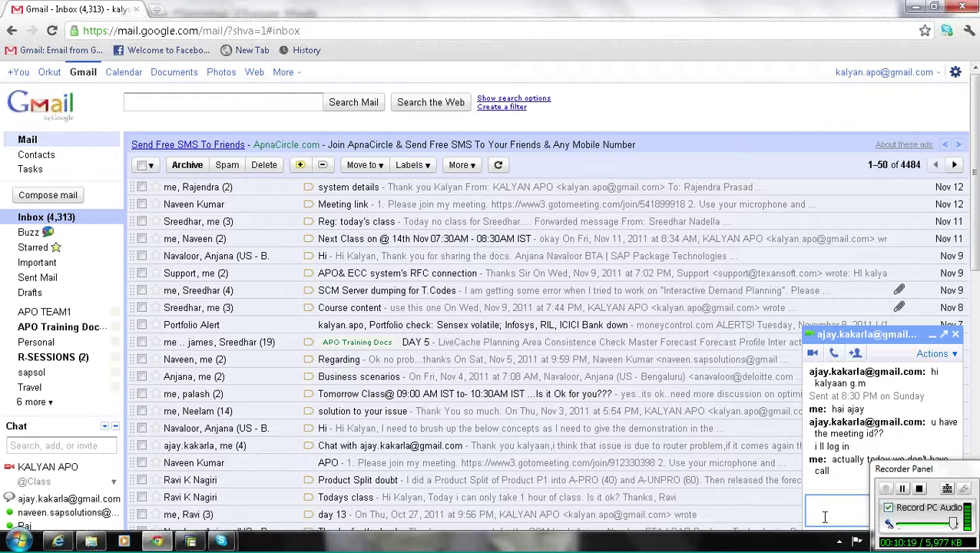
{"action": "type", "text": "bcz raji not jo"}
{"action": "key", "text": "Return"}
Step: Send a chat message saying the communication was sent, correcting a typo
{"action": "type", "text": "i have send the"}
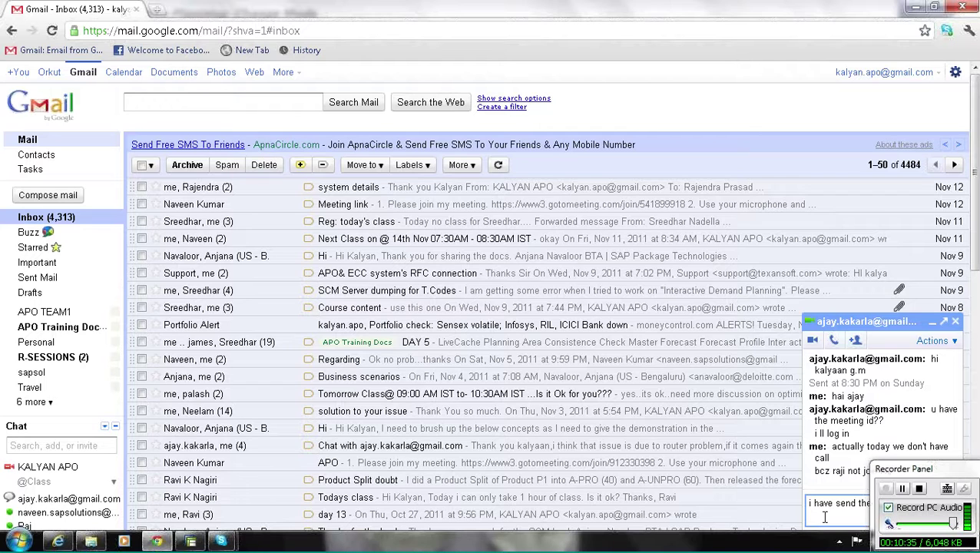
{"action": "type", "text": "sommunication"}
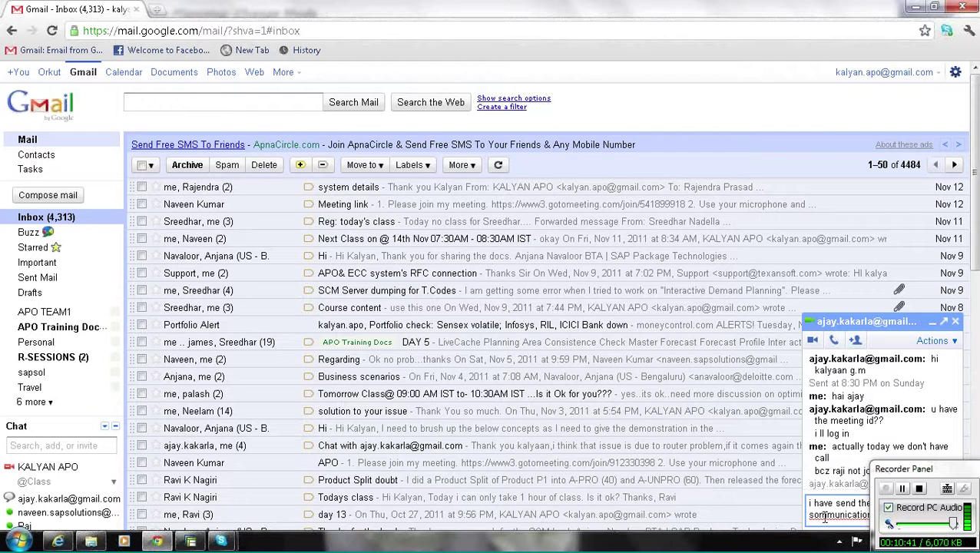
{"action": "key", "text": "Return"}
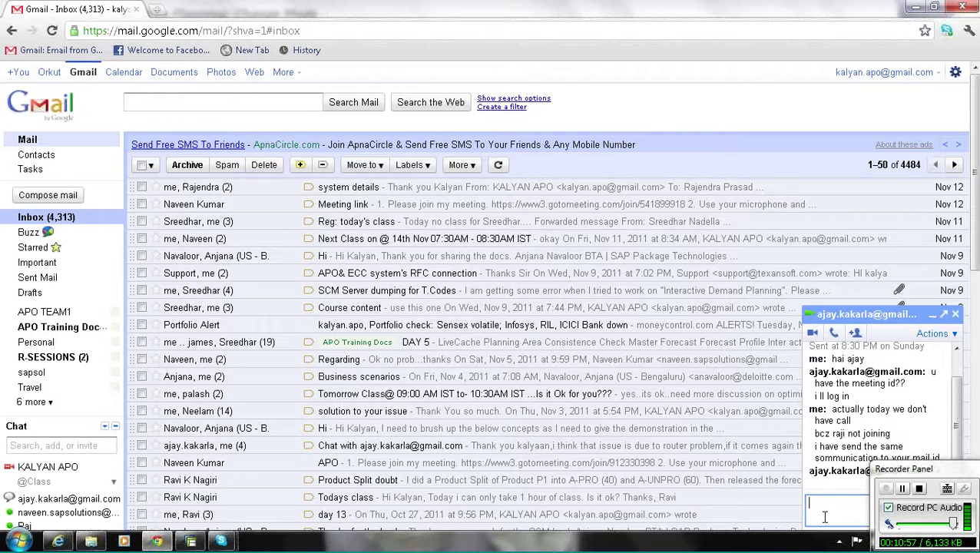
{"action": "left_click_drag", "start_coordinate": [966, 472], "coordinate": [725, 500]}
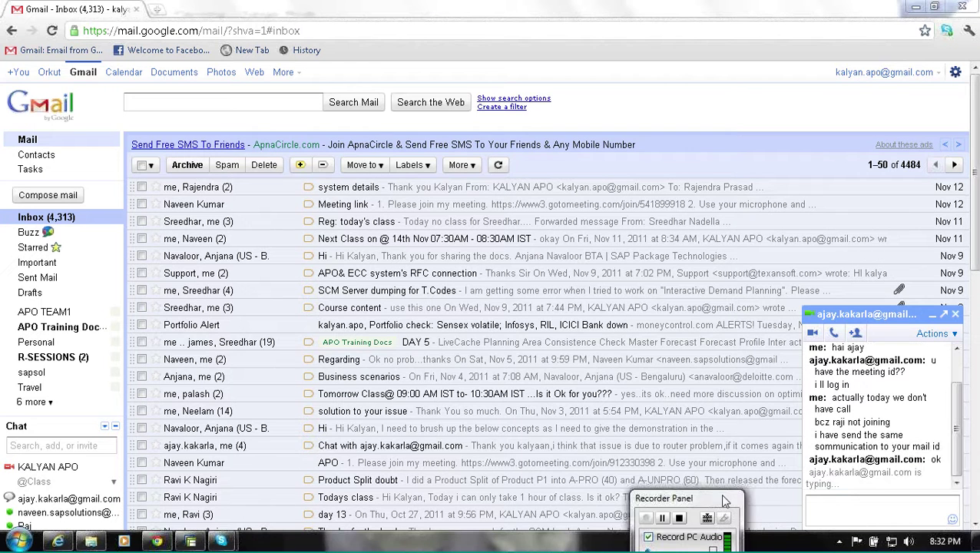
Step: Send 'we will meet again tomorrow 07:30AM IST' in the Gmail chat
{"action": "left_click", "coordinate": [870, 513]}
{"action": "type", "text": "we will "}
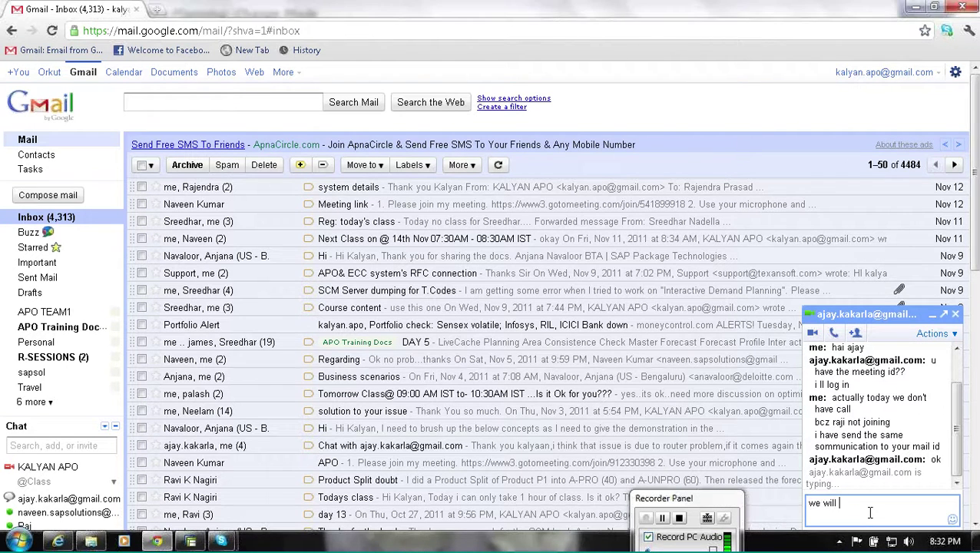
{"action": "type", "text": "meet again tomorrow 07:30"}
{"action": "key", "text": "Caps_Lock"}
{"action": "type", "text": "AM IST"}
{"action": "key", "text": "Return"}
{"action": "key", "text": "Caps_Lock"}
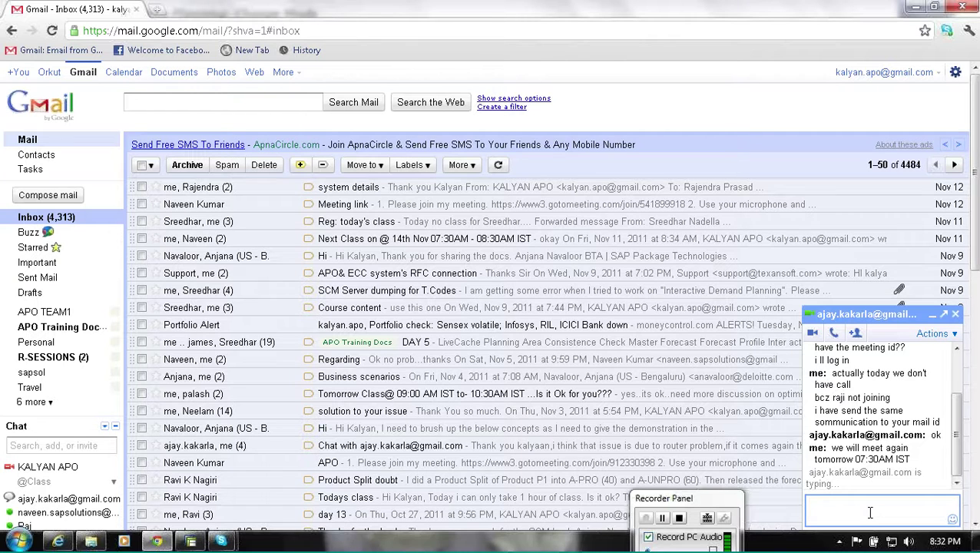
Step: Send 'take rest today', 'Ok', 'Thanks' and a smiley, then return to the SAP forecast window
{"action": "type", "text": "ke"}
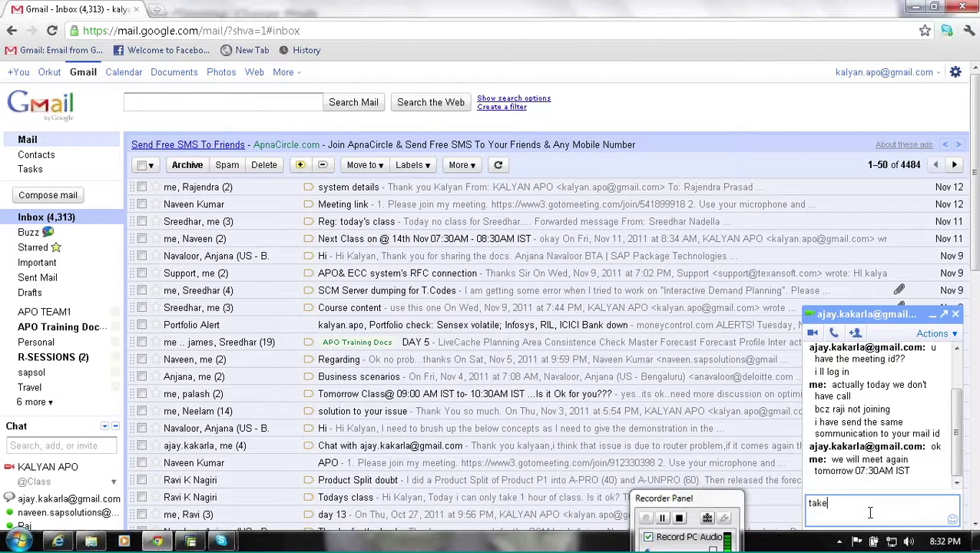
{"action": "type", "text": " rest today"}
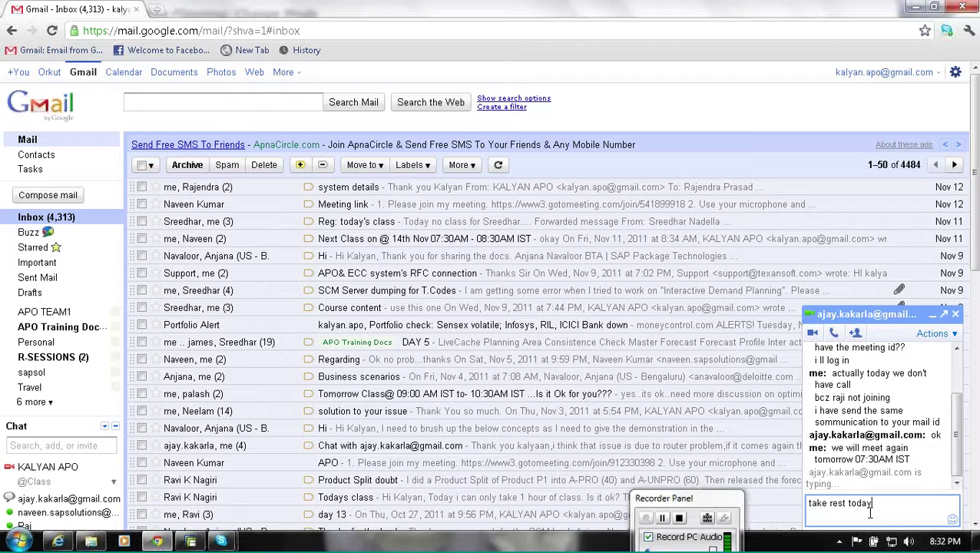
{"action": "key", "text": "Return"}
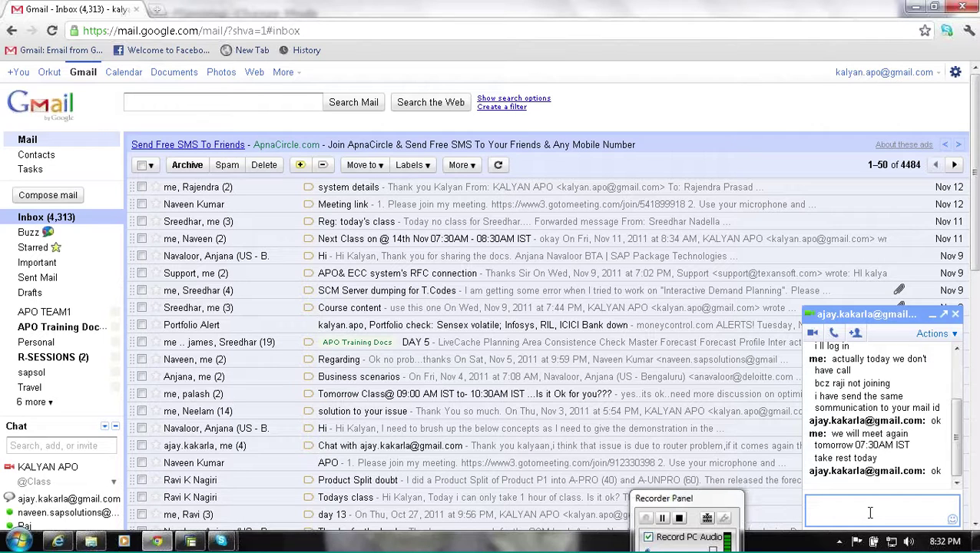
{"action": "type", "text": "Ok"}
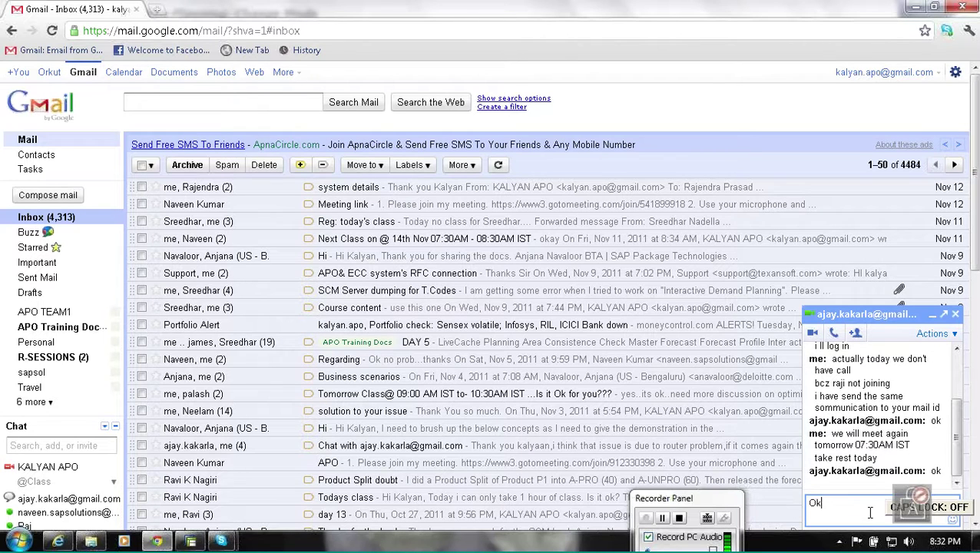
{"action": "key", "text": "Return"}
{"action": "type", "text": "Thanks"}
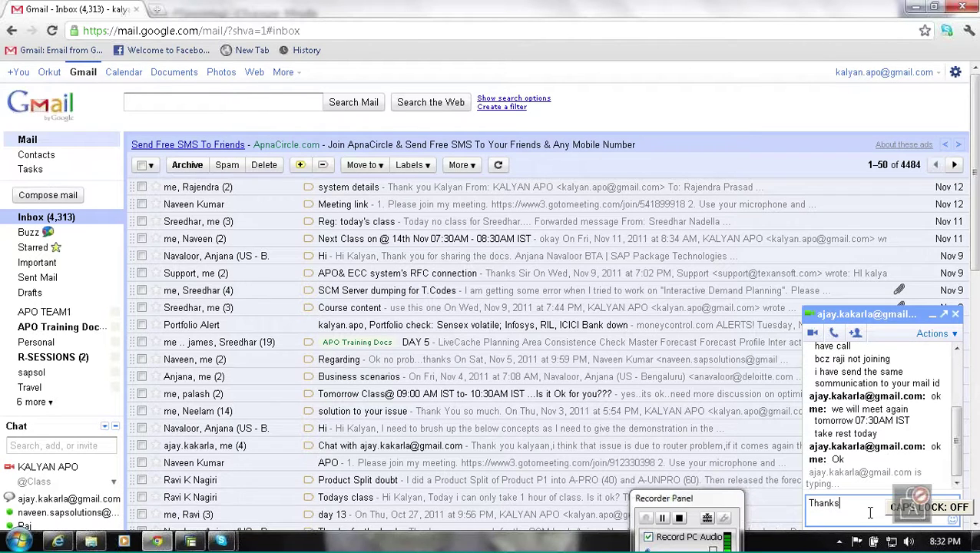
{"action": "key", "text": "Return"}
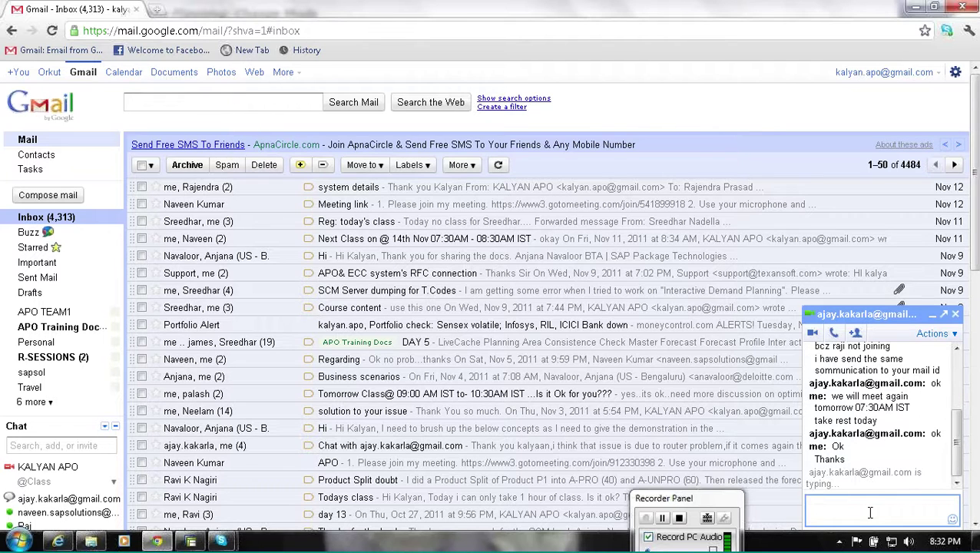
{"action": "type", "text": ")"}
{"action": "key", "text": "Return"}
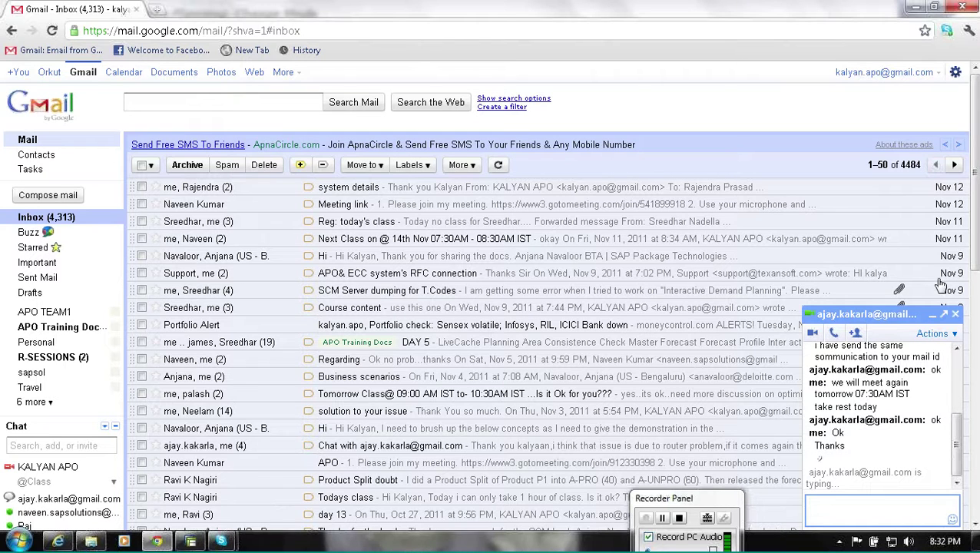
{"action": "left_click", "coordinate": [189, 542]}
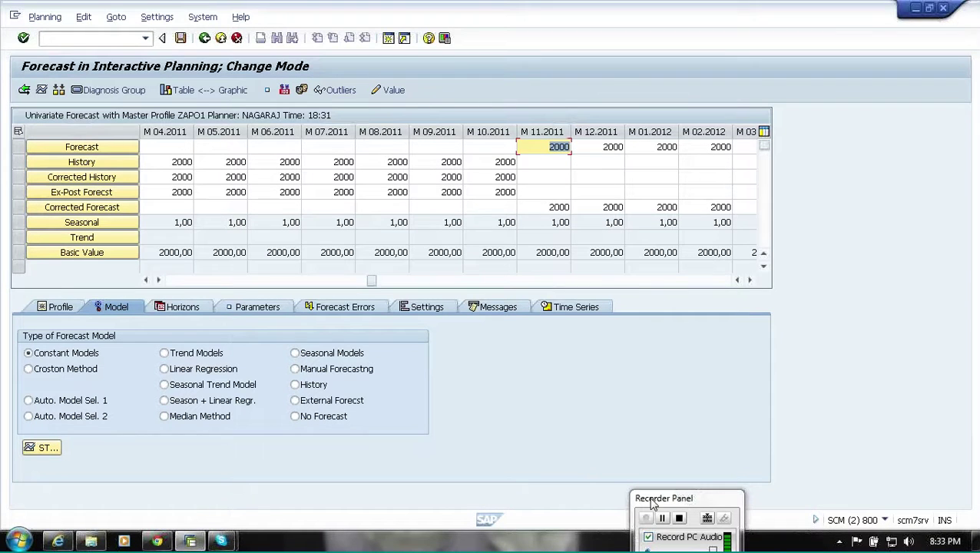
{"action": "left_click_drag", "start_coordinate": [870, 460], "coordinate": [896, 455]}
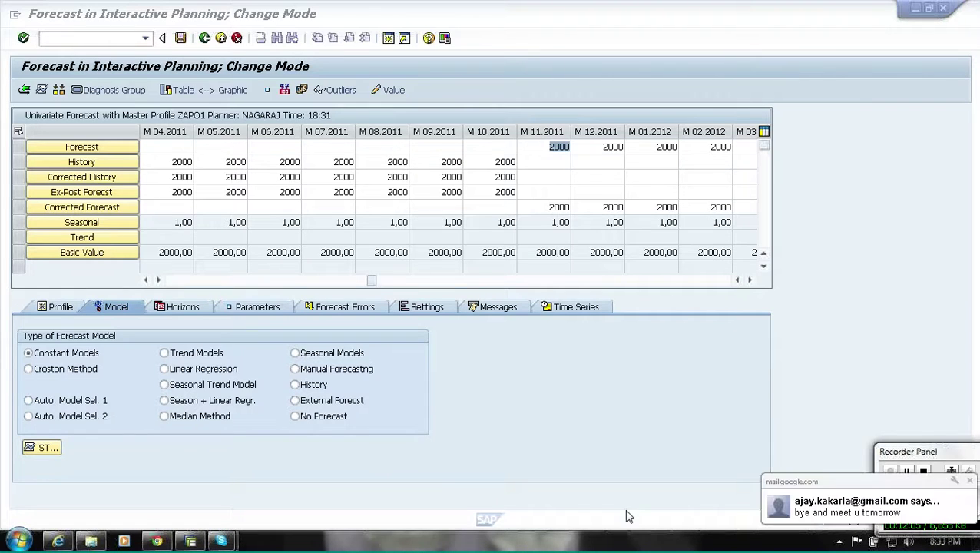
Step: Reply 'bye' in the chat, close the conversation, and return to the SAP forecast window
{"action": "left_click", "coordinate": [877, 513]}
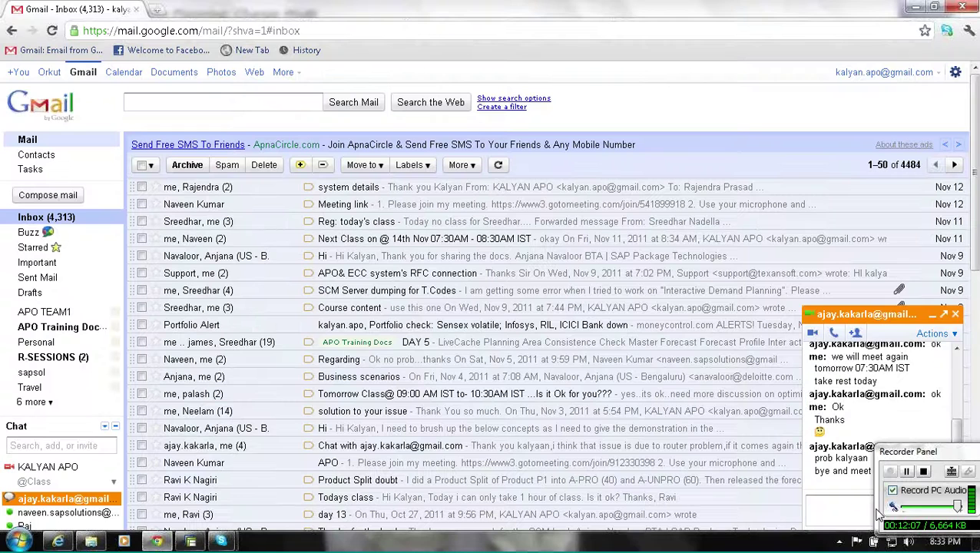
{"action": "type", "text": "bye"}
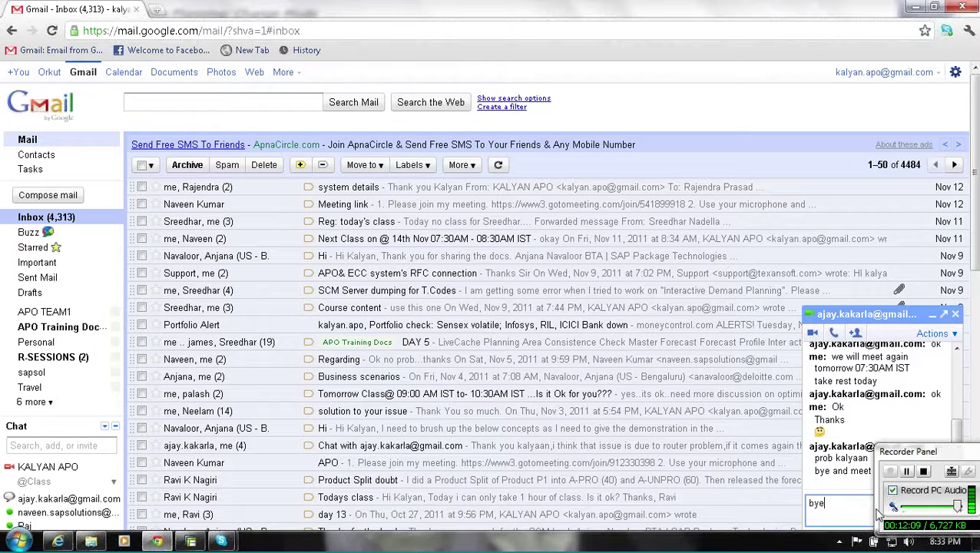
{"action": "key", "text": "Return"}
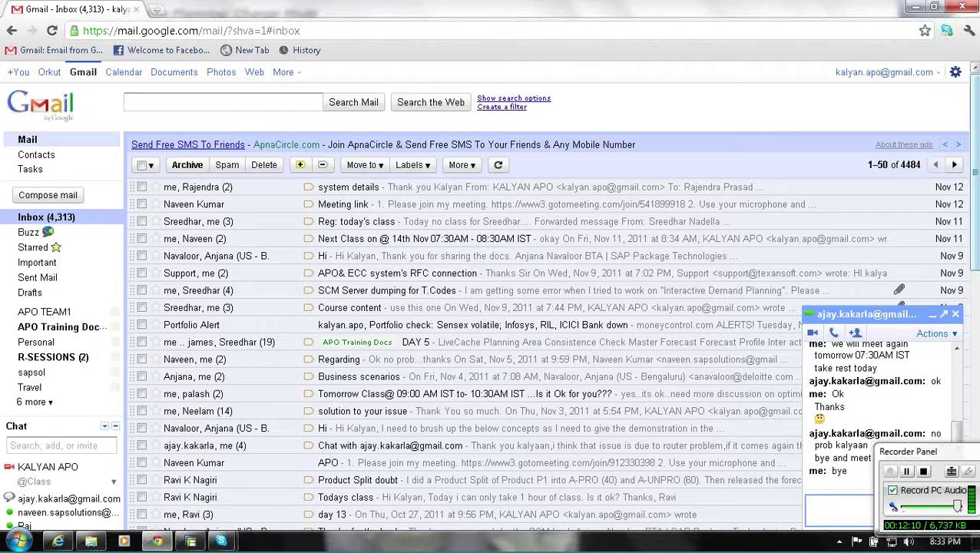
{"action": "left_click", "coordinate": [955, 314]}
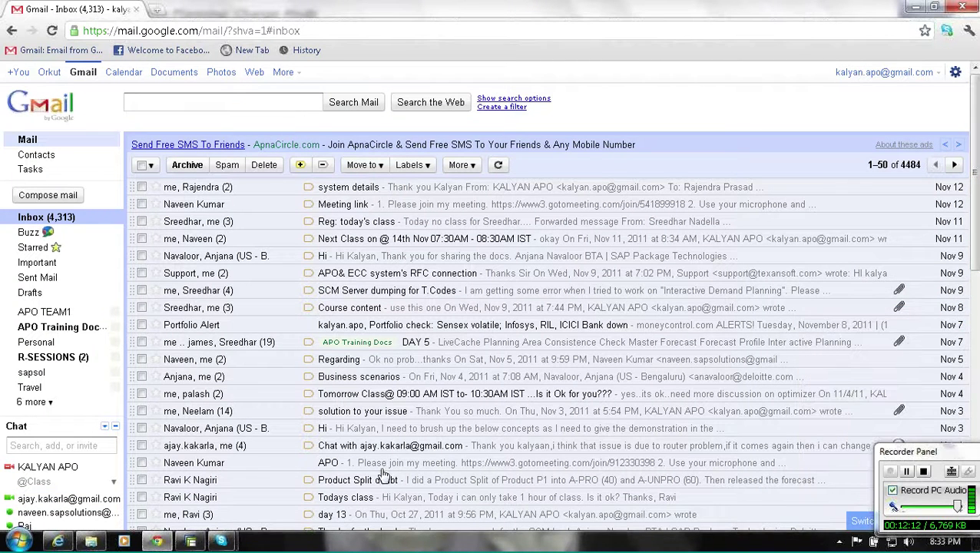
{"action": "left_click", "coordinate": [191, 542]}
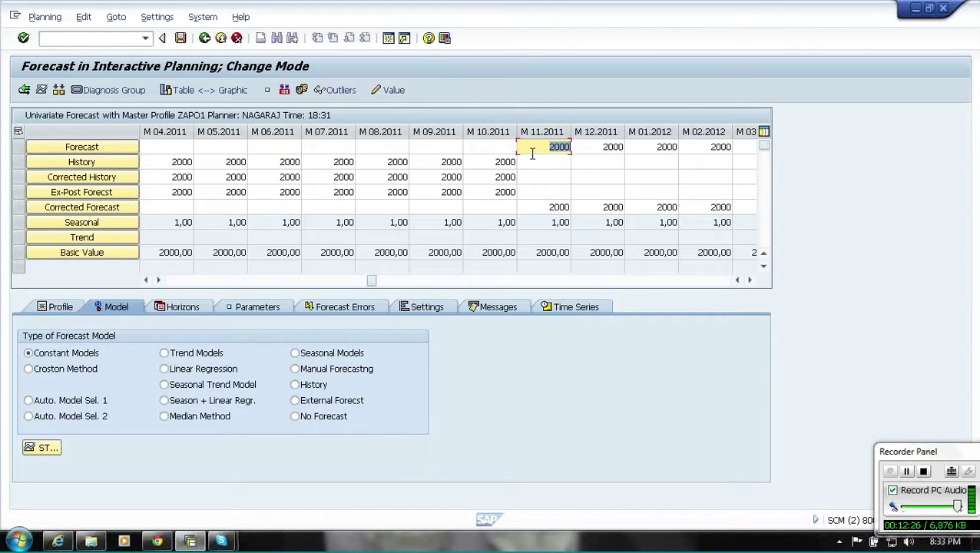
{"action": "left_click", "coordinate": [704, 281]}
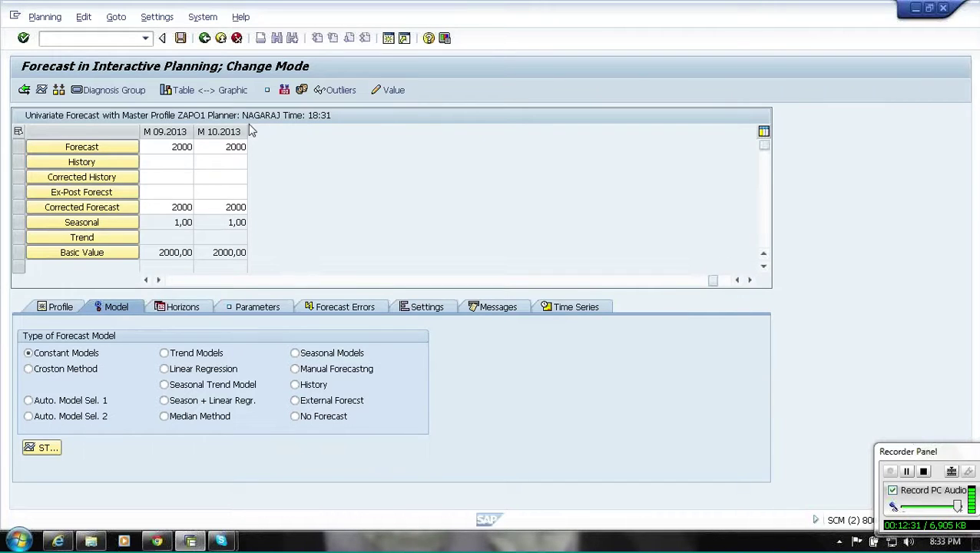
{"action": "left_click", "coordinate": [223, 147]}
{"action": "left_click_drag", "start_coordinate": [223, 147], "coordinate": [252, 148]}
{"action": "left_click", "coordinate": [196, 147]}
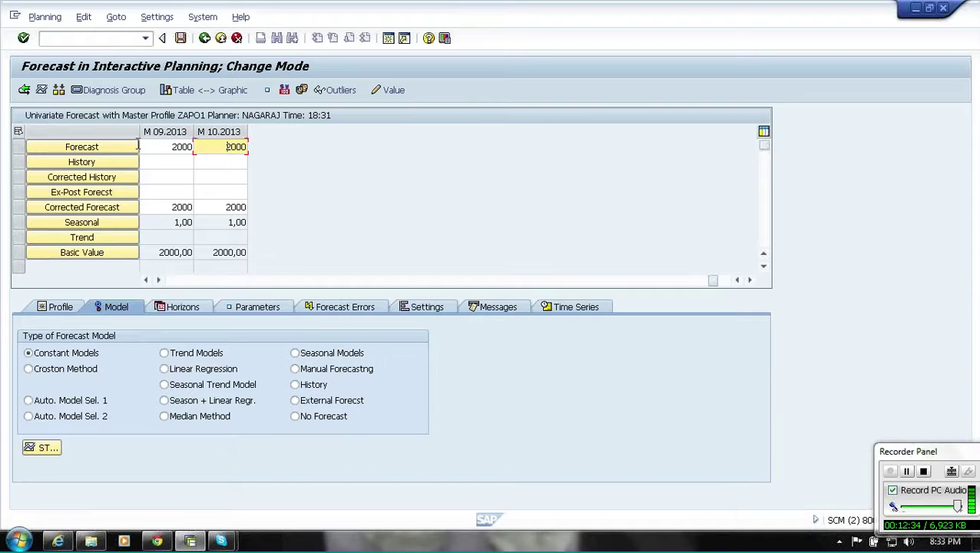
{"action": "left_click", "coordinate": [350, 281]}
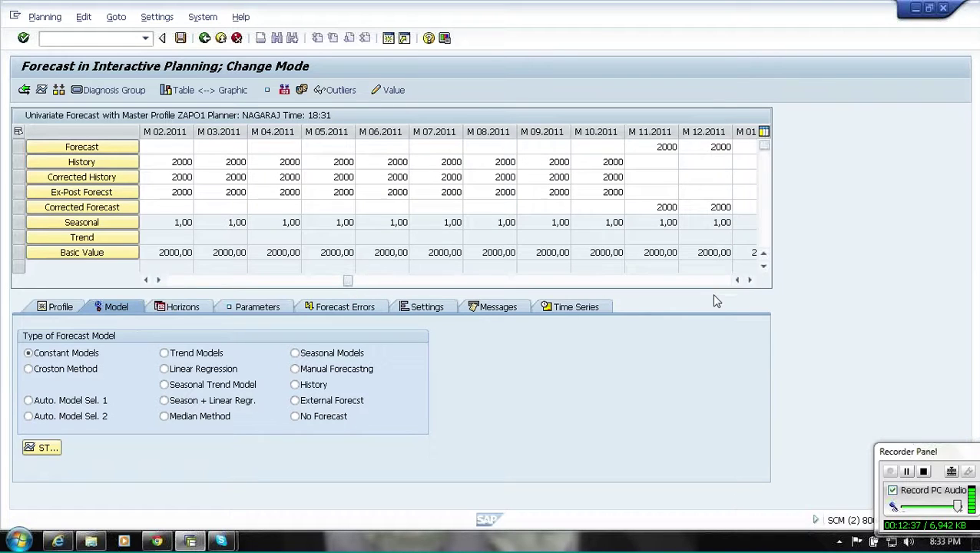
{"action": "left_click", "coordinate": [751, 281]}
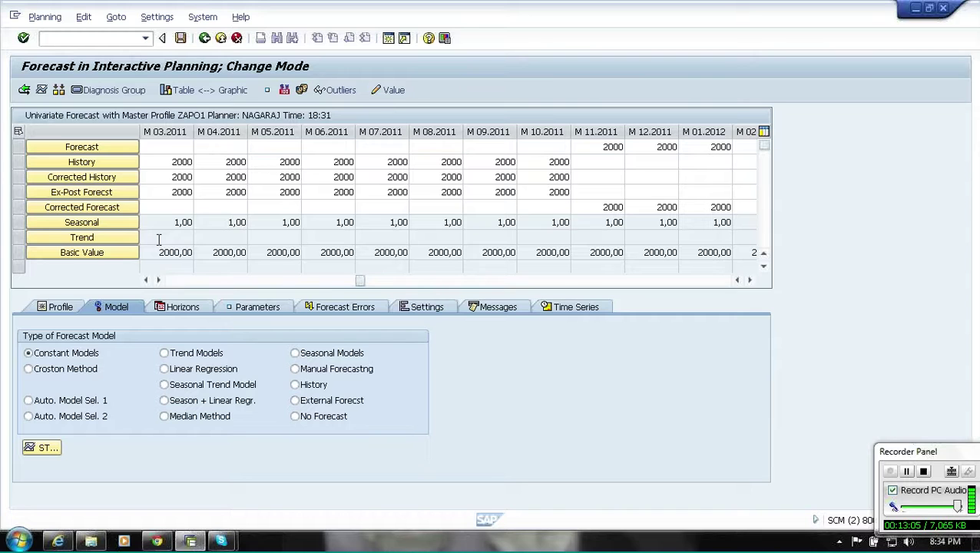
{"action": "left_click", "coordinate": [357, 310]}
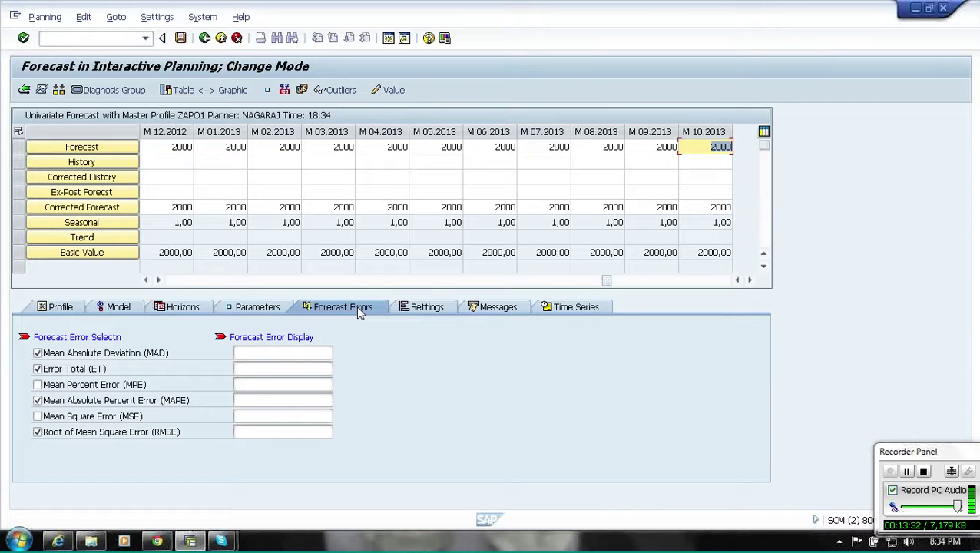
Step: Scroll the forecast table back so the earliest history from M 07.2010 is visible
{"action": "left_click", "coordinate": [266, 282]}
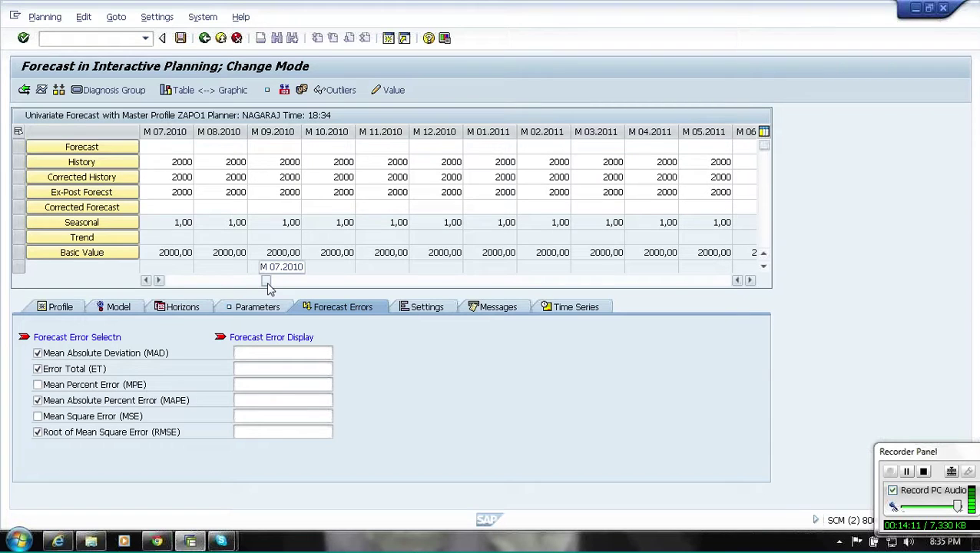
Step: Check the M 07.2010 ex-post forecast value, then scroll the table forward toward 2011
{"action": "left_click", "coordinate": [164, 190]}
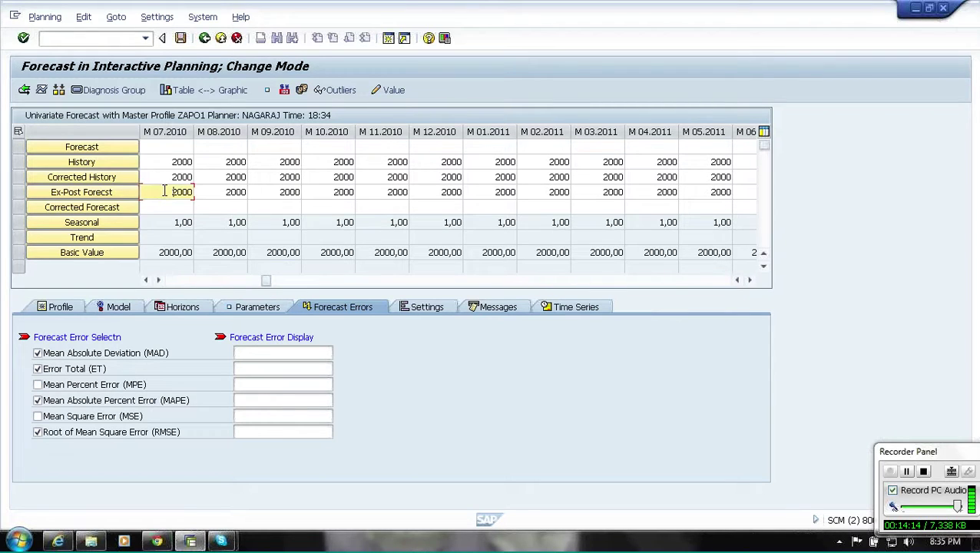
{"action": "left_click", "coordinate": [750, 282]}
{"action": "left_click", "coordinate": [749, 281]}
{"action": "left_click", "coordinate": [750, 281]}
{"action": "left_click", "coordinate": [750, 281]}
{"action": "left_click", "coordinate": [749, 281]}
{"action": "left_click", "coordinate": [750, 281]}
{"action": "left_click", "coordinate": [749, 281]}
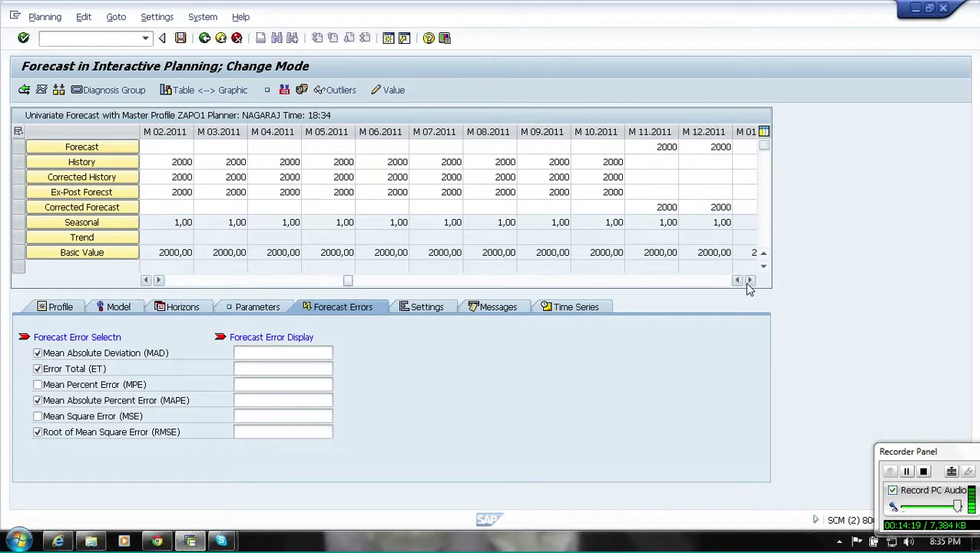
Step: Inspect the M 09.2011 and M 10.2011 history and corrected history values
{"action": "left_click", "coordinate": [588, 174]}
{"action": "left_click", "coordinate": [548, 176]}
{"action": "left_click", "coordinate": [542, 160]}
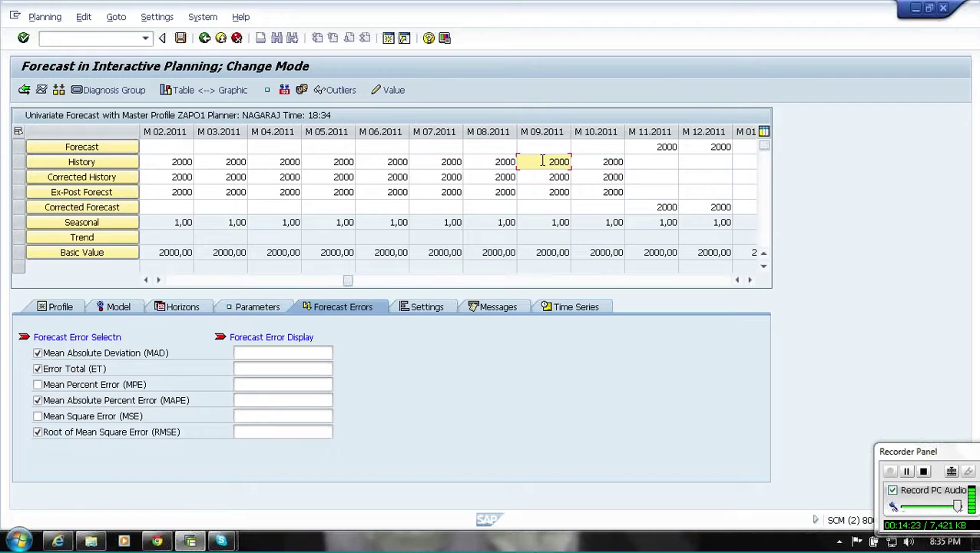
{"action": "double_click", "coordinate": [547, 161]}
{"action": "left_click", "coordinate": [547, 161]}
{"action": "left_click", "coordinate": [547, 177]}
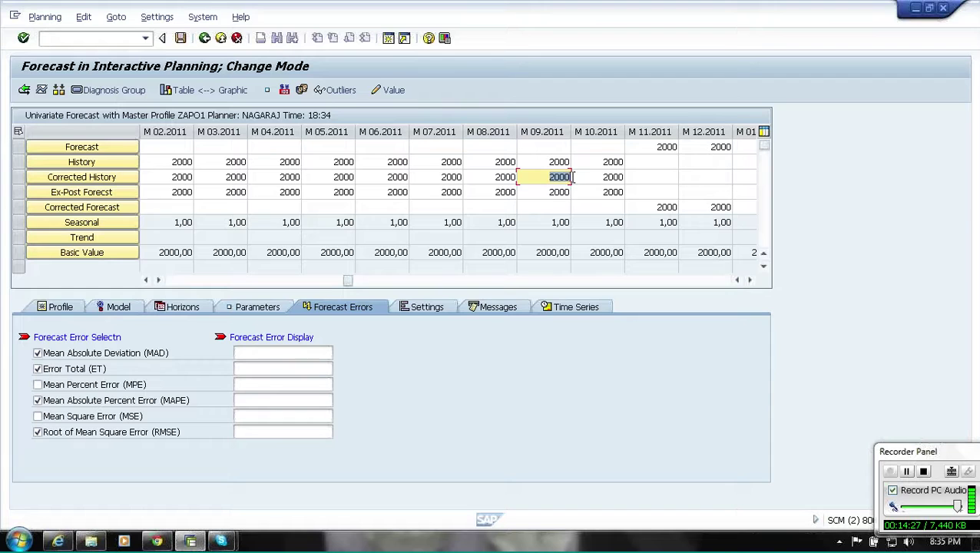
Step: Check the first forecast value in M 11.2011, then save the forecast data
{"action": "double_click", "coordinate": [665, 146]}
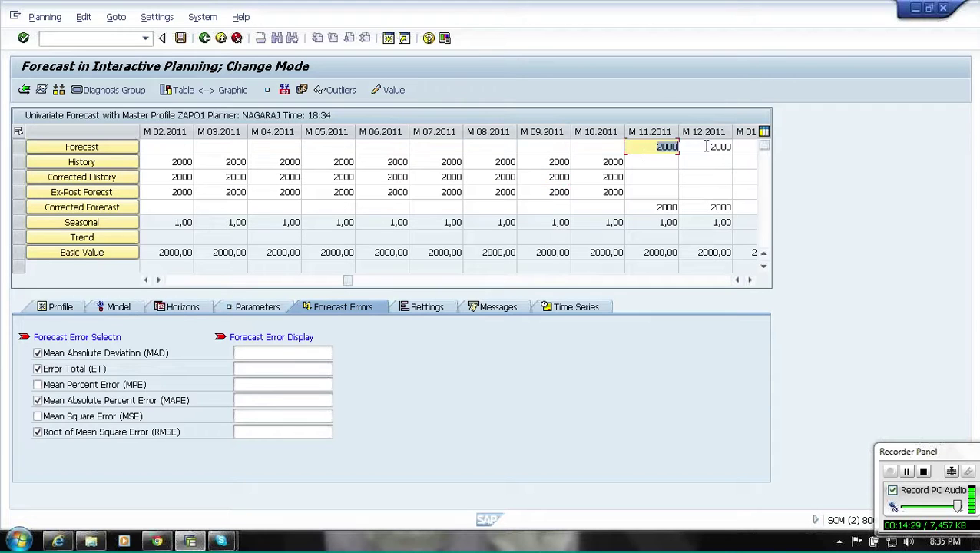
{"action": "left_click", "coordinate": [720, 146]}
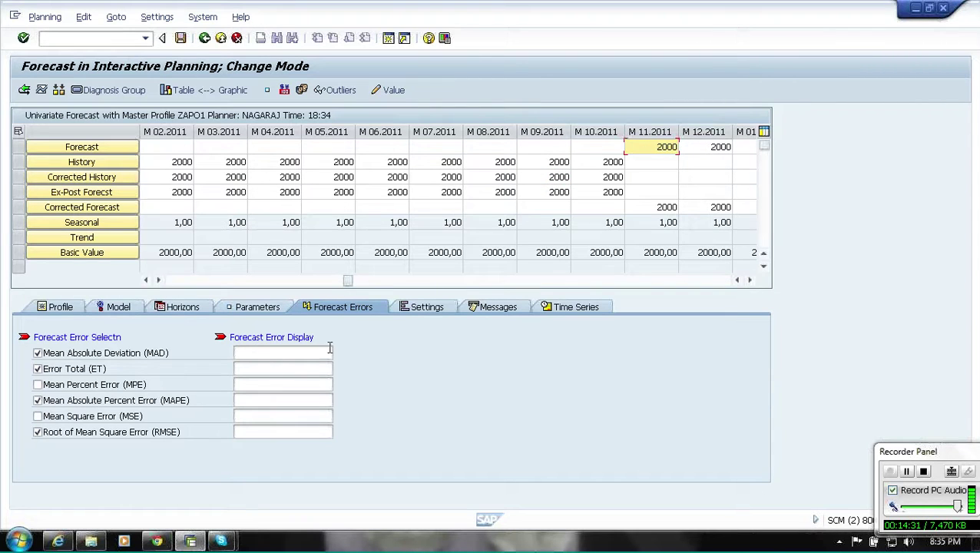
{"action": "left_click", "coordinate": [301, 352]}
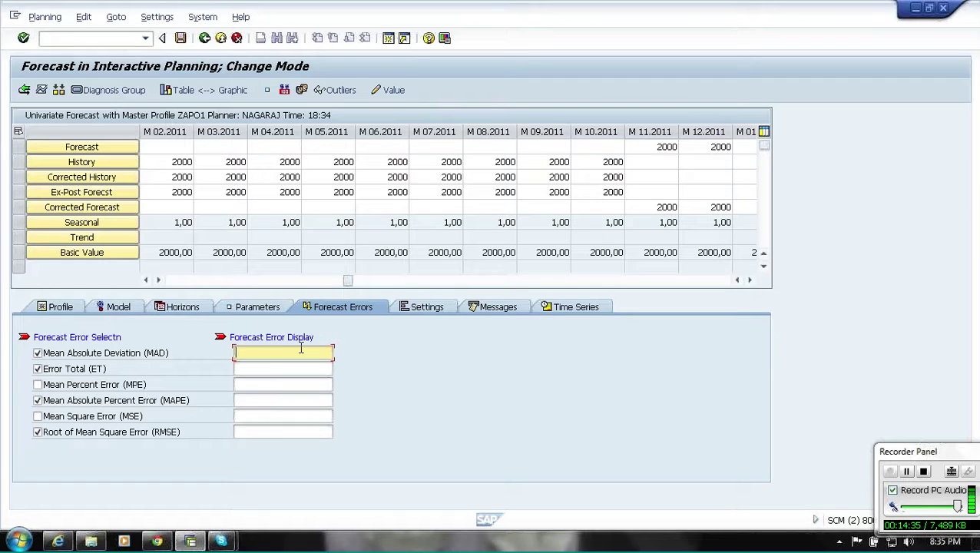
{"action": "left_click", "coordinate": [178, 40]}
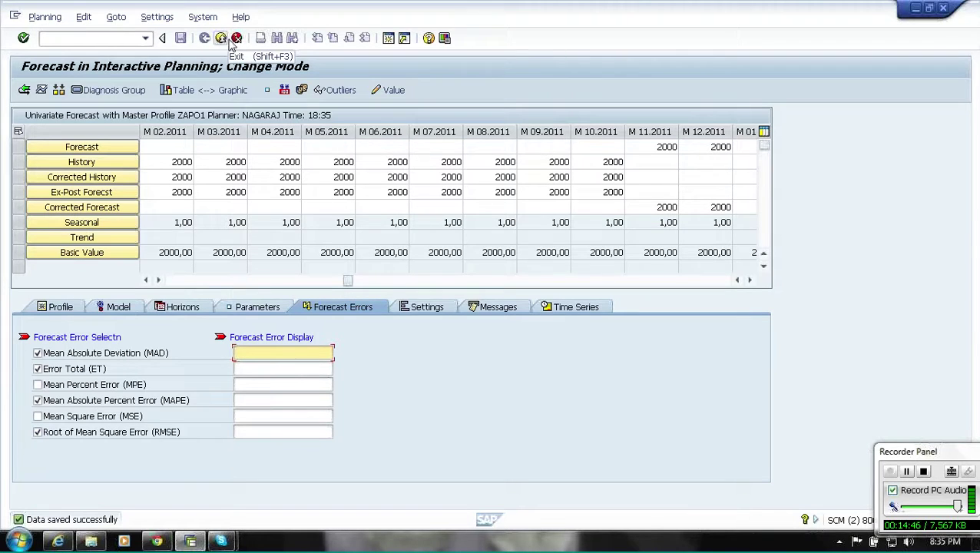
Step: Return to planning book ZAPO1_MONTHS and load products P1 to P3
{"action": "left_click", "coordinate": [236, 38]}
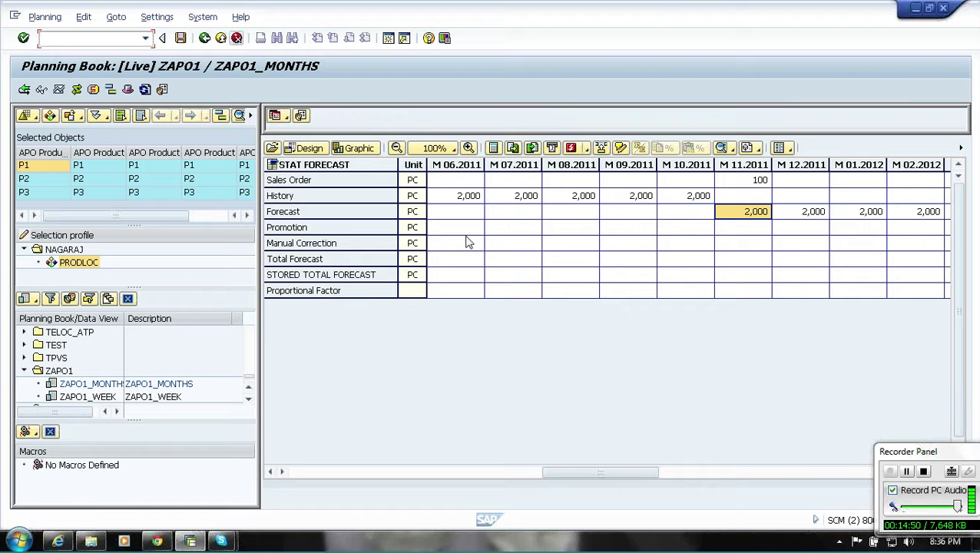
{"action": "left_click", "coordinate": [322, 211]}
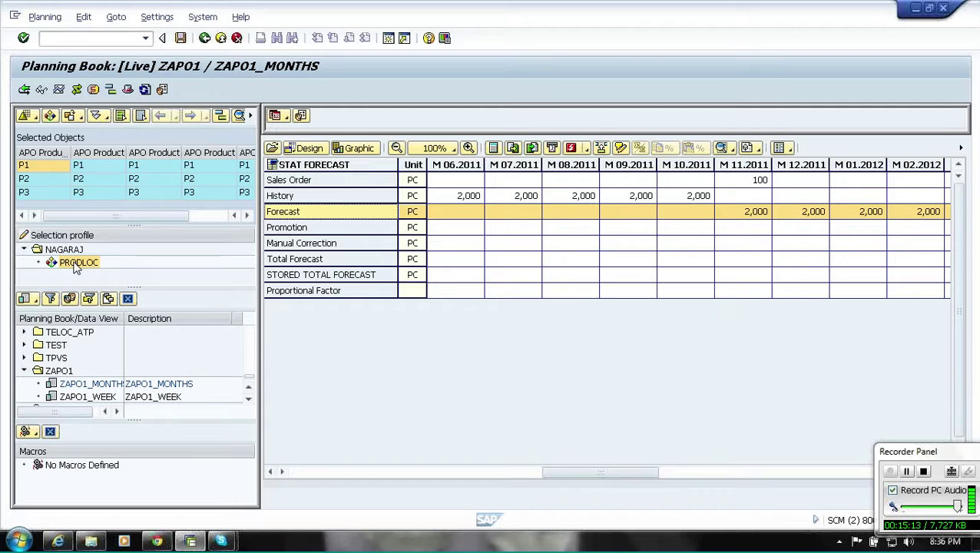
{"action": "left_click_drag", "start_coordinate": [49, 167], "coordinate": [53, 199]}
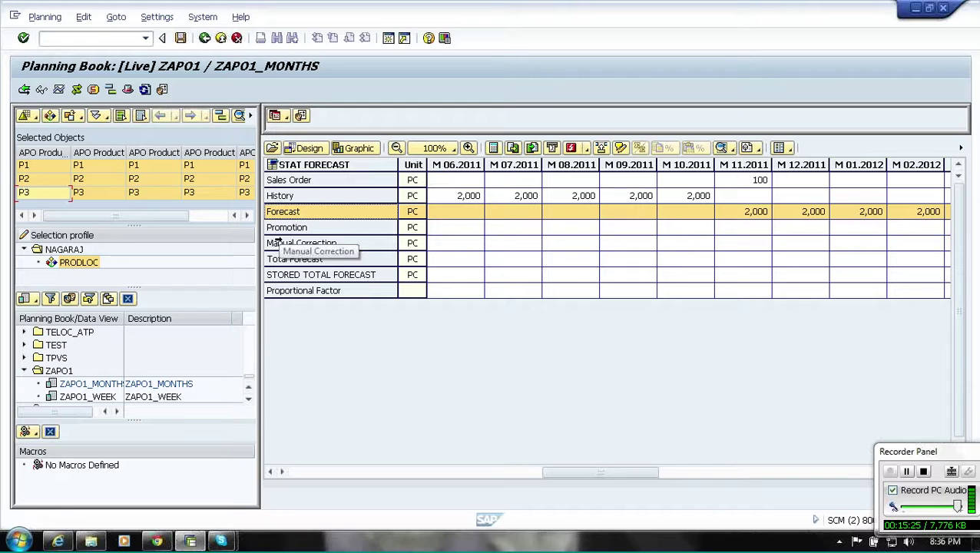
Step: Select the History and Forecast rows and choose to display multiple key figures
{"action": "left_click", "coordinate": [290, 196]}
{"action": "left_click", "coordinate": [294, 212], "text": "ctrl"}
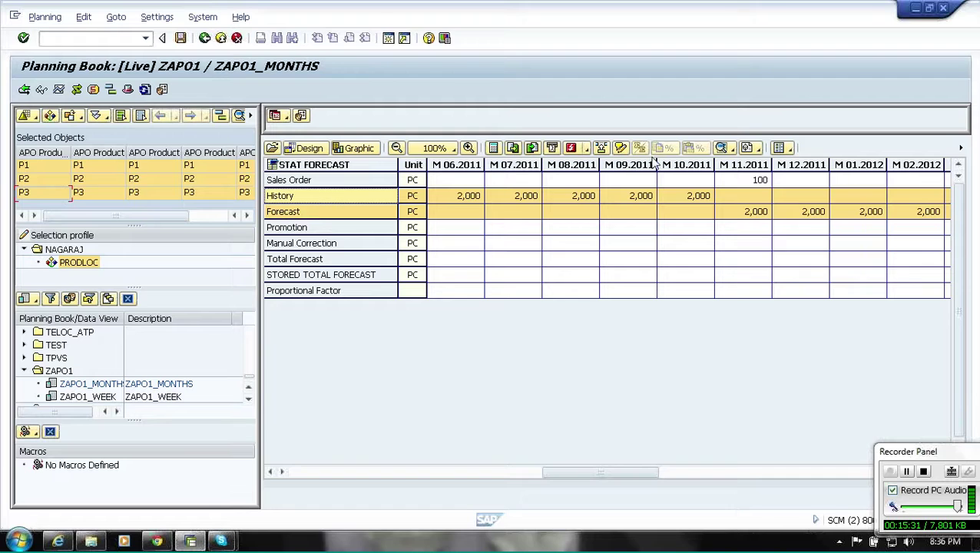
{"action": "left_click", "coordinate": [722, 149]}
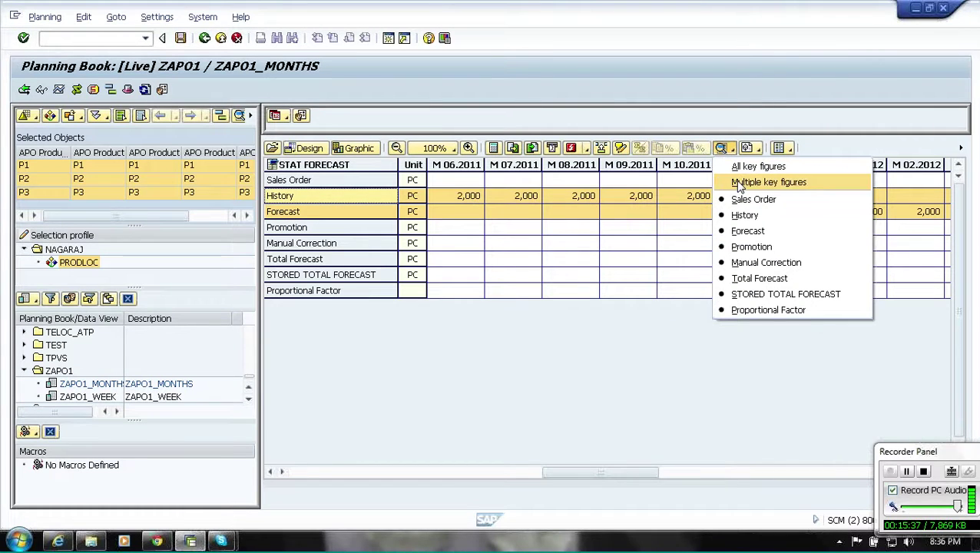
{"action": "left_click", "coordinate": [760, 183]}
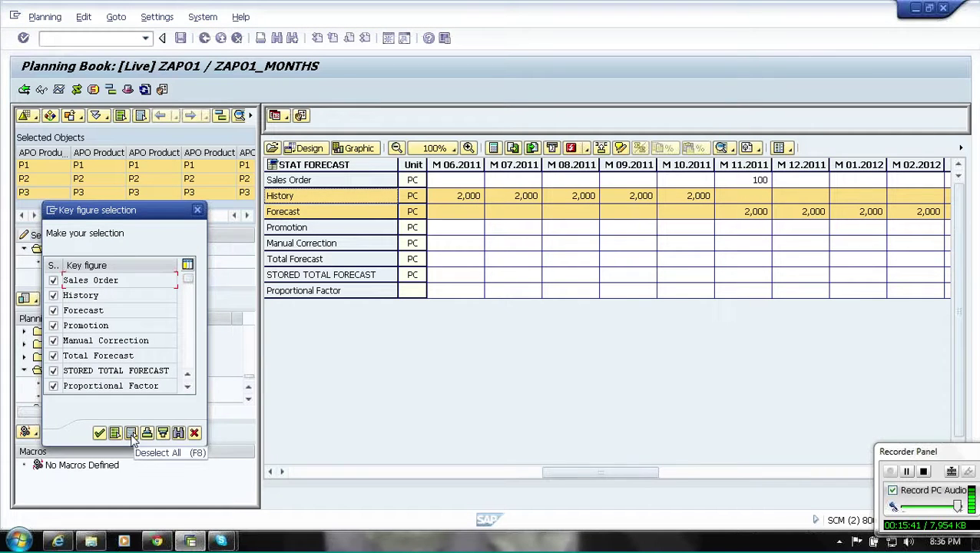
Step: Deselect all key figures, tick only History and Forecast, and confirm
{"action": "left_click", "coordinate": [131, 433]}
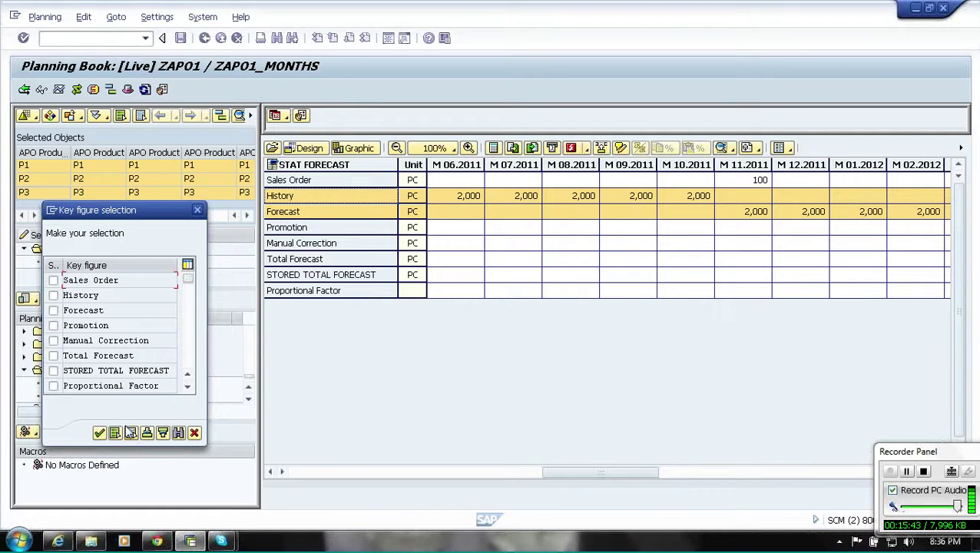
{"action": "left_click", "coordinate": [54, 296]}
{"action": "left_click", "coordinate": [53, 310]}
{"action": "left_click", "coordinate": [100, 433]}
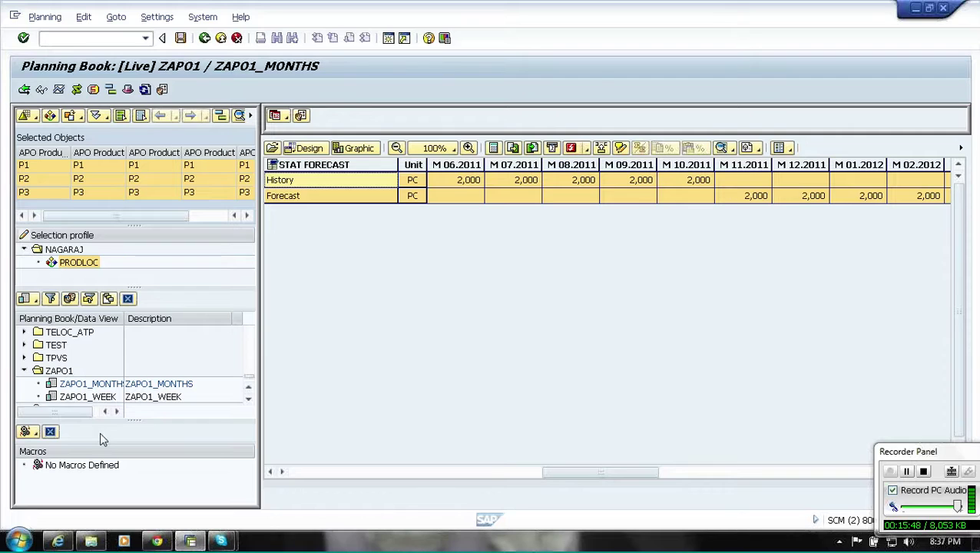
{"action": "left_click", "coordinate": [636, 197]}
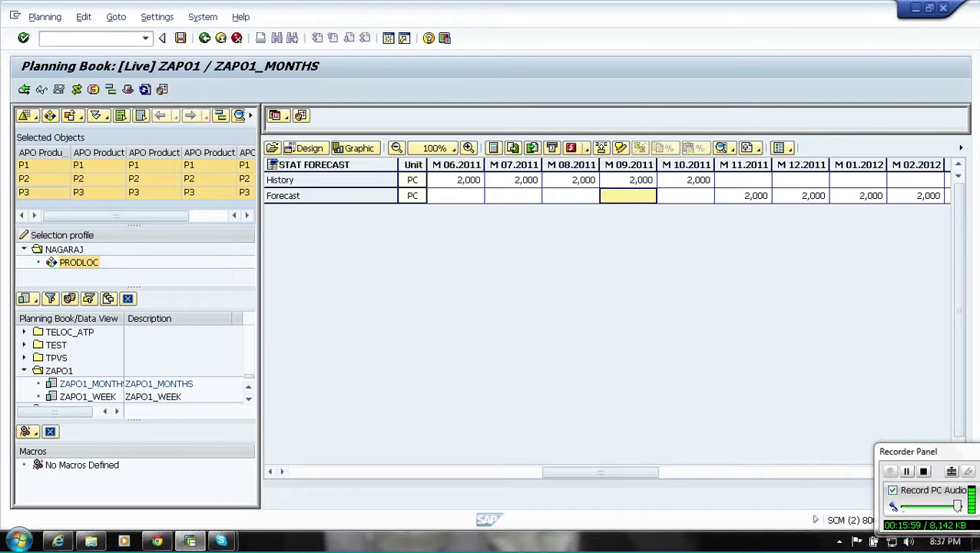
Step: Add APO Product with its product text to the grid header information
{"action": "left_click", "coordinate": [300, 116]}
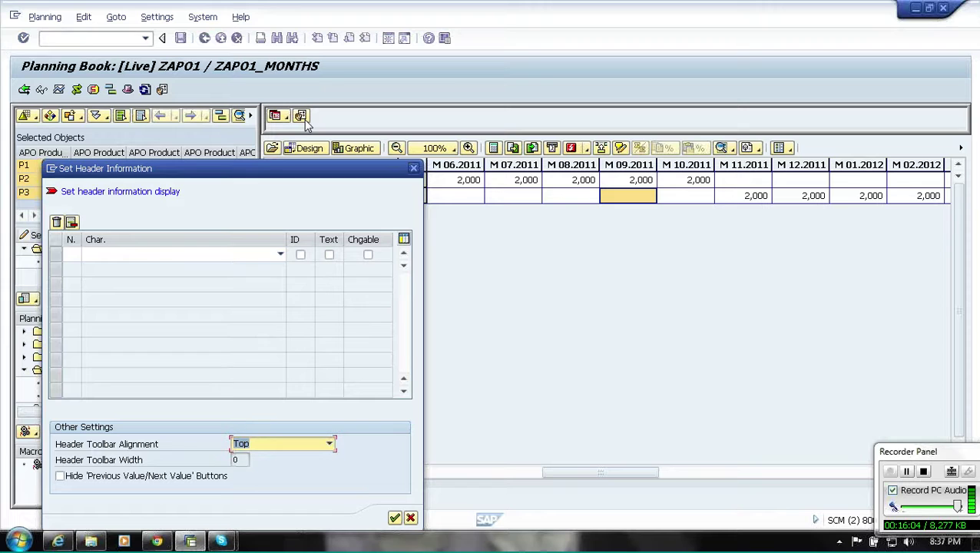
{"action": "left_click", "coordinate": [279, 254]}
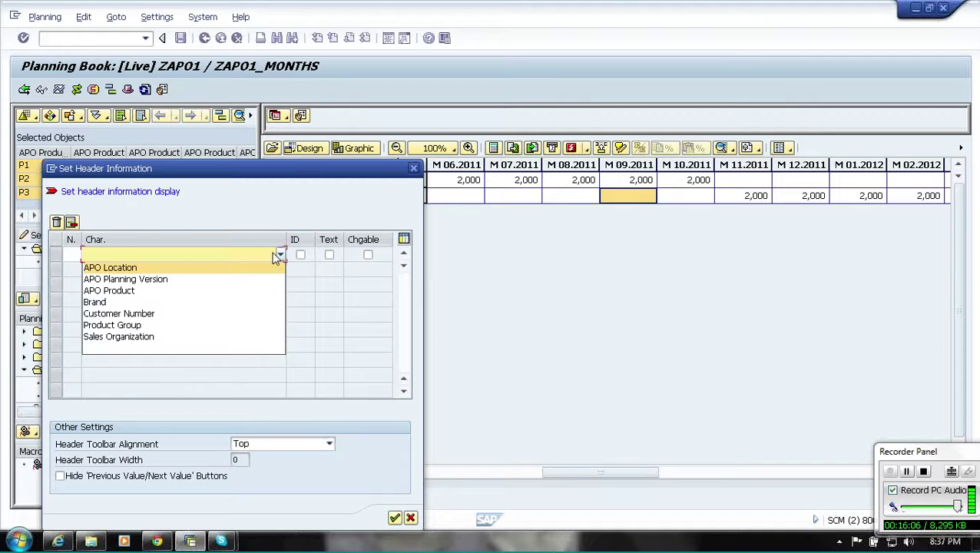
{"action": "left_click", "coordinate": [228, 292]}
{"action": "left_click", "coordinate": [329, 256]}
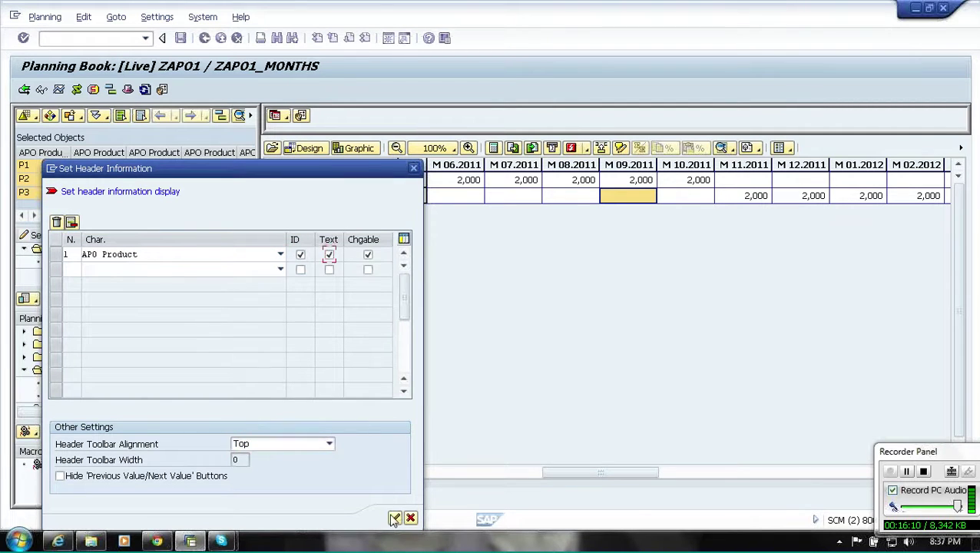
{"action": "left_click", "coordinate": [394, 519]}
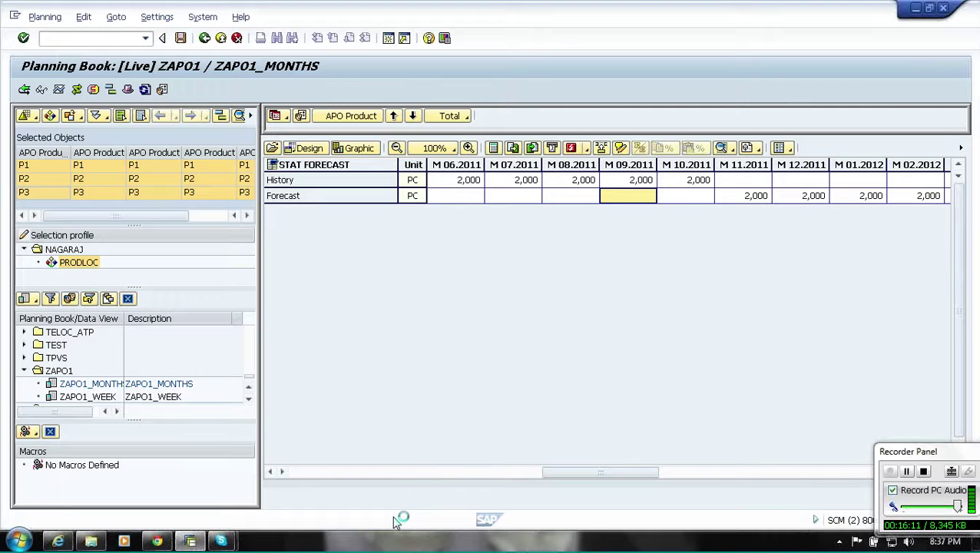
Step: Drill down with Details (all) and review the History Total, P1, P2 and P3 rows
{"action": "left_click", "coordinate": [466, 117]}
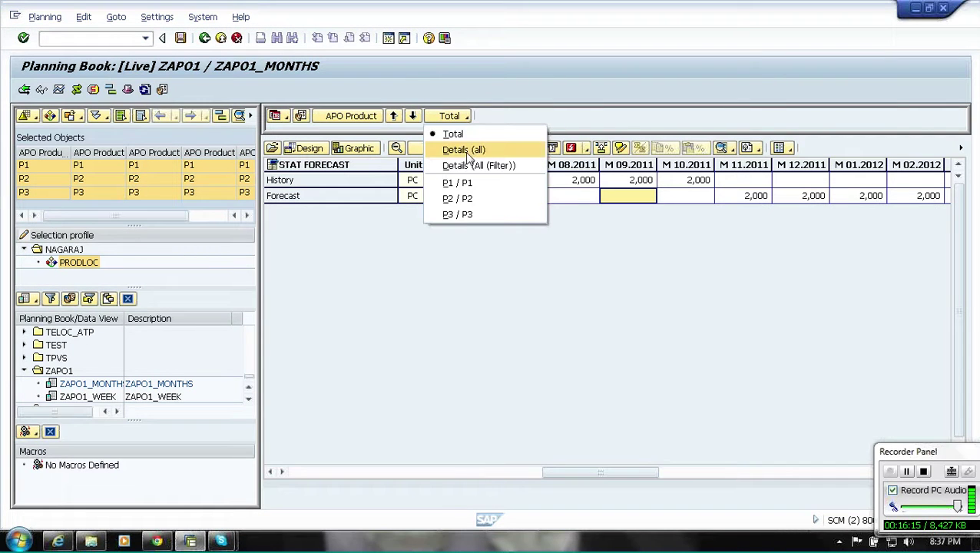
{"action": "left_click", "coordinate": [468, 150]}
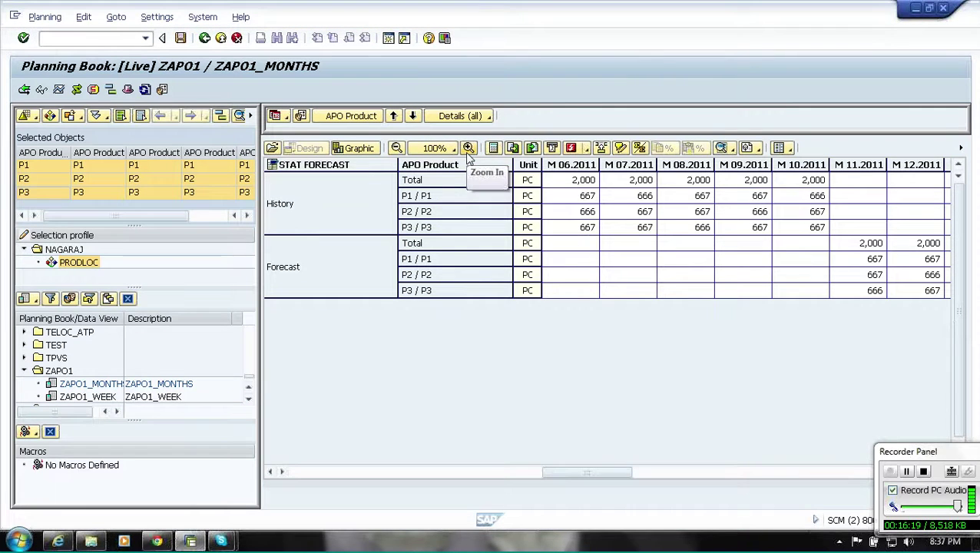
{"action": "left_click", "coordinate": [434, 185]}
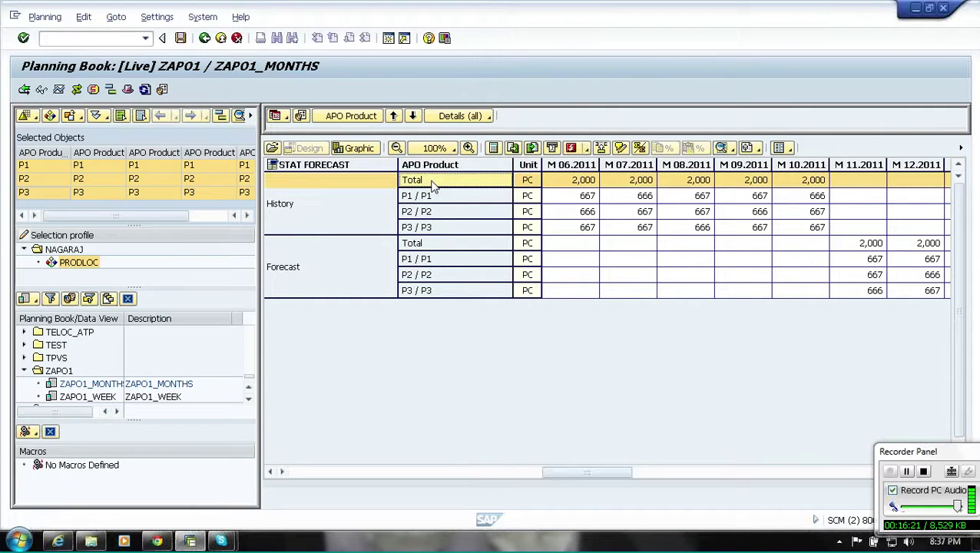
{"action": "left_click", "coordinate": [432, 198]}
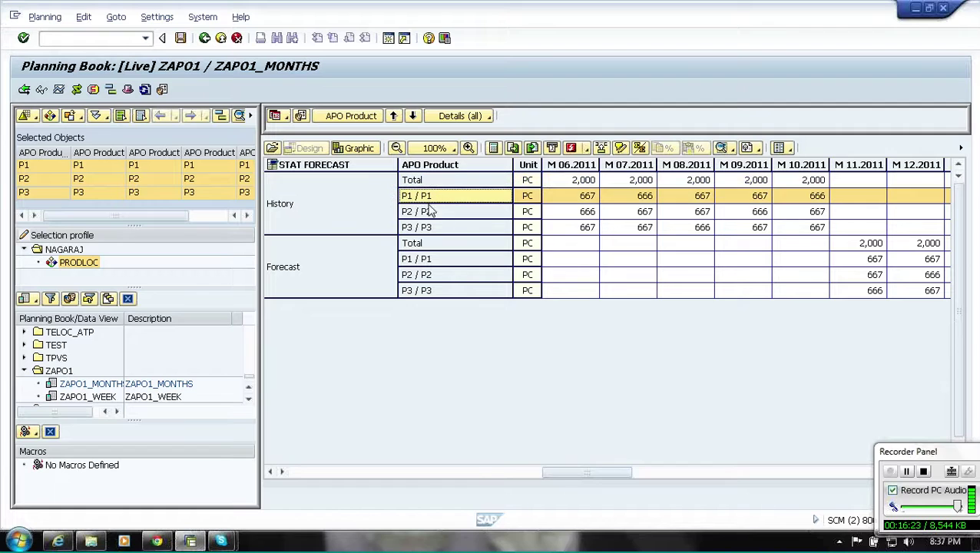
{"action": "left_click", "coordinate": [432, 212]}
{"action": "left_click", "coordinate": [429, 228]}
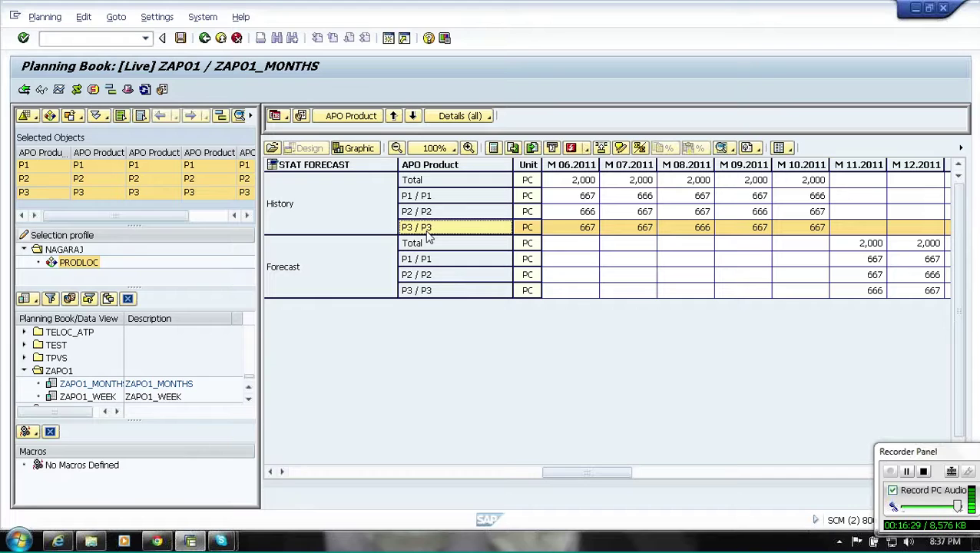
{"action": "left_click", "coordinate": [490, 119]}
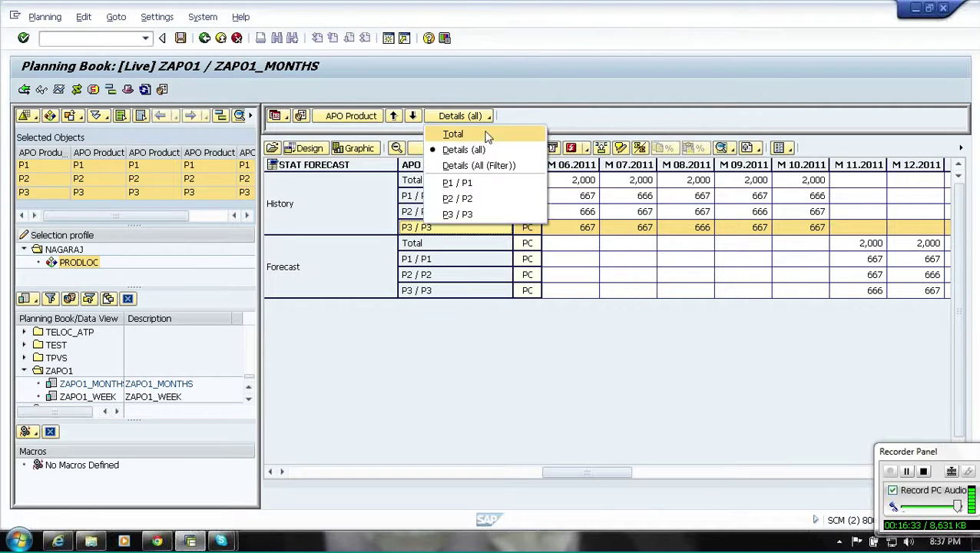
Step: Show only product P1's rows and untick Graphic to hide the chart
{"action": "left_click", "coordinate": [471, 185]}
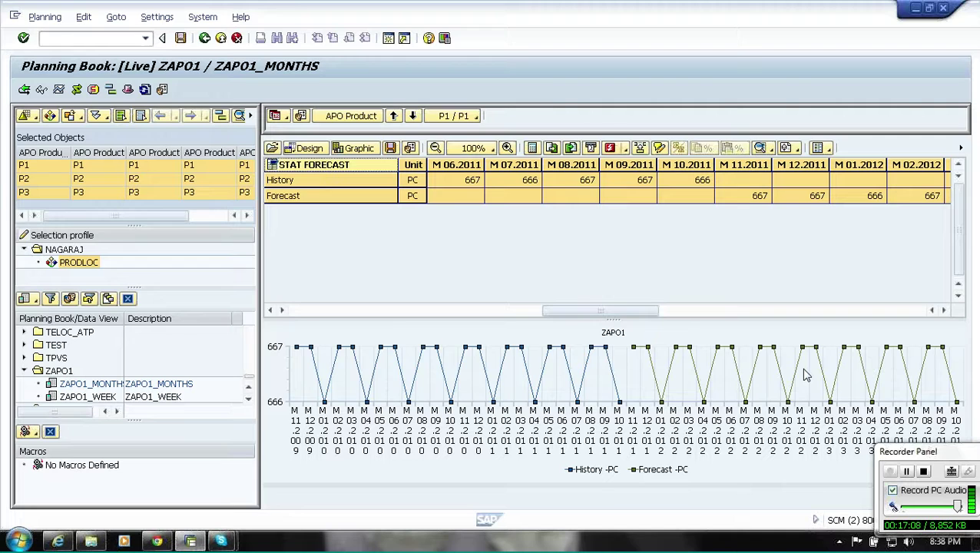
{"action": "right_click", "coordinate": [335, 170]}
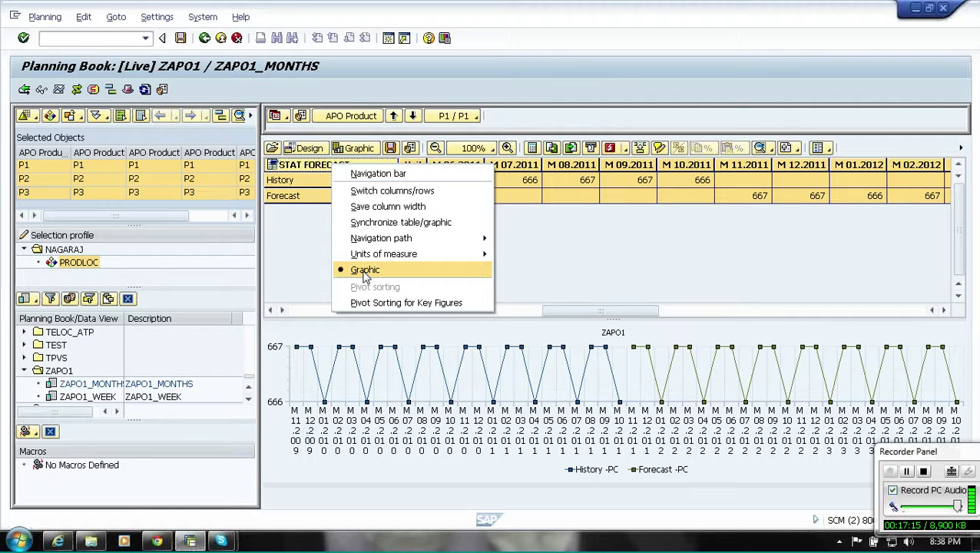
{"action": "left_click", "coordinate": [365, 271]}
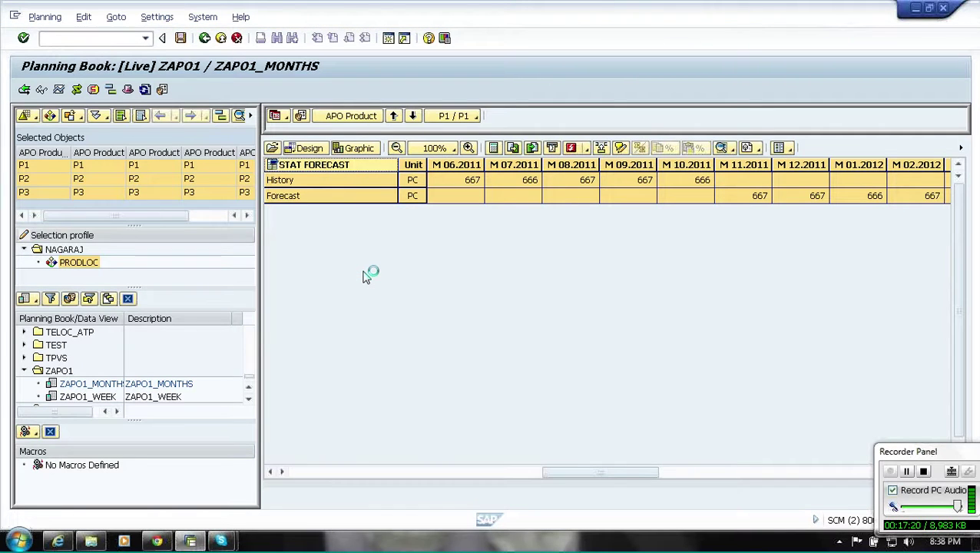
Step: Start changing the grid's unit via Units of measure > Set
{"action": "right_click", "coordinate": [332, 171]}
{"action": "mouse_move", "coordinate": [386, 252]}
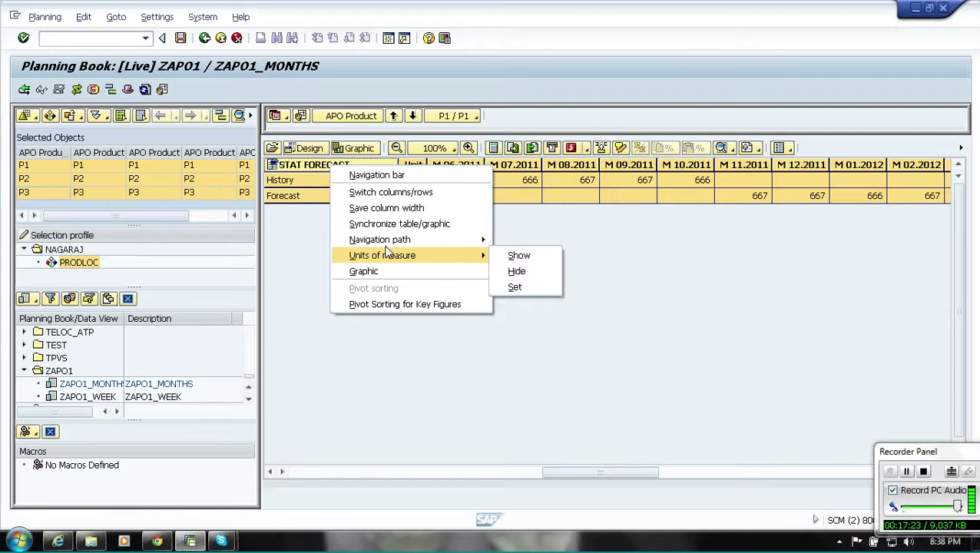
{"action": "left_click", "coordinate": [516, 287]}
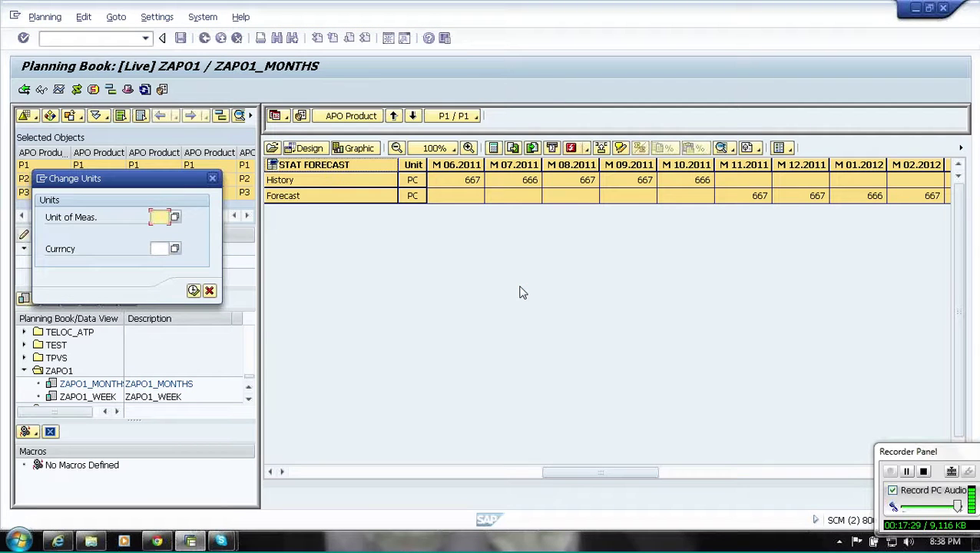
Step: Try switching the unit of measure to kg, which fails since PC cannot convert
{"action": "type", "text": "kg"}
{"action": "left_click", "coordinate": [194, 291]}
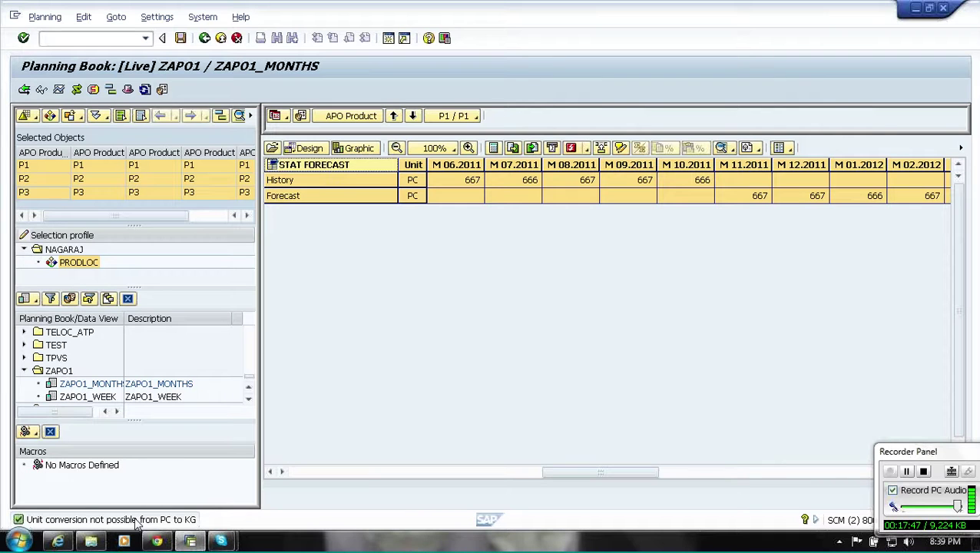
Step: Display all key figures for P1 in the planning grid
{"action": "left_click", "coordinate": [731, 149]}
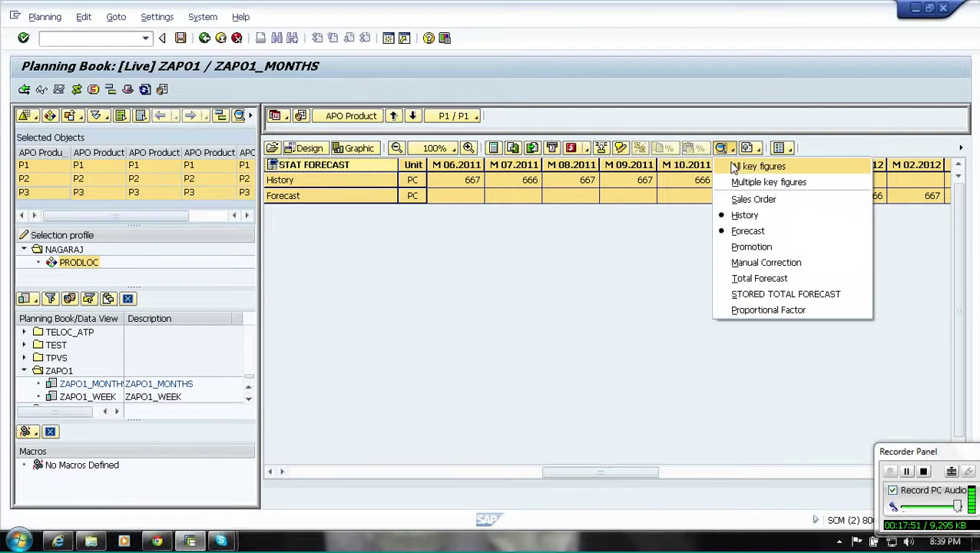
{"action": "left_click", "coordinate": [733, 167]}
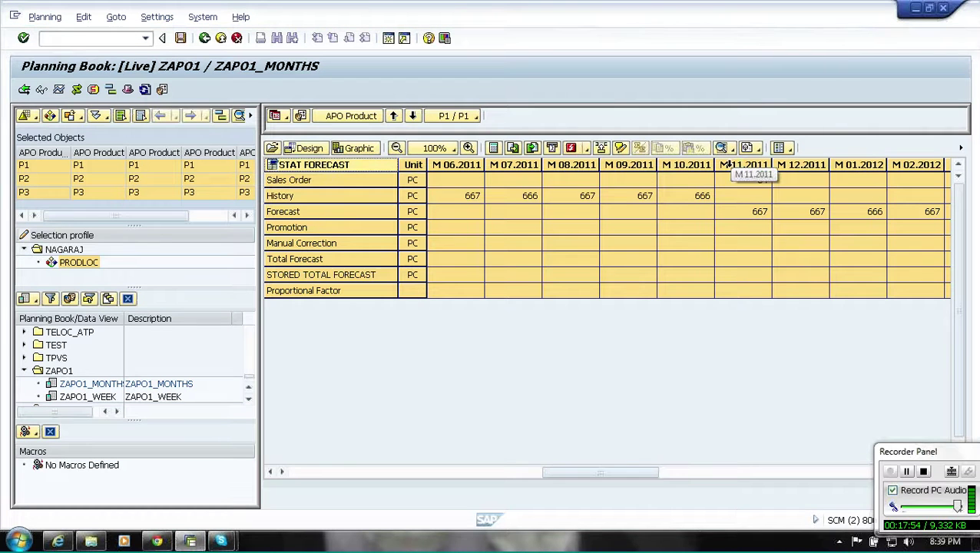
{"action": "left_click", "coordinate": [680, 258]}
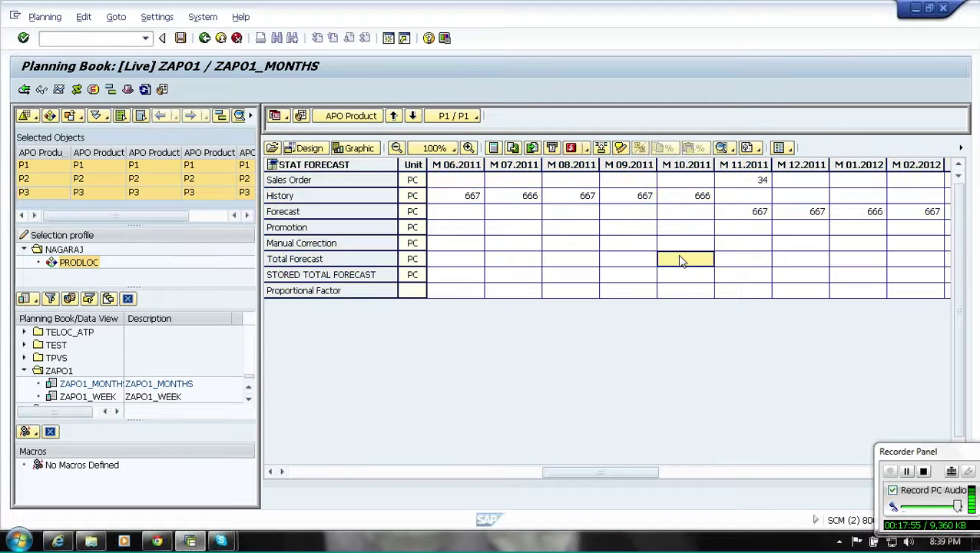
Step: Enter 900 as the M 12.2011 Promotion, save, and dismiss the invalid status message
{"action": "left_click", "coordinate": [797, 230]}
{"action": "type", "text": "900"}
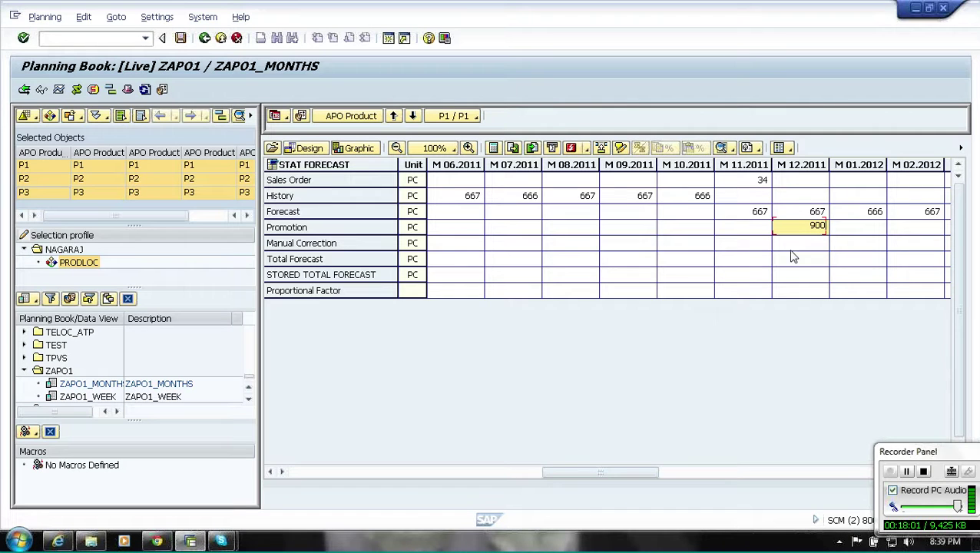
{"action": "key", "text": "Return"}
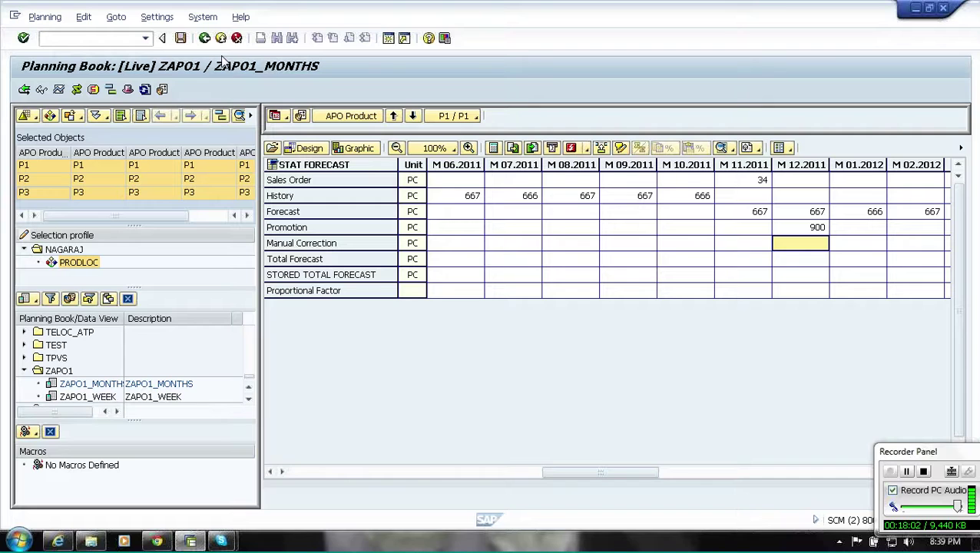
{"action": "left_click", "coordinate": [181, 40]}
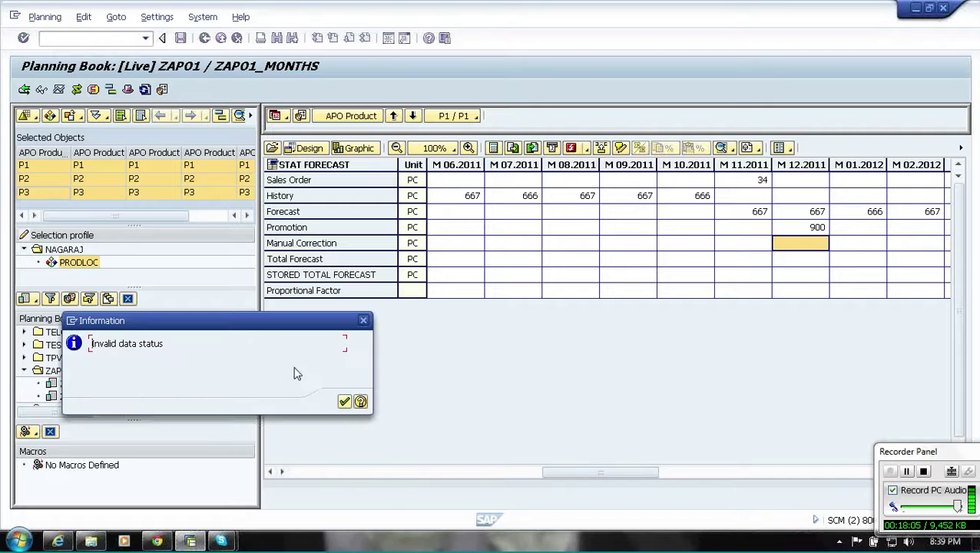
{"action": "left_click", "coordinate": [345, 400]}
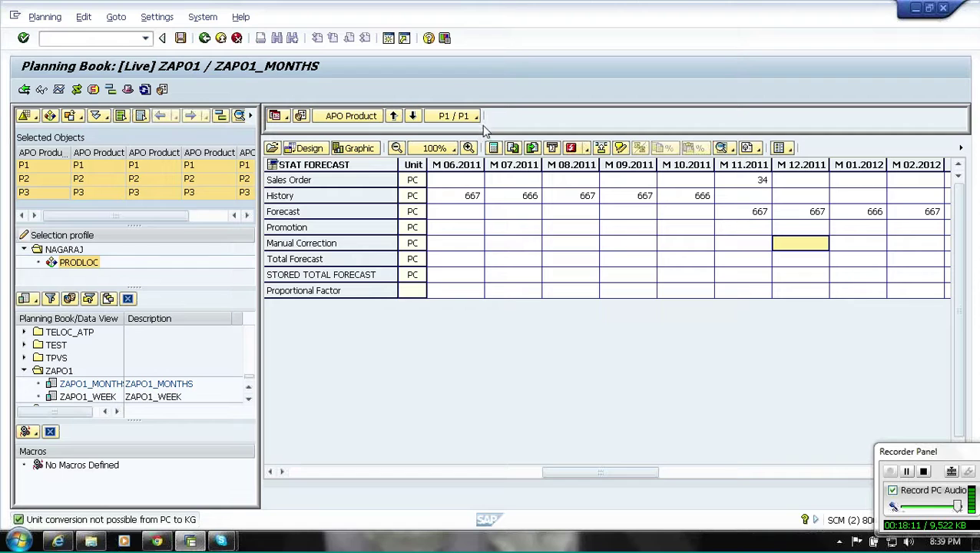
Step: Load P1, enter 999 as the M 05.2012 Promotion value and save it
{"action": "left_click", "coordinate": [228, 168]}
{"action": "double_click", "coordinate": [229, 167]}
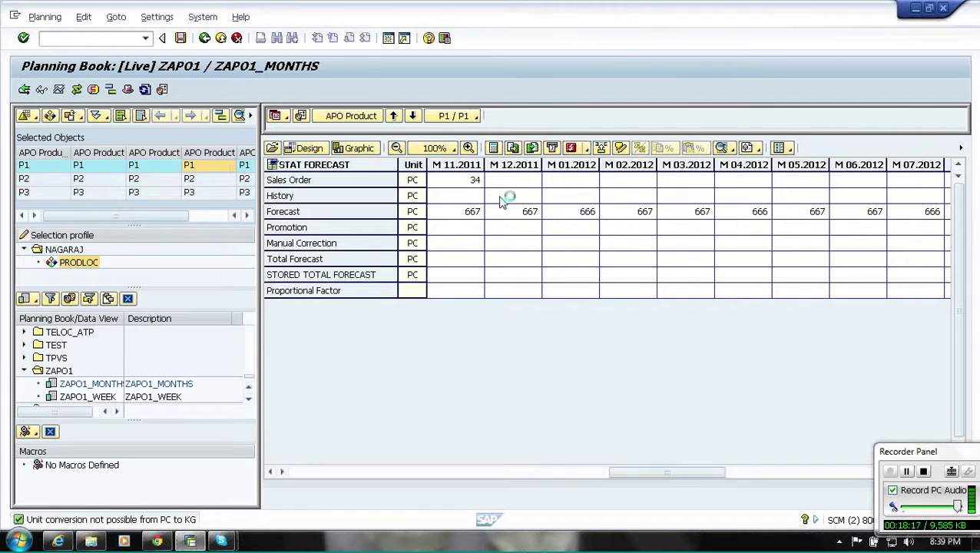
{"action": "left_click", "coordinate": [793, 228]}
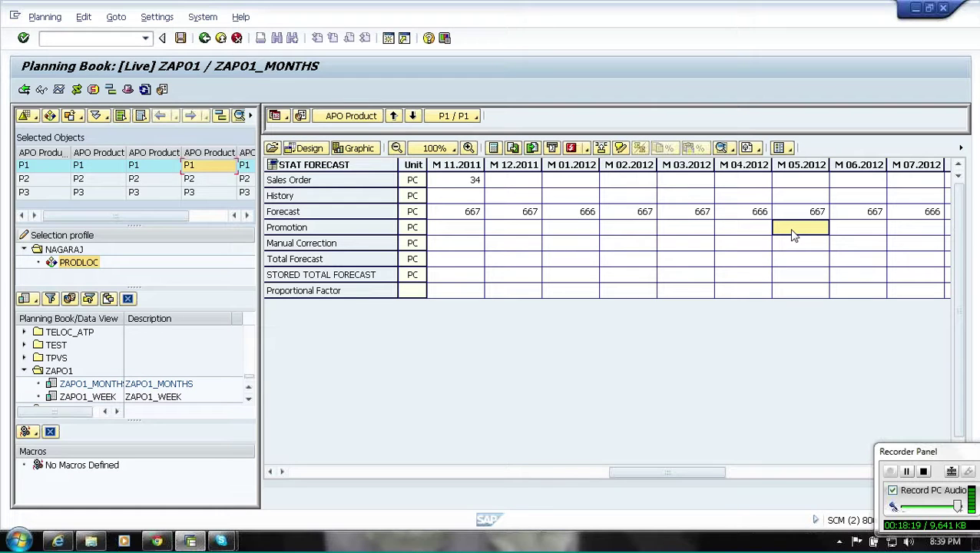
{"action": "type", "text": "999"}
{"action": "key", "text": "Return"}
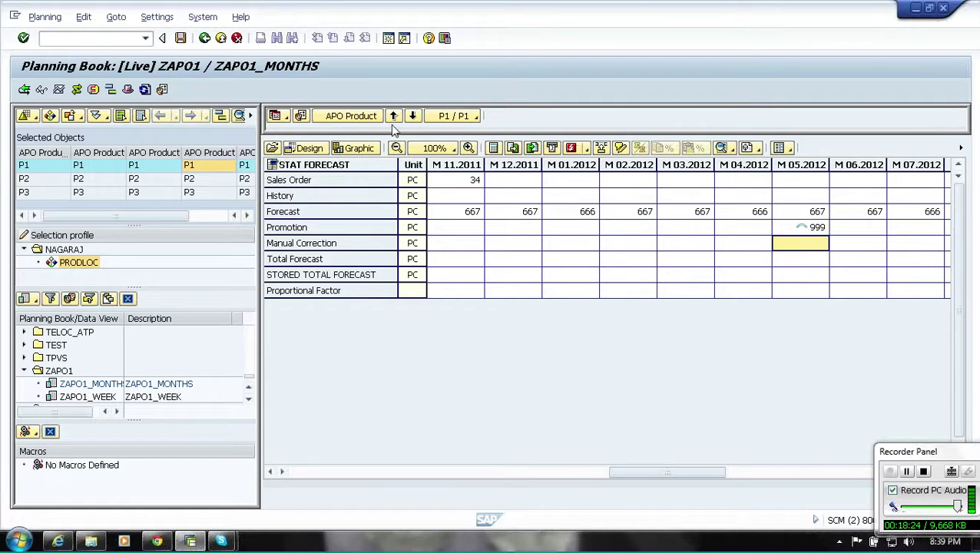
{"action": "left_click", "coordinate": [181, 39]}
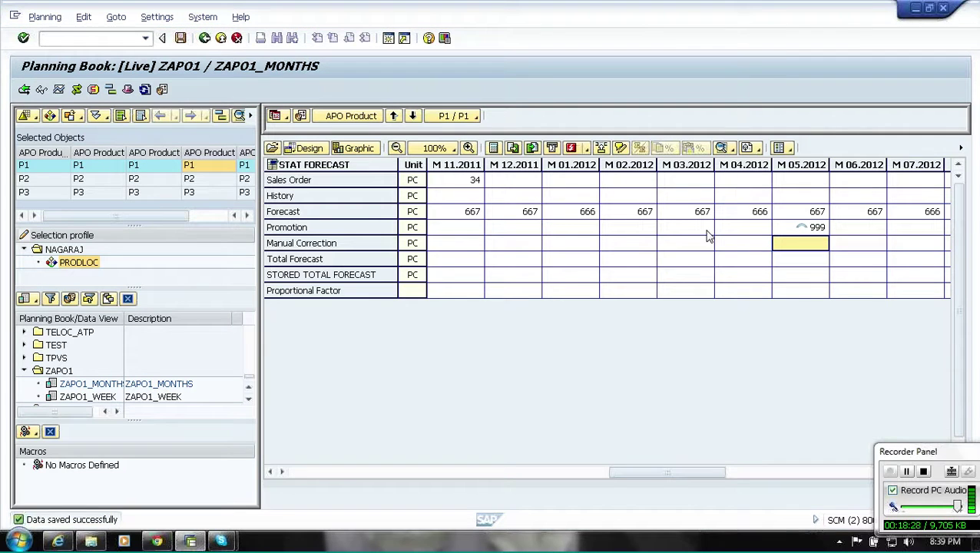
{"action": "left_click", "coordinate": [794, 229]}
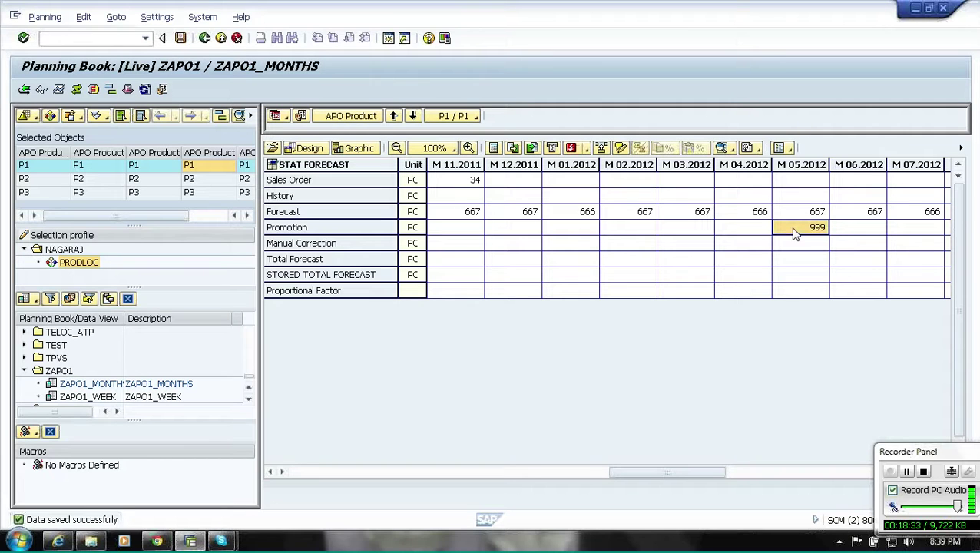
Step: Attach a short text note to the 999 Promotion cell, save it and close the editor
{"action": "right_click", "coordinate": [794, 231]}
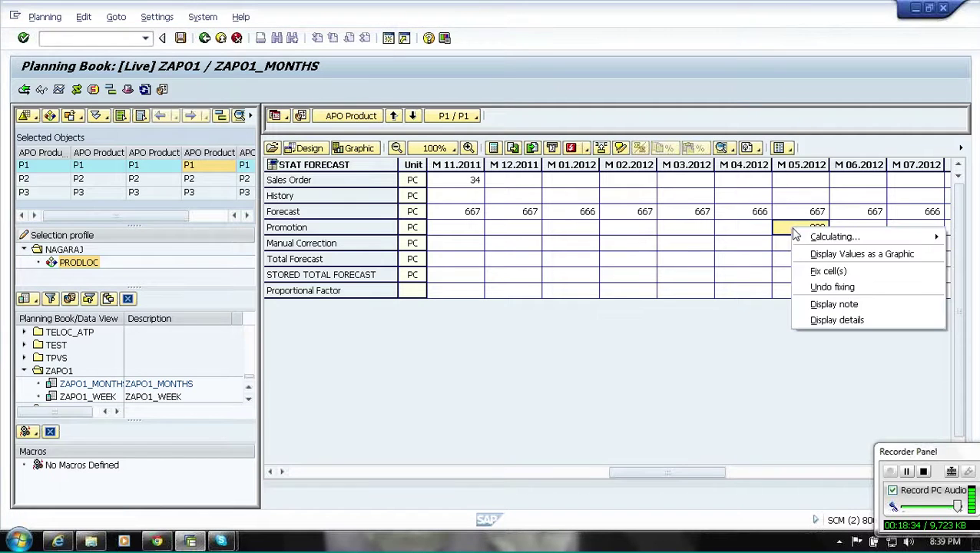
{"action": "left_click", "coordinate": [816, 305]}
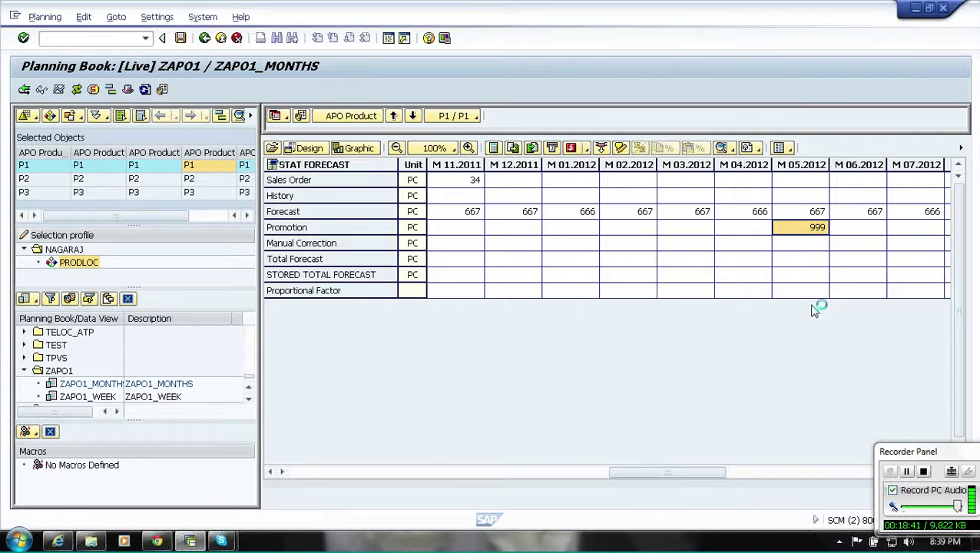
{"action": "left_click", "coordinate": [362, 466]}
{"action": "key", "text": "ctrl+a"}
{"action": "type", "text": "kal"}
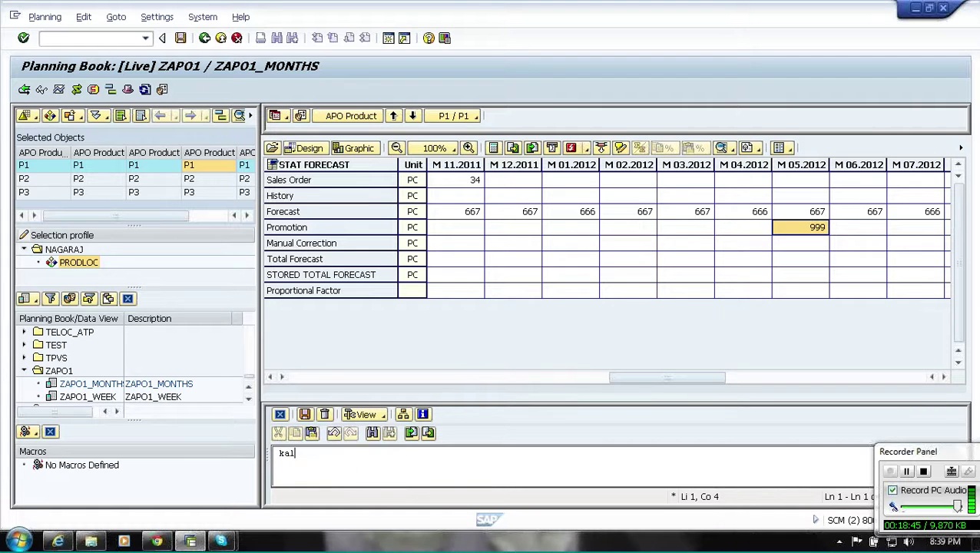
{"action": "type", "text": "yan added"}
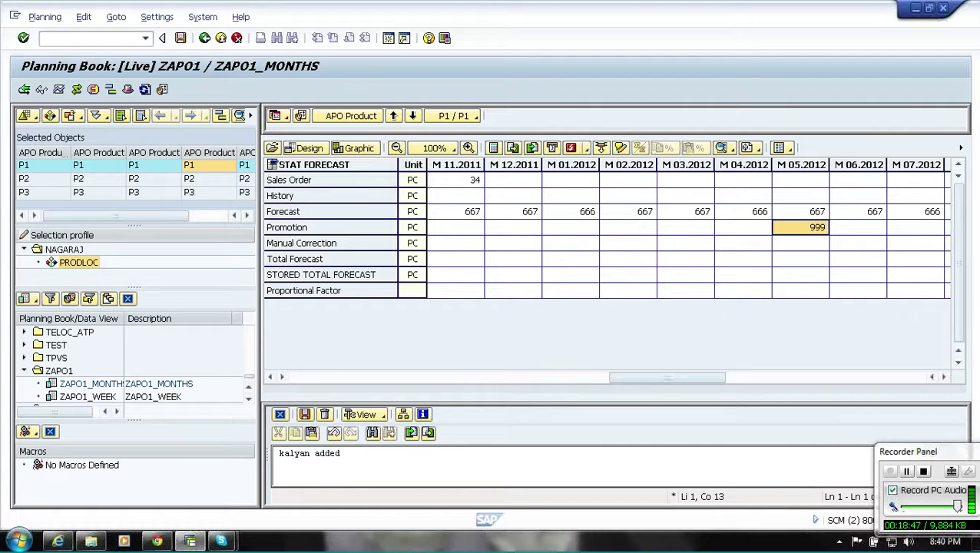
{"action": "left_click", "coordinate": [305, 415]}
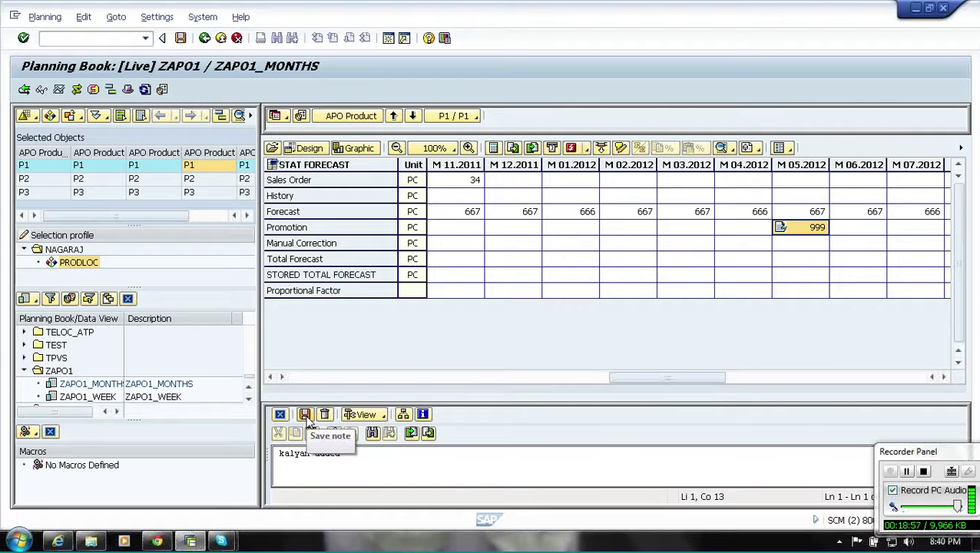
{"action": "left_click", "coordinate": [280, 414]}
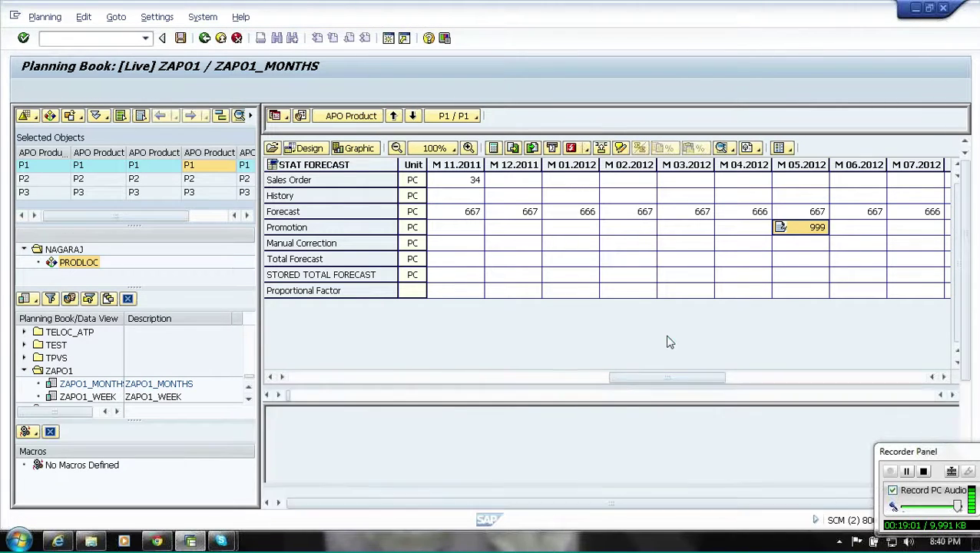
Step: Delete the note on the Promotion 999 cell for M 05.2012 and close the note panel
{"action": "right_click", "coordinate": [801, 235]}
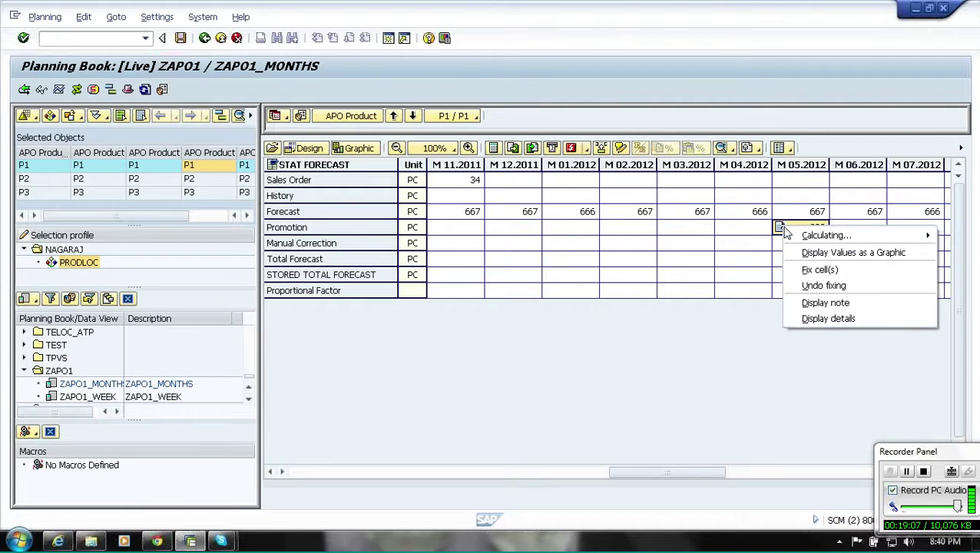
{"action": "left_click", "coordinate": [813, 304]}
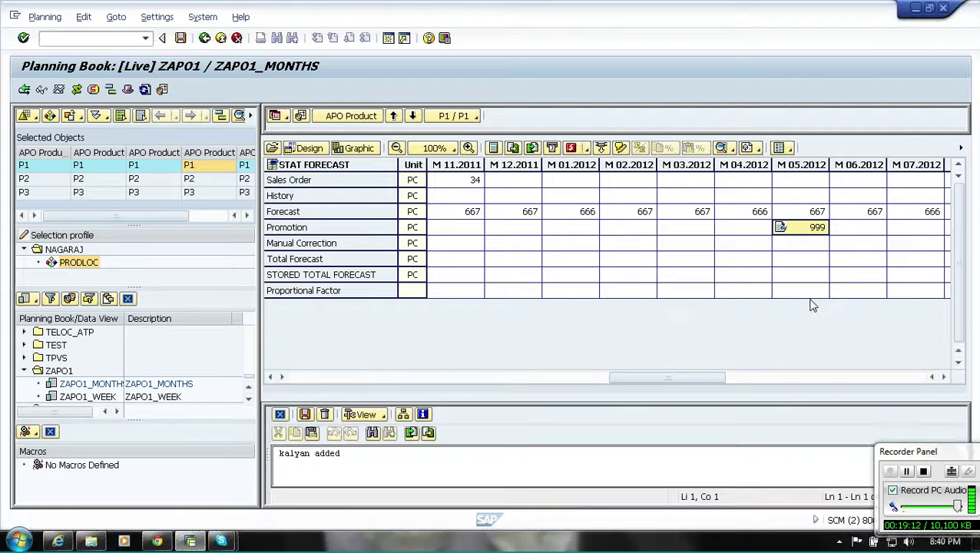
{"action": "left_click", "coordinate": [400, 452]}
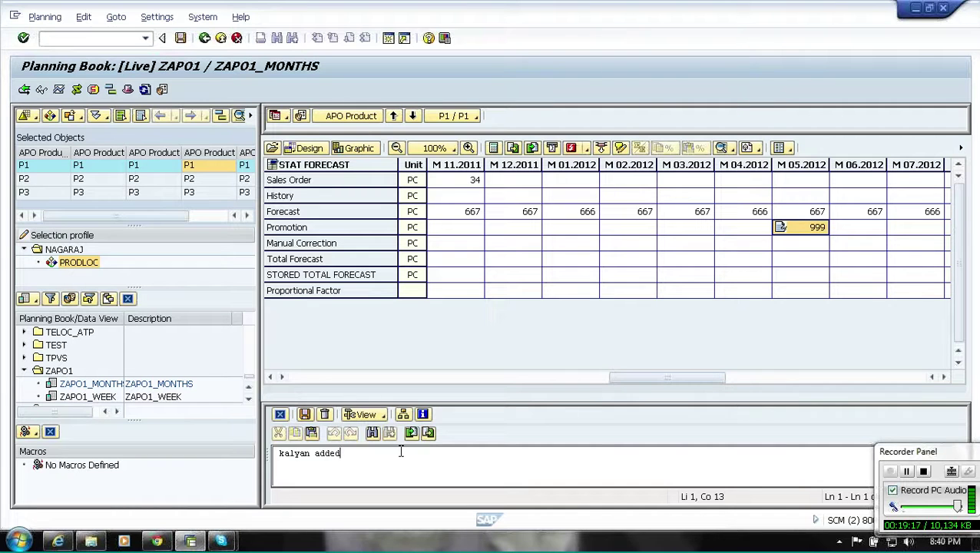
{"action": "left_click", "coordinate": [325, 415]}
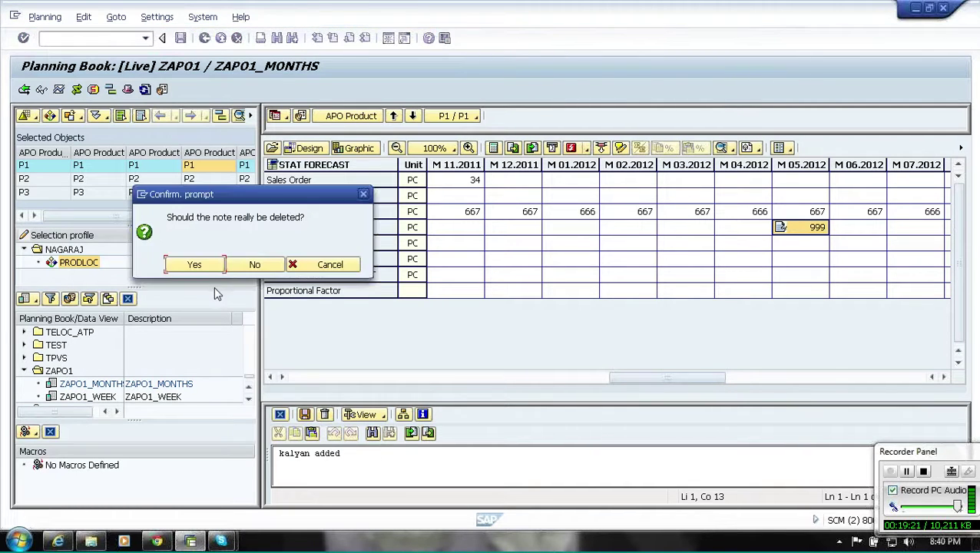
{"action": "left_click", "coordinate": [194, 265]}
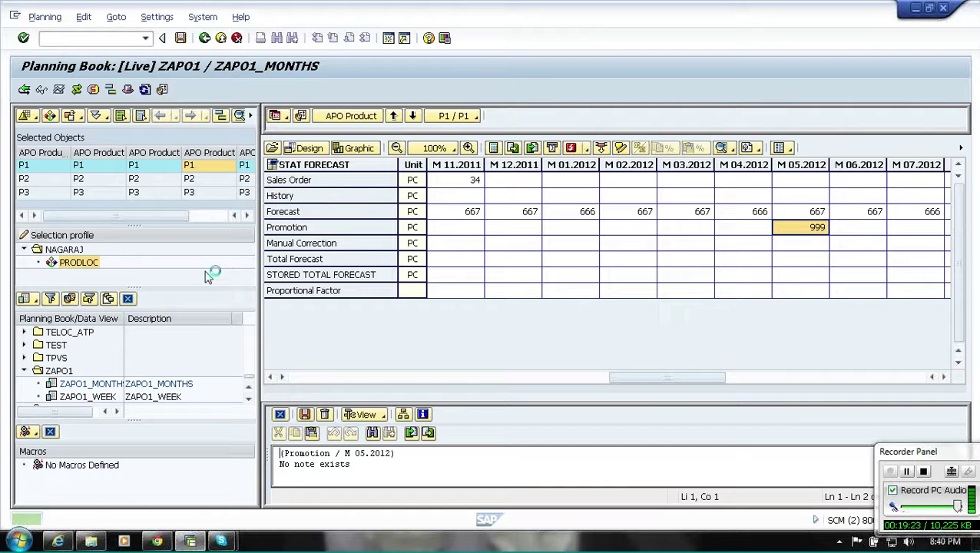
{"action": "left_click", "coordinate": [305, 414]}
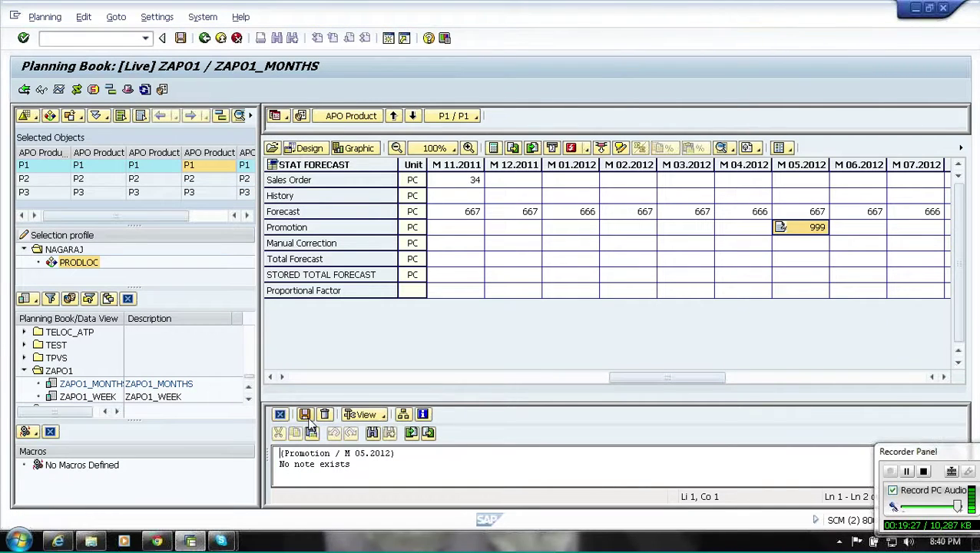
{"action": "left_click", "coordinate": [325, 416]}
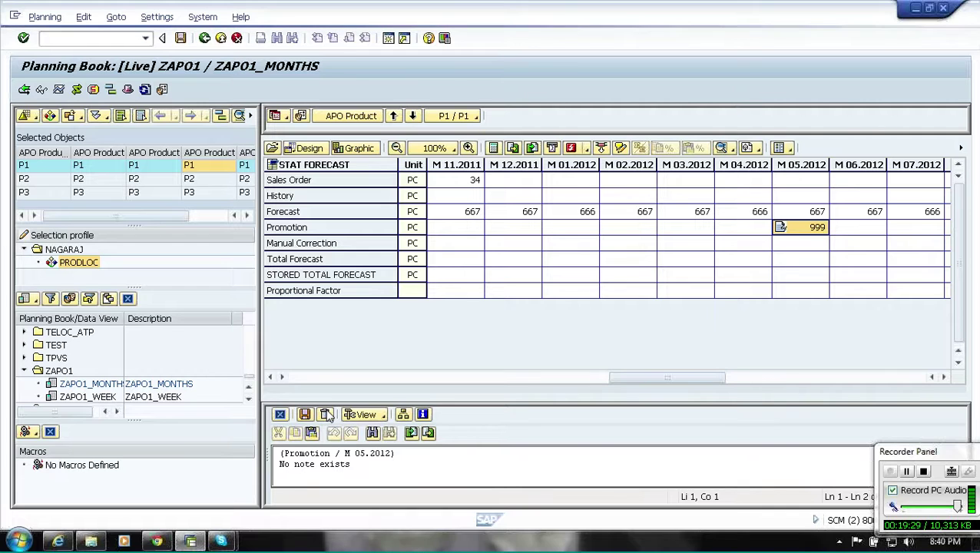
{"action": "left_click", "coordinate": [212, 265]}
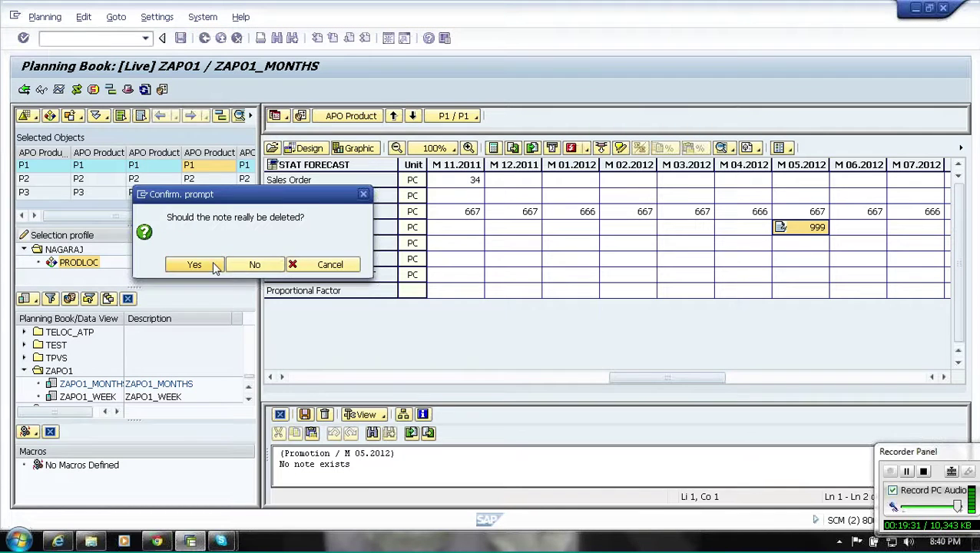
{"action": "left_click", "coordinate": [280, 415]}
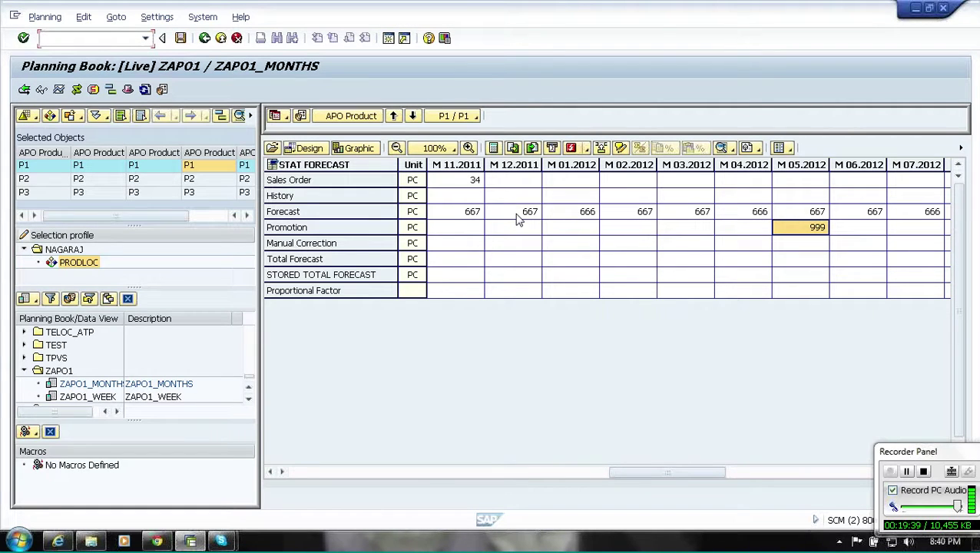
Step: Total the Forecast cells M 12.2011 to M 02.2012 (667, 666, 667), giving 2,000
{"action": "left_click_drag", "start_coordinate": [518, 219], "coordinate": [623, 214]}
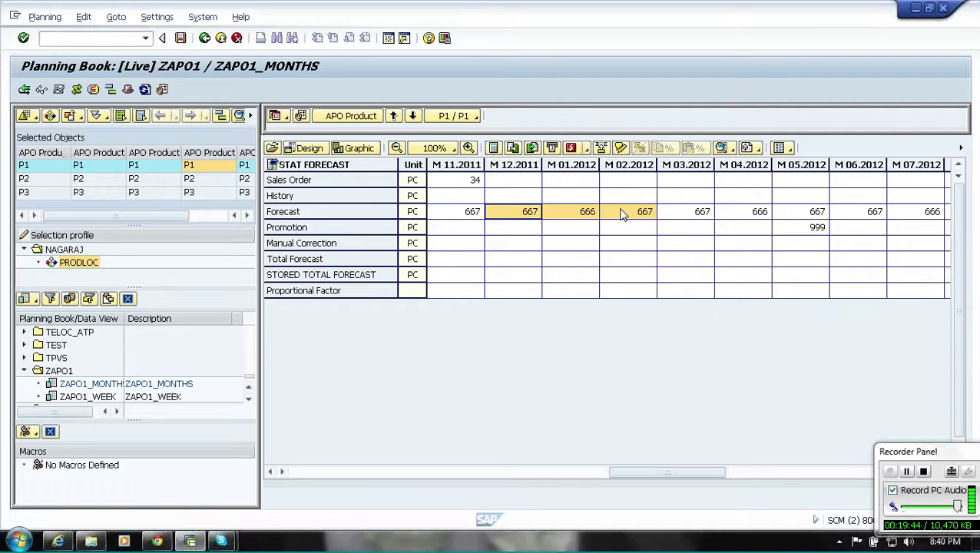
{"action": "right_click", "coordinate": [623, 214]}
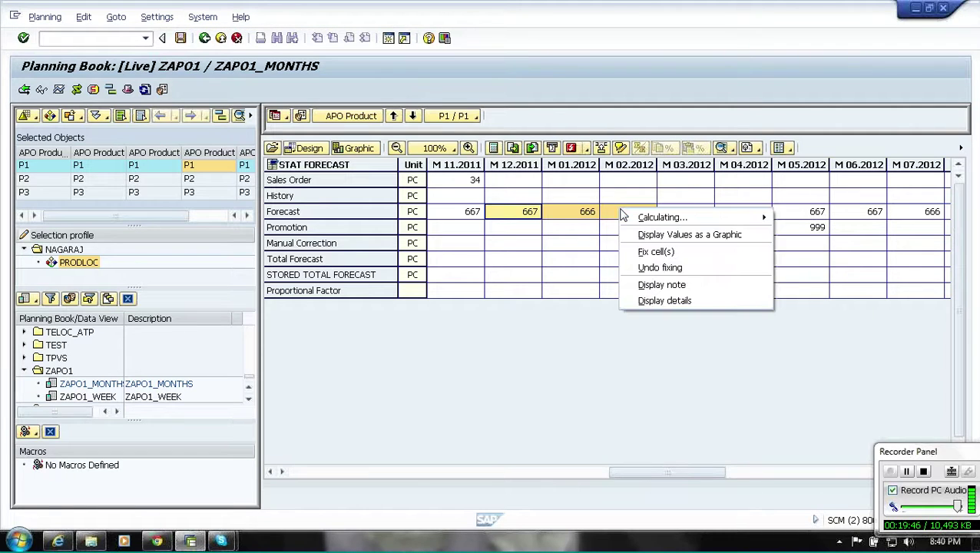
{"action": "mouse_move", "coordinate": [658, 221]}
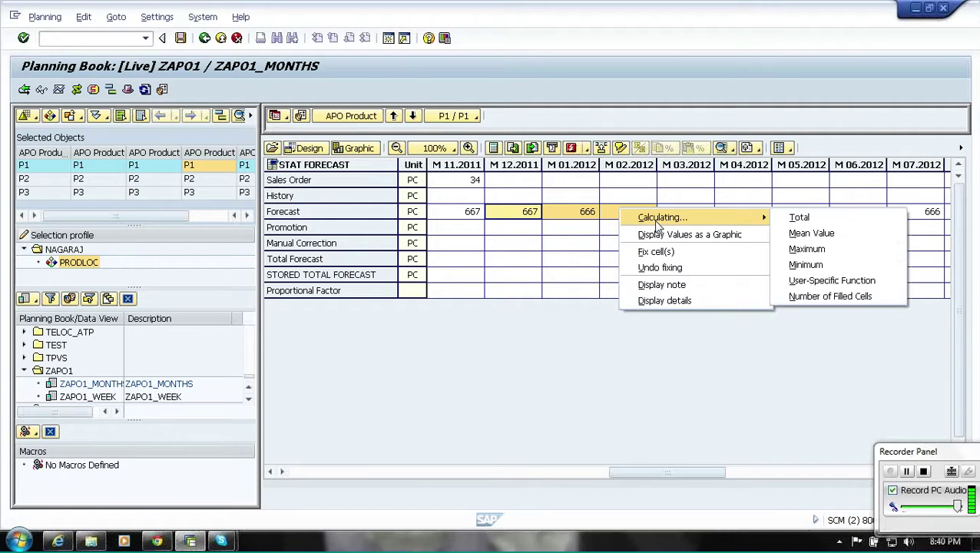
{"action": "left_click", "coordinate": [808, 219]}
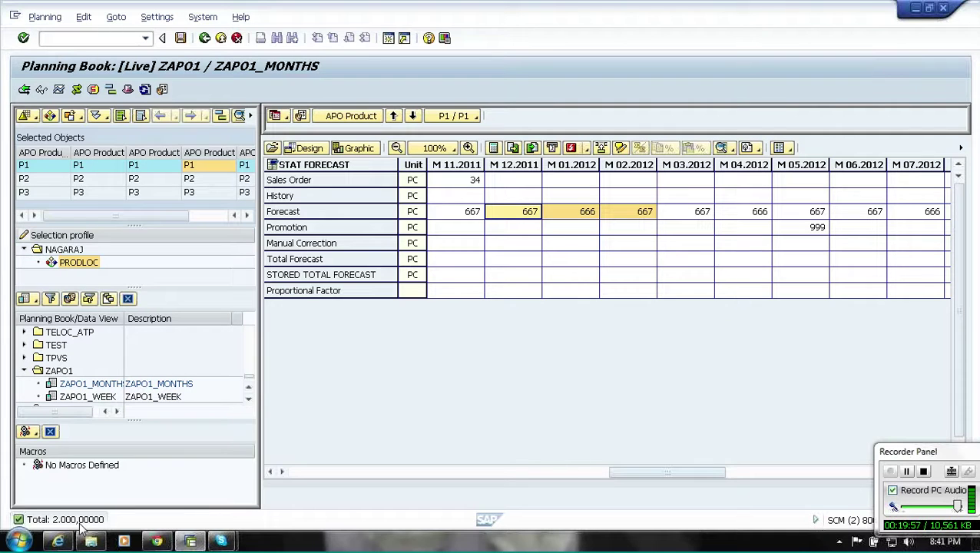
{"action": "right_click", "coordinate": [562, 218]}
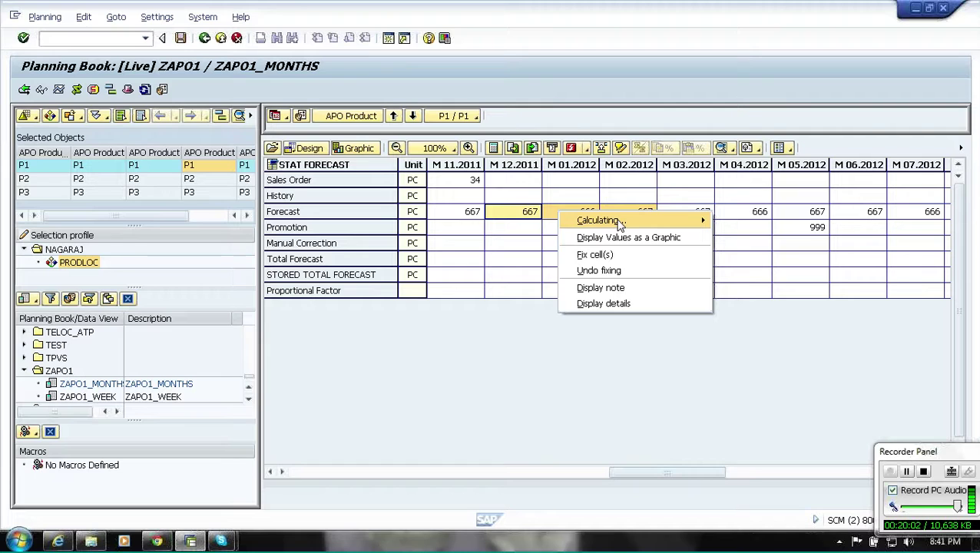
{"action": "left_click", "coordinate": [577, 409]}
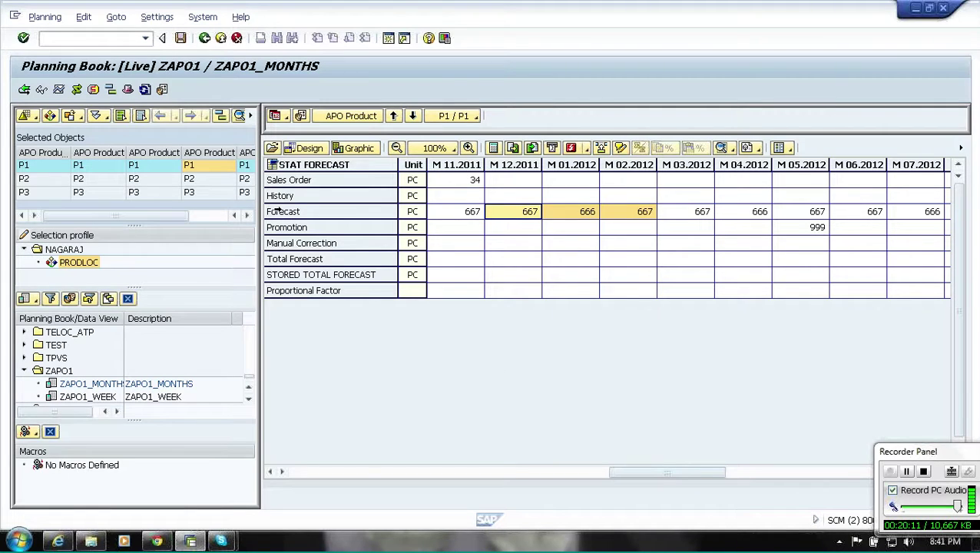
Step: Load planning data for all products P1 to P3 and go to the M 12.2009 History cell
{"action": "left_click", "coordinate": [121, 115]}
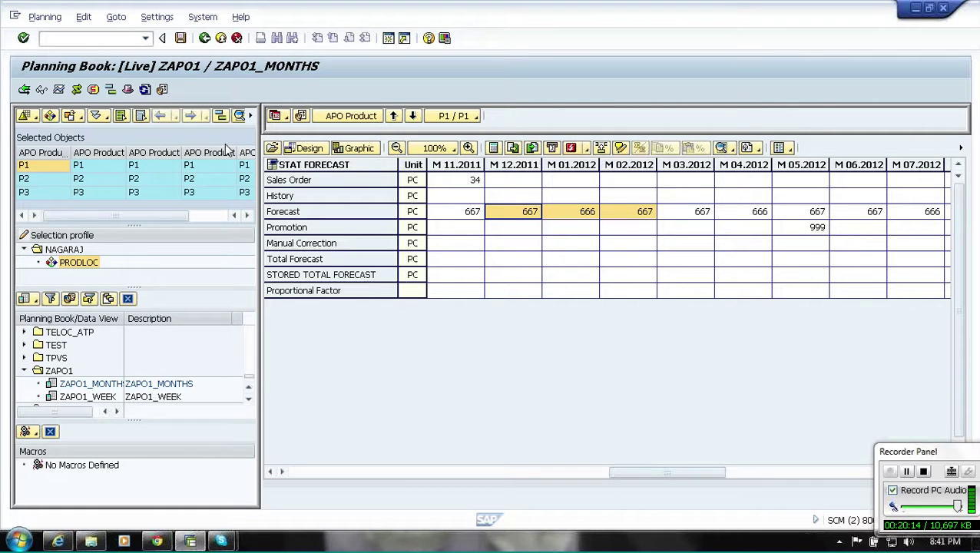
{"action": "left_click", "coordinate": [273, 148]}
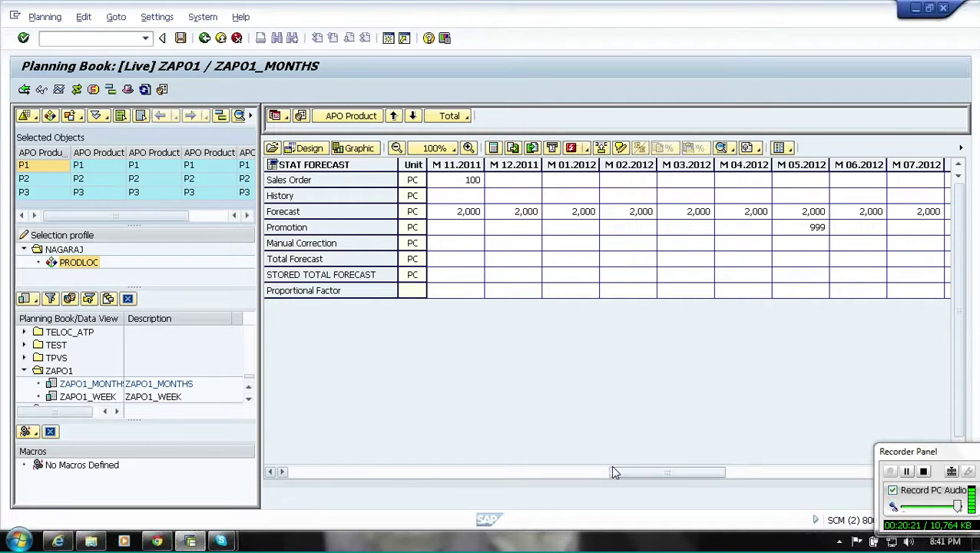
{"action": "left_click_drag", "start_coordinate": [615, 472], "coordinate": [296, 472]}
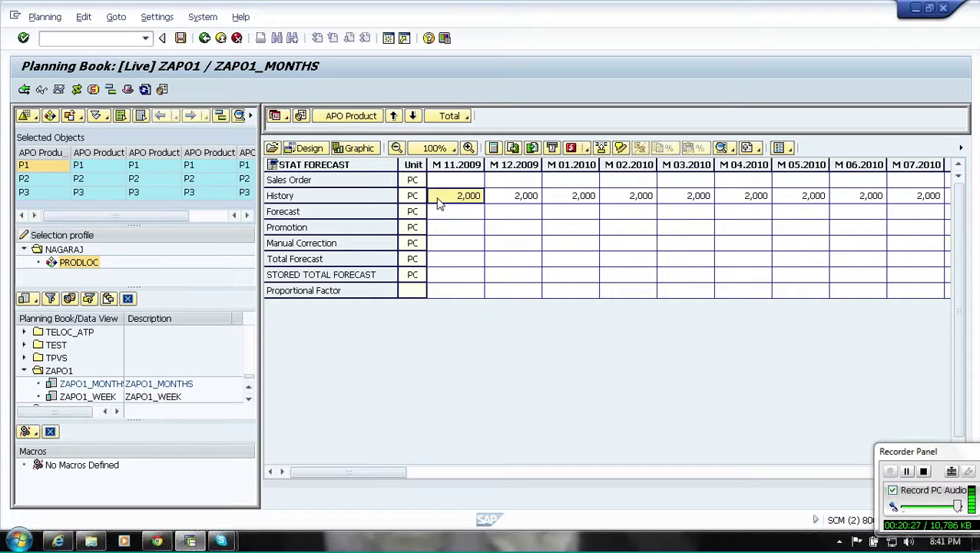
{"action": "key", "text": "Right"}
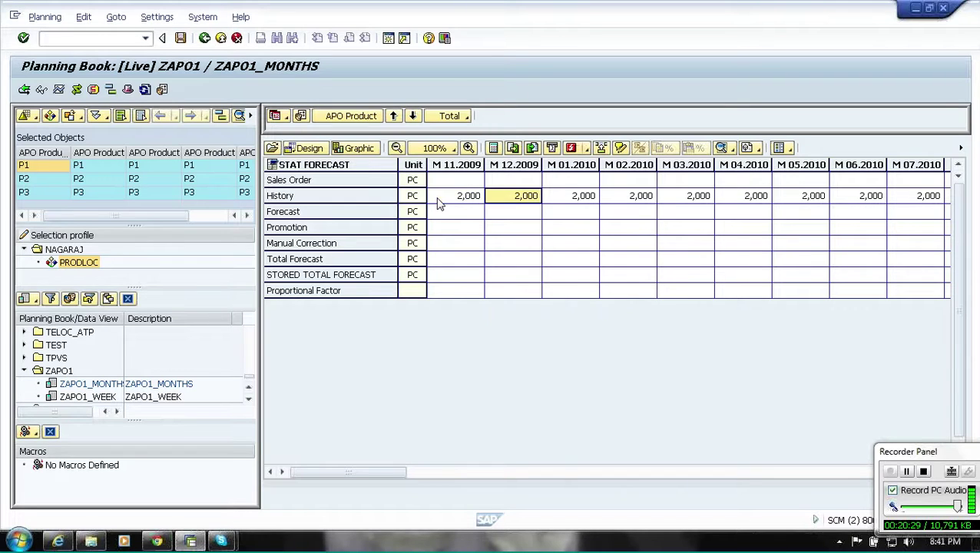
Step: Enter History for M 12.2009 to M 10.2010: 2,150, 2,220, 2,345, 2,456, 2,678, 2,899, 2,932, 3,000, 3,212, 3,234, 3,333
{"action": "type", "text": "2,"}
{"action": "type", "text": "1"}
{"action": "type", "text": "50"}
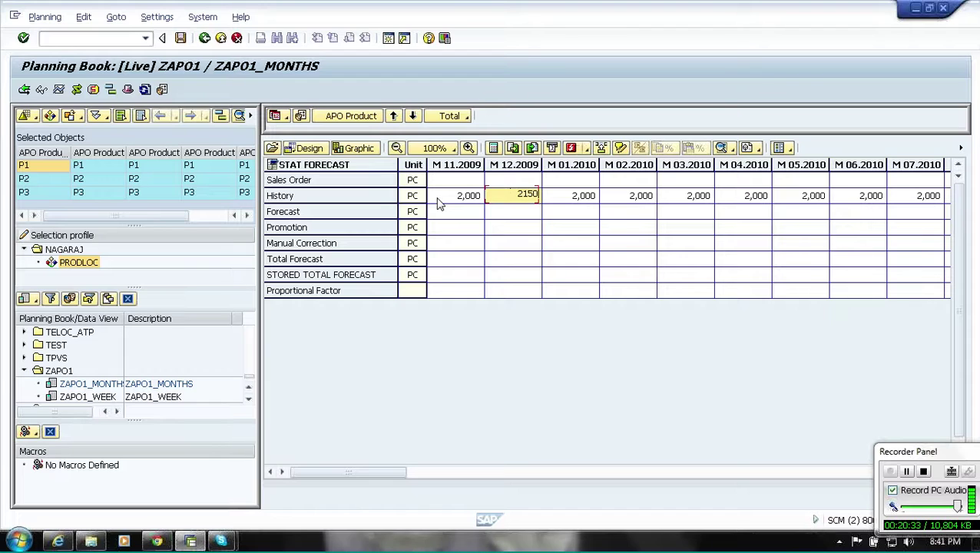
{"action": "key", "text": "Tab"}
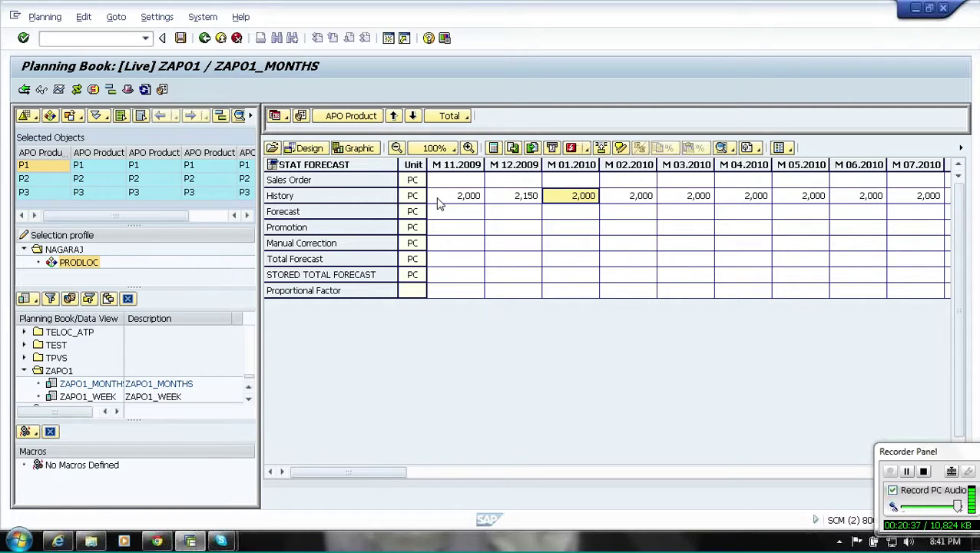
{"action": "type", "text": "2"}
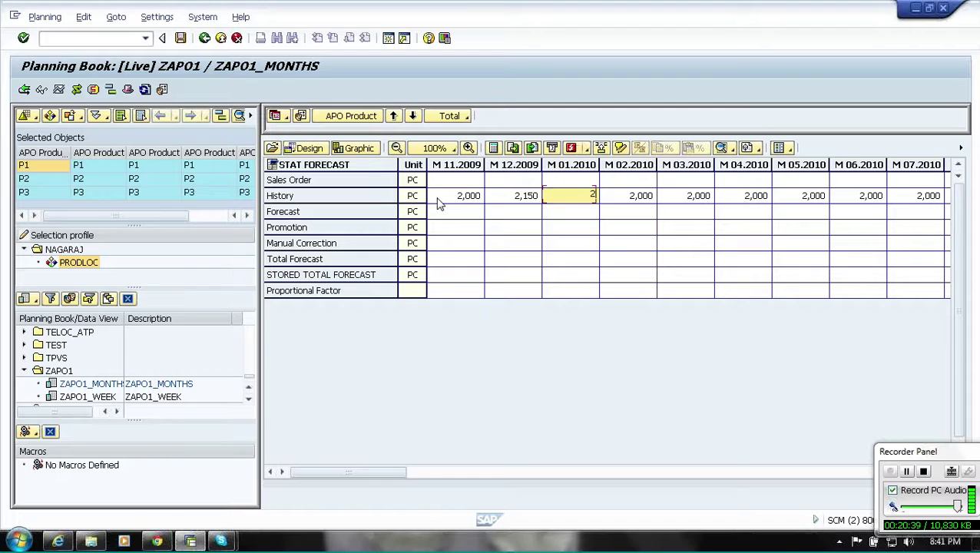
{"action": "type", "text": ",220"}
{"action": "key", "text": "Tab"}
{"action": "type", "text": "2345"}
{"action": "key", "text": "Tab"}
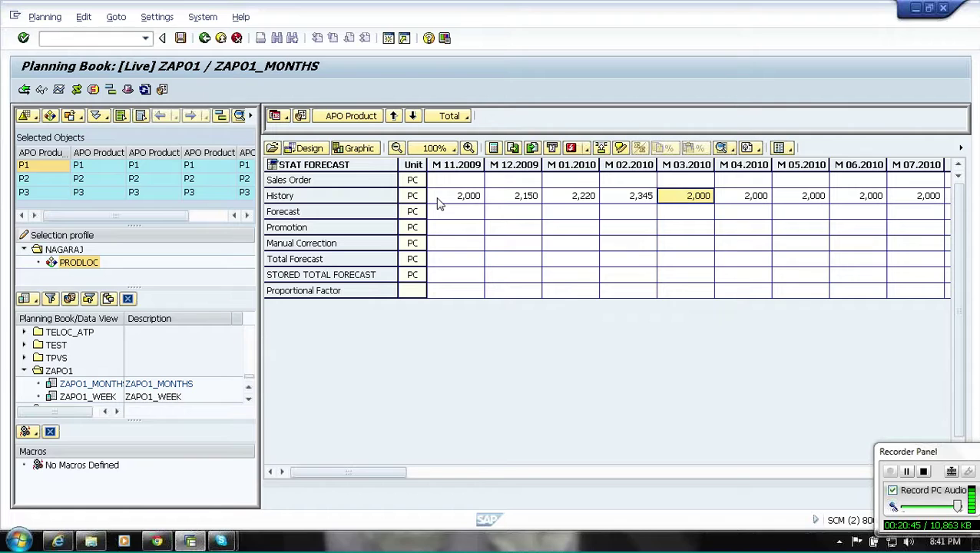
{"action": "type", "text": "2456"}
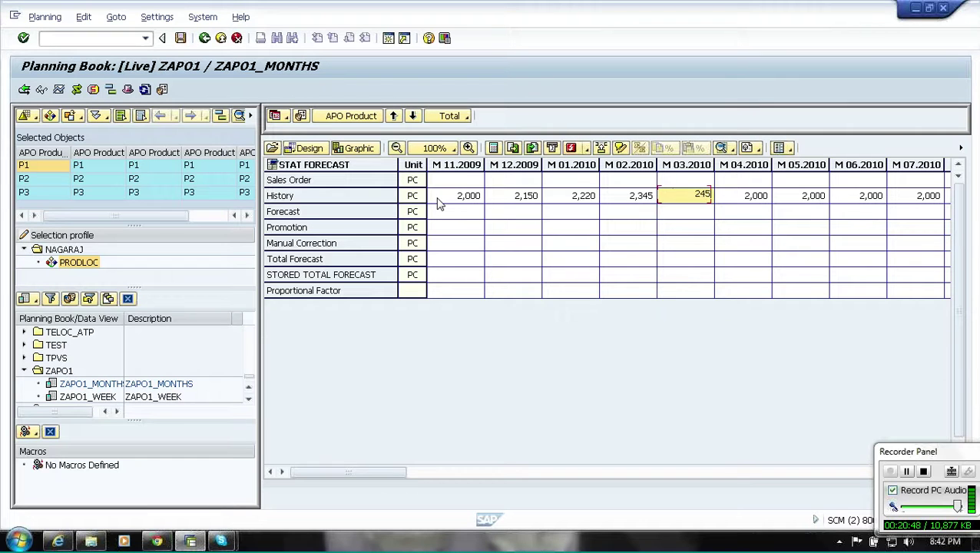
{"action": "key", "text": "Tab"}
{"action": "type", "text": "2,6"}
{"action": "type", "text": "78"}
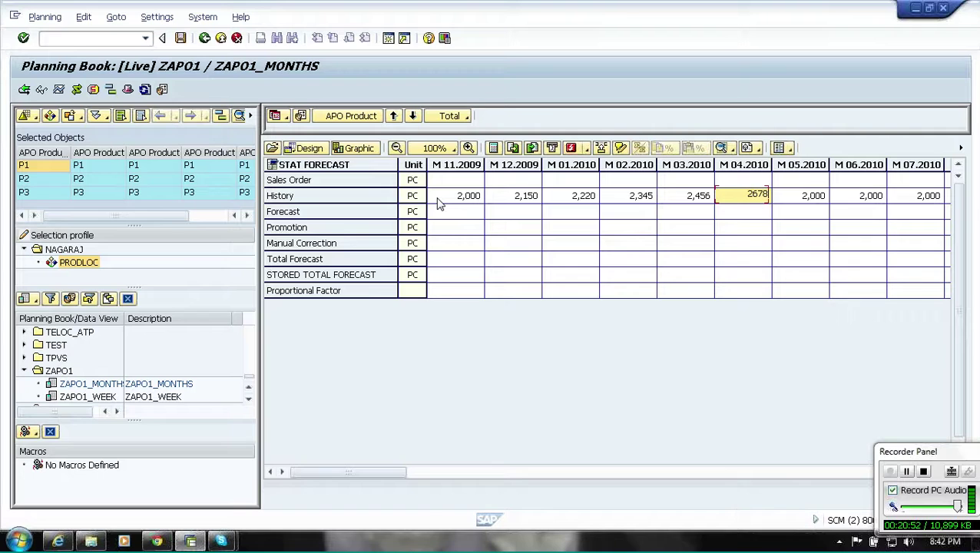
{"action": "key", "text": "Tab"}
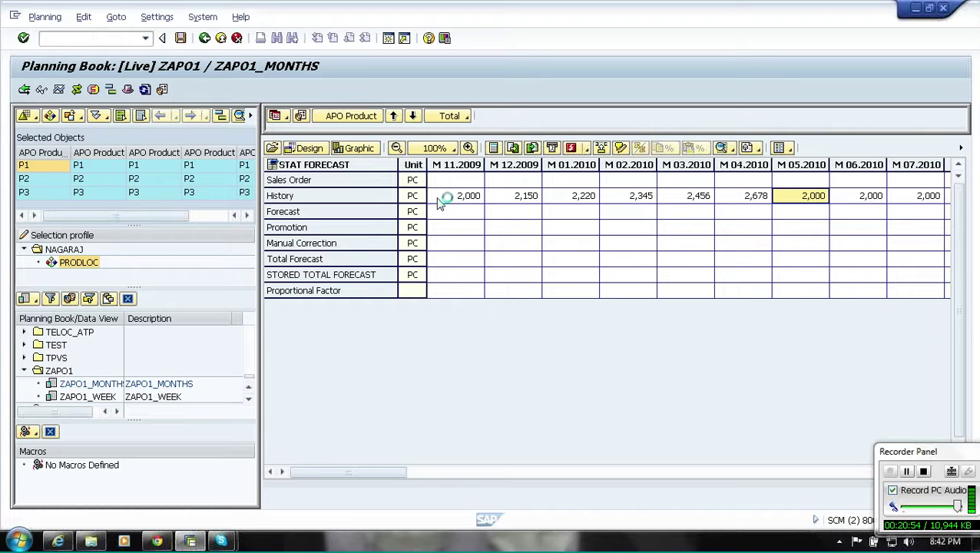
{"action": "type", "text": "2,899"}
{"action": "key", "text": "Tab"}
{"action": "type", "text": "2,932"}
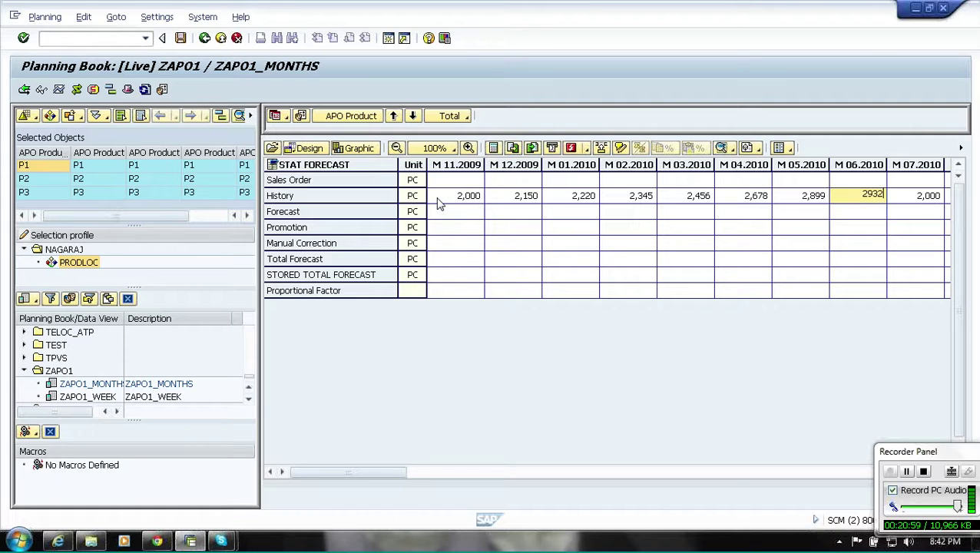
{"action": "key", "text": "Tab"}
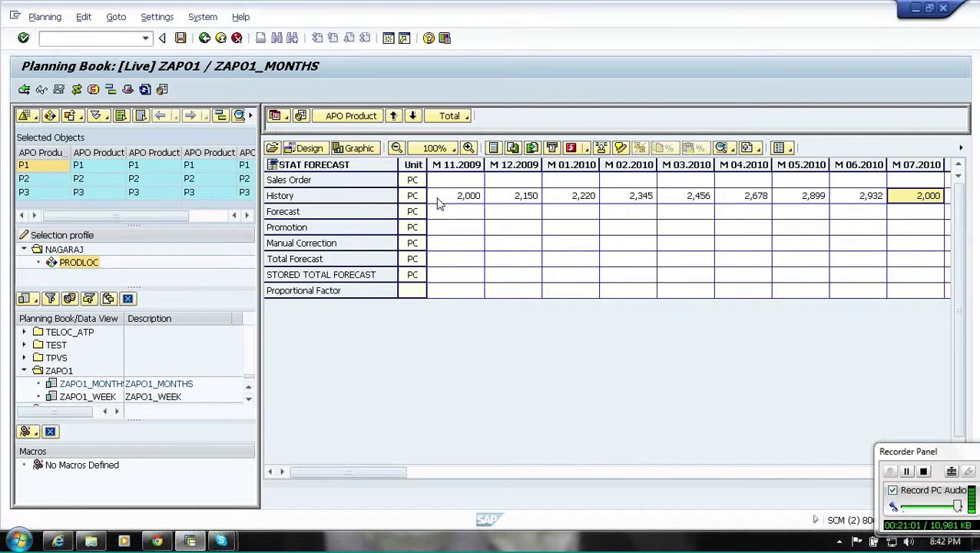
{"action": "type", "text": "3,000"}
{"action": "key", "text": "Tab"}
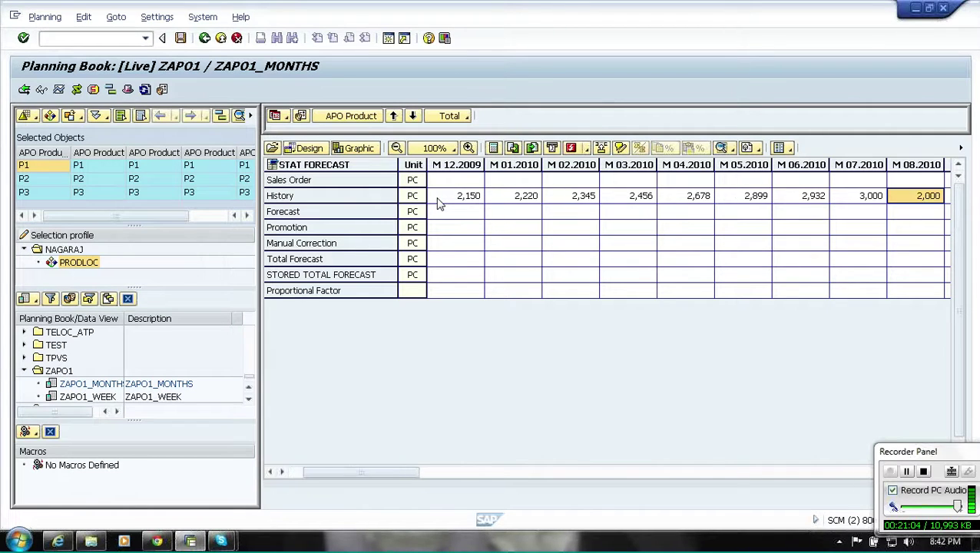
{"action": "type", "text": "3212"}
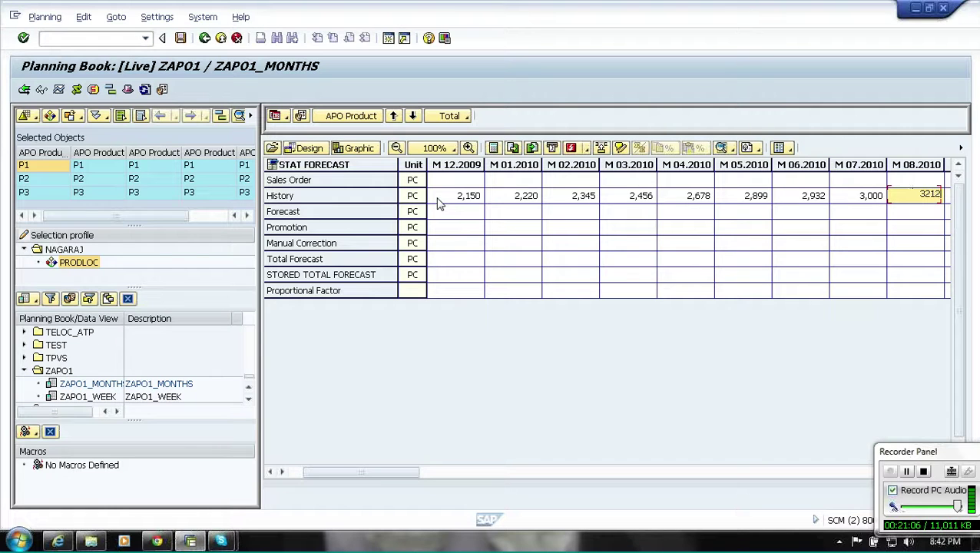
{"action": "key", "text": "Tab"}
{"action": "type", "text": "3,234"}
{"action": "key", "text": "Tab"}
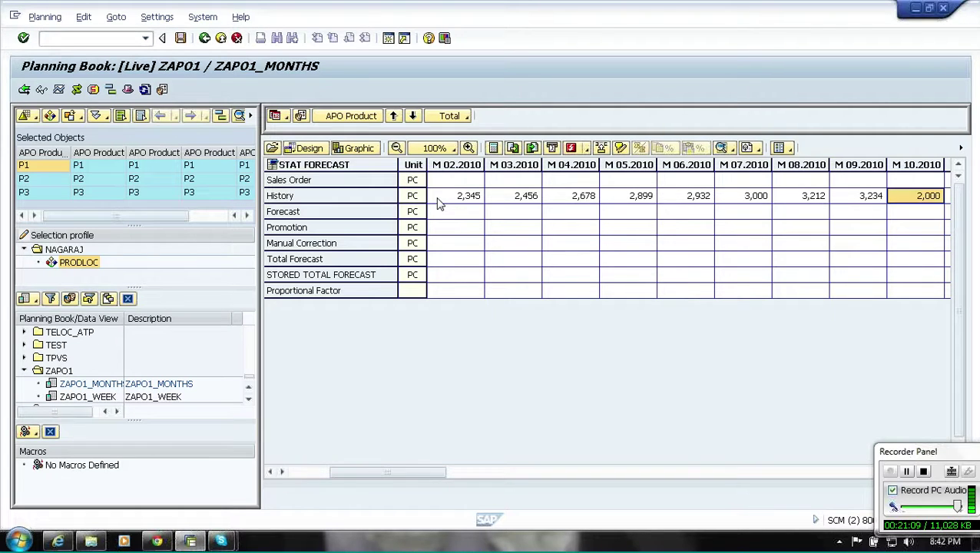
{"action": "type", "text": "3,333"}
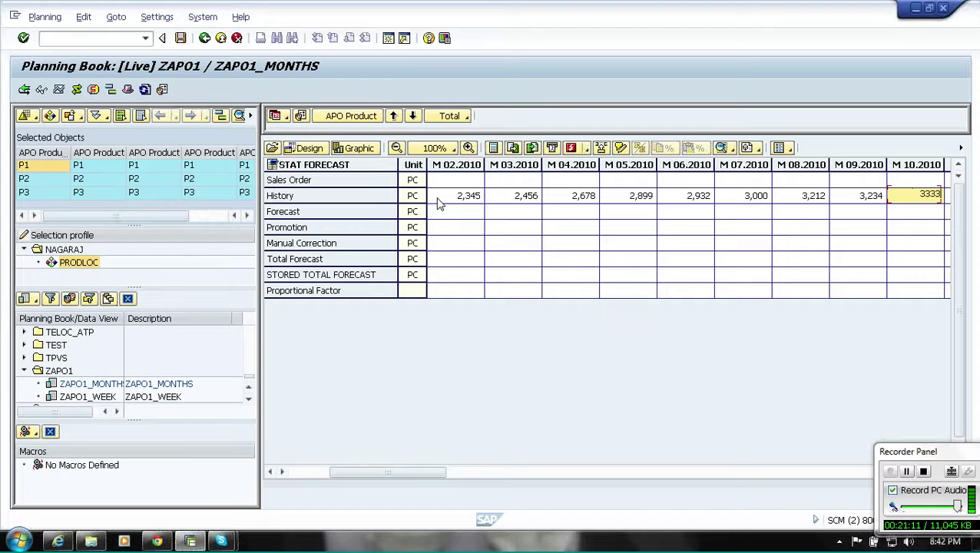
{"action": "key", "text": "Tab"}
Step: Enter History for M 11.2010 to M 10.2011: 3,432, 3,542, 3,645, 3,765, 3,823, 3,978, 4,200, 4,234, 4,345, 4,569, 4,700, 4,800
{"action": "type", "text": "3,432"}
{"action": "key", "text": "Tab"}
{"action": "type", "text": "3542"}
{"action": "key", "text": "Tab"}
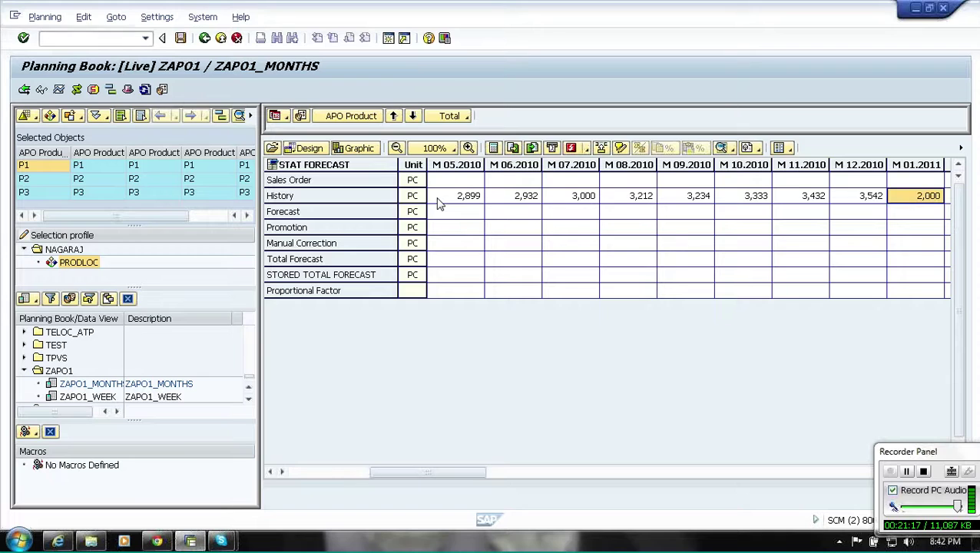
{"action": "type", "text": "3,645"}
{"action": "key", "text": "Tab"}
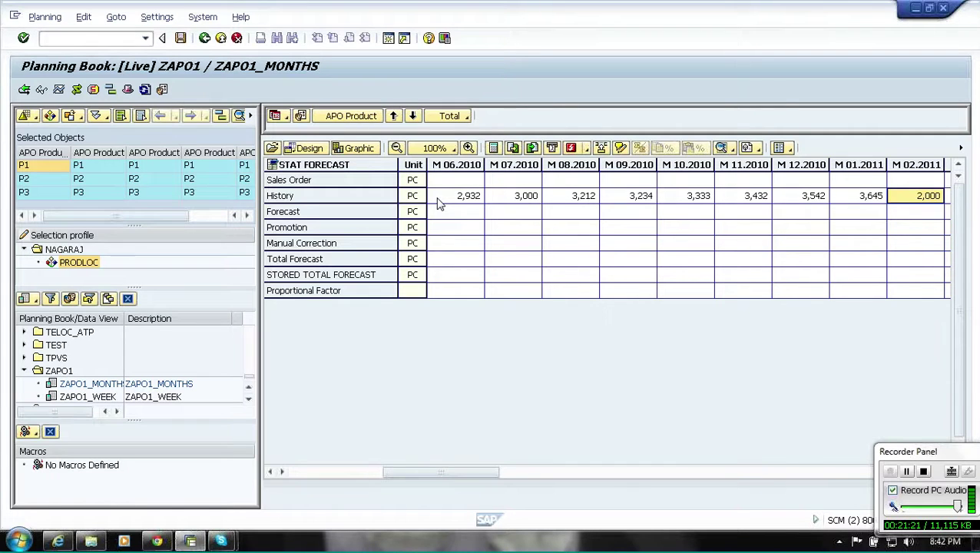
{"action": "type", "text": "3,765"}
{"action": "key", "text": "Tab"}
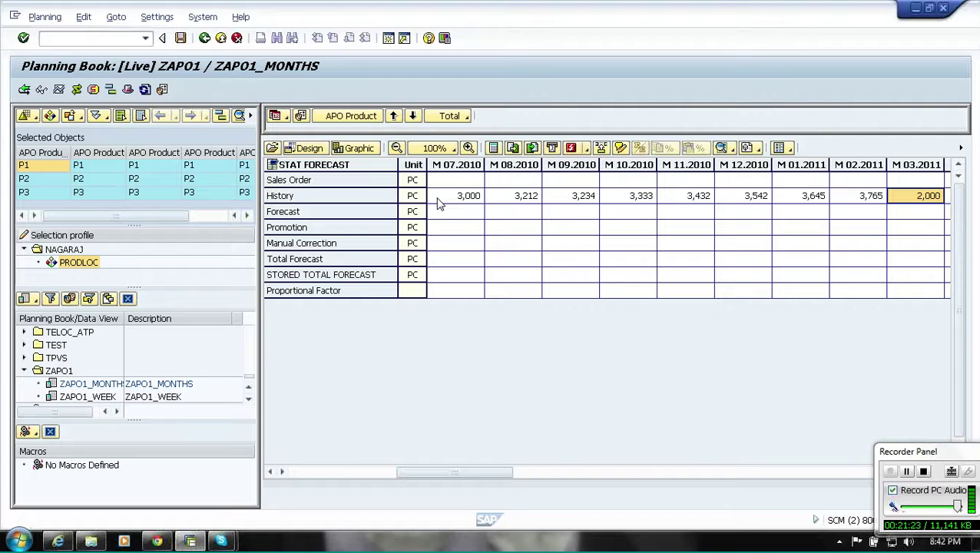
{"action": "type", "text": "3,823"}
{"action": "key", "text": "Tab"}
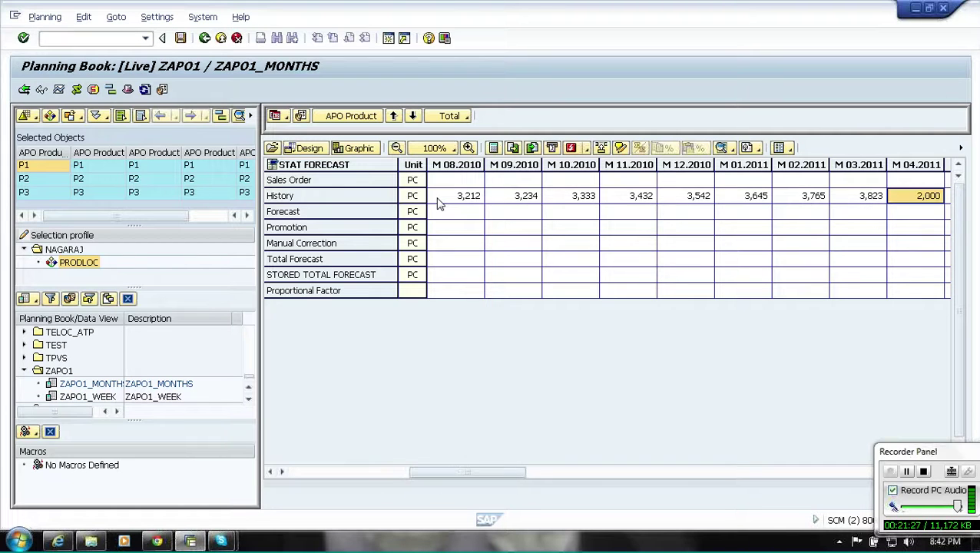
{"action": "type", "text": "3"}
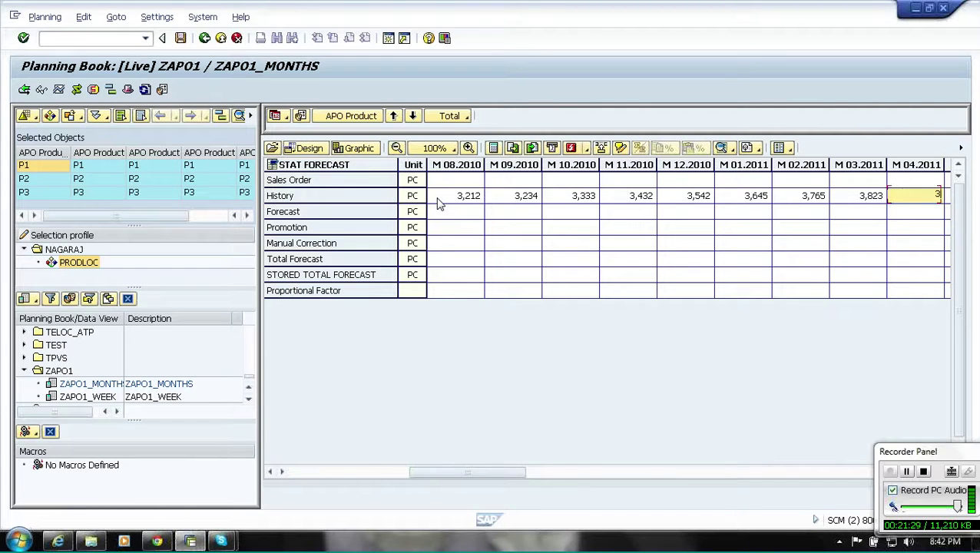
{"action": "type", "text": ",978"}
{"action": "key", "text": "Tab"}
{"action": "type", "text": "4,200"}
{"action": "key", "text": "Tab"}
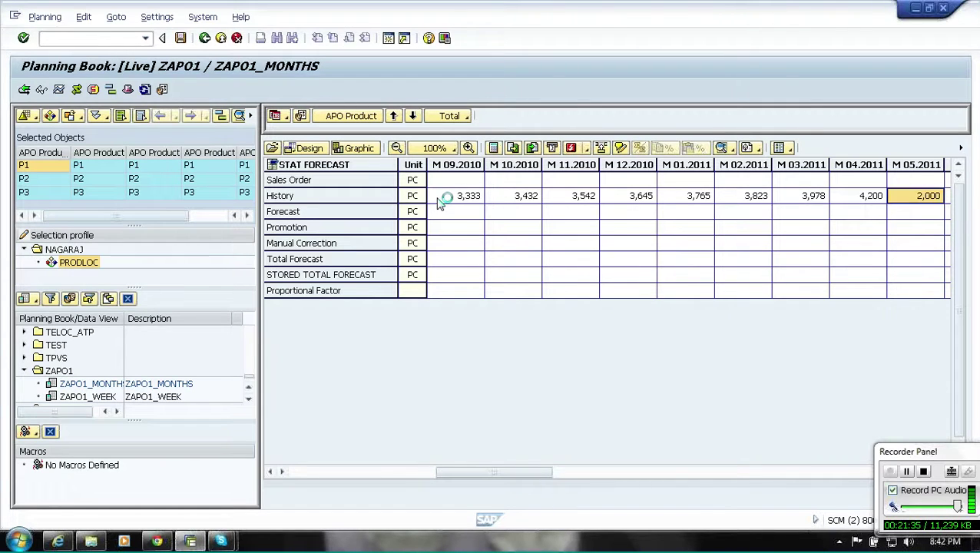
{"action": "type", "text": "4,"}
{"action": "type", "text": "234"}
{"action": "key", "text": "Tab"}
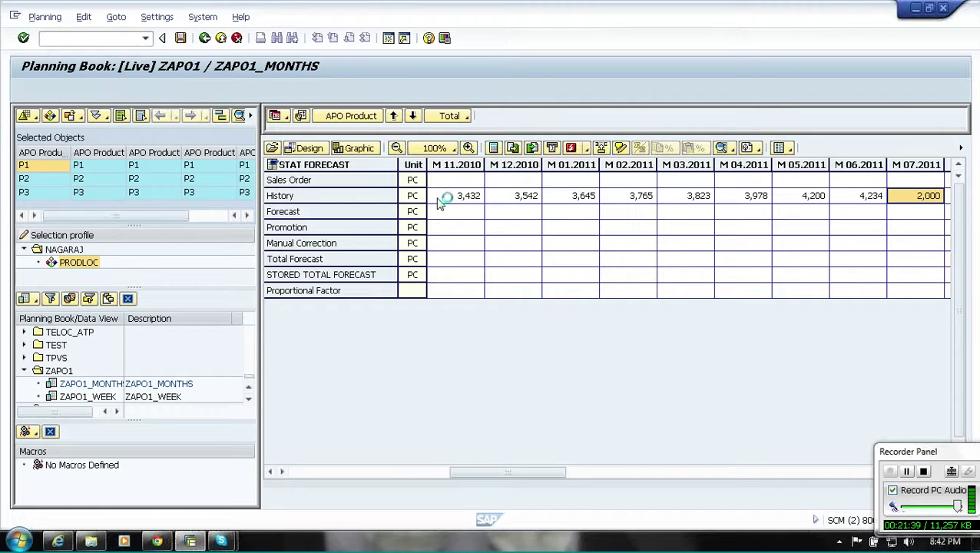
{"action": "type", "text": "4345"}
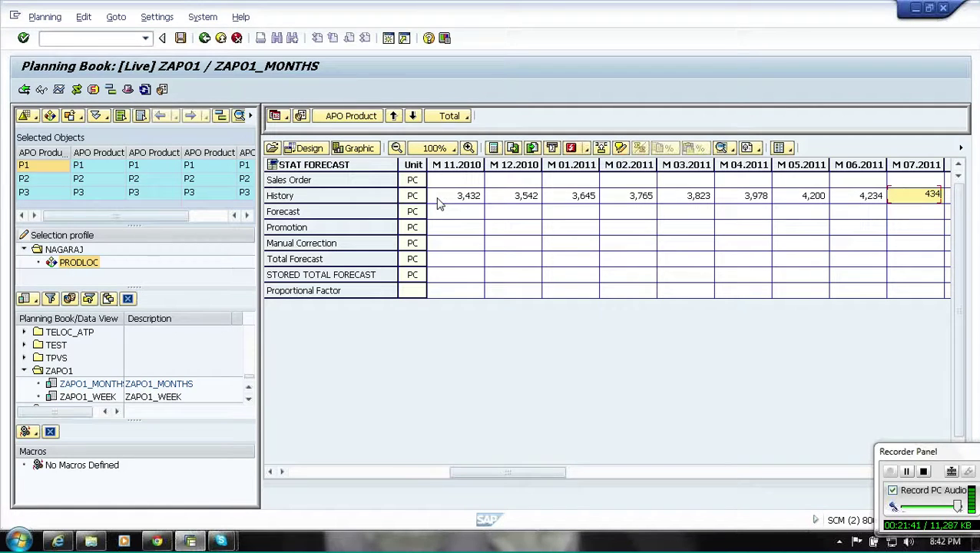
{"action": "key", "text": "Tab"}
{"action": "type", "text": "4,569"}
{"action": "key", "text": "Tab"}
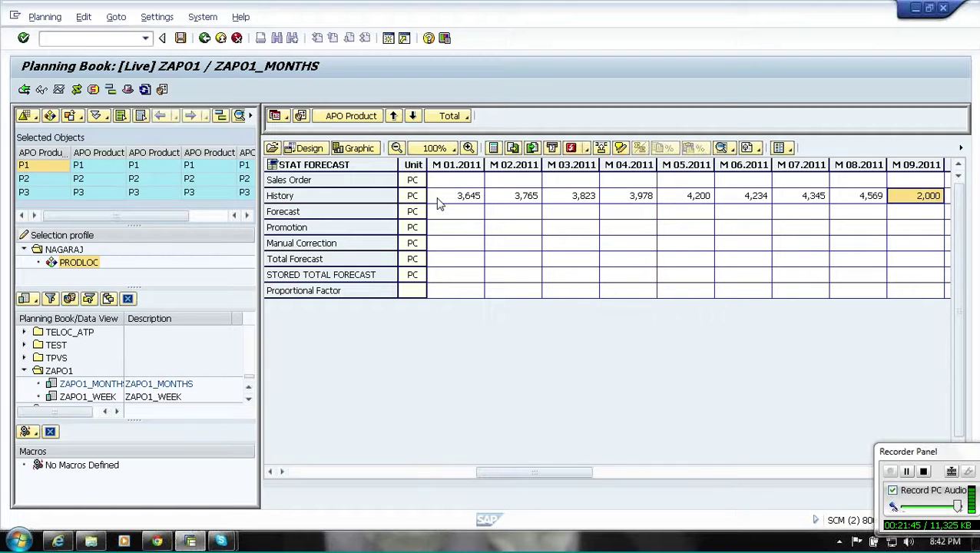
{"action": "type", "text": "4,7"}
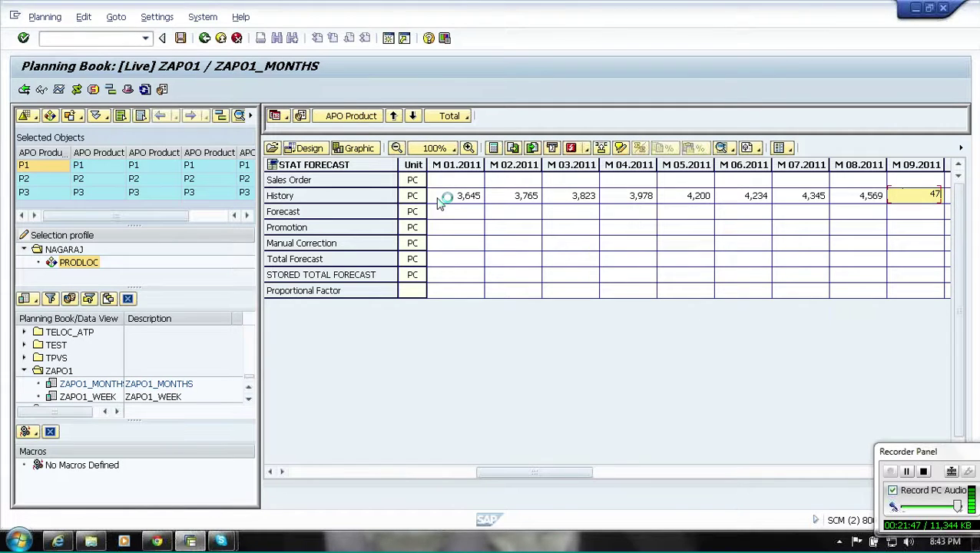
{"action": "type", "text": "00"}
{"action": "key", "text": "Tab"}
{"action": "type", "text": "4800"}
{"action": "key", "text": "Tab"}
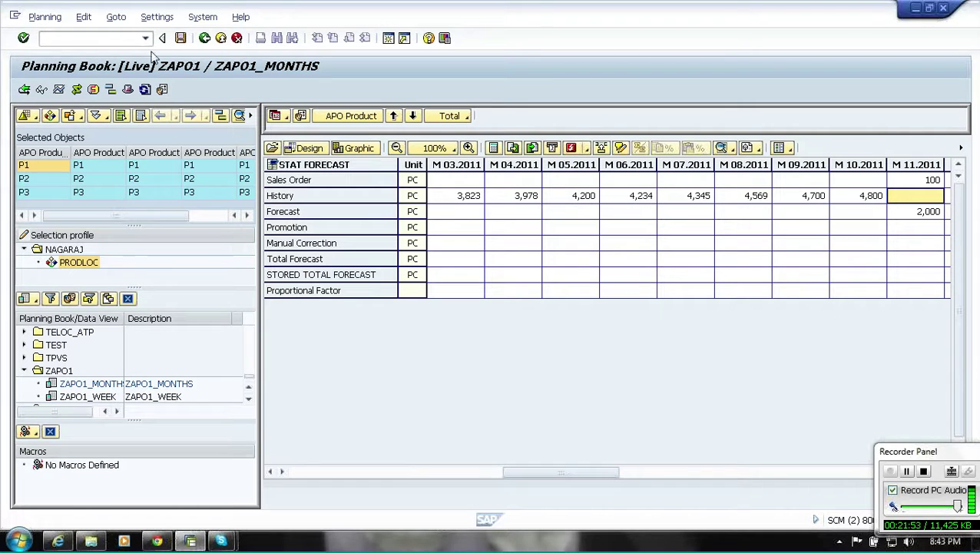
Step: Save the history and start interactive forecasting, showing the constant 4,499 forecast and model options
{"action": "left_click", "coordinate": [181, 38]}
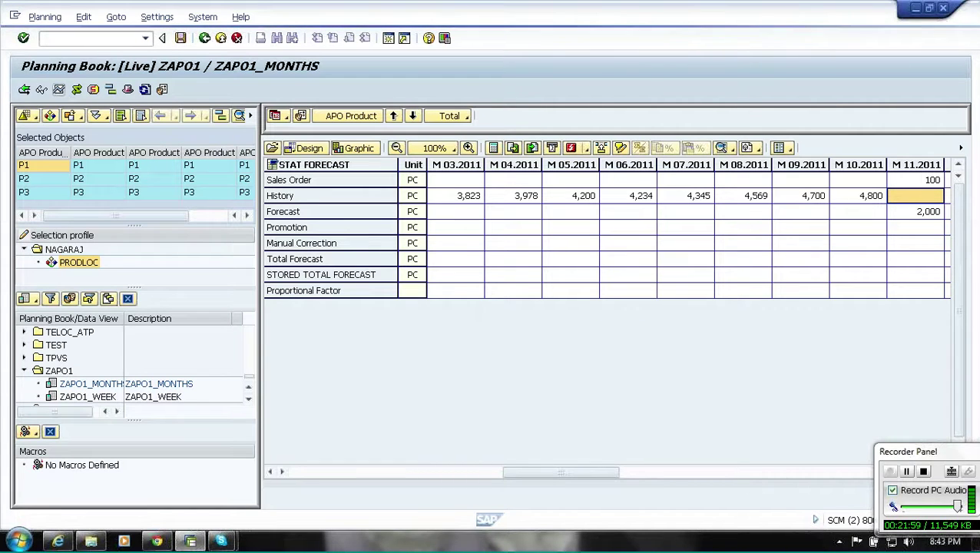
{"action": "left_click", "coordinate": [66, 91]}
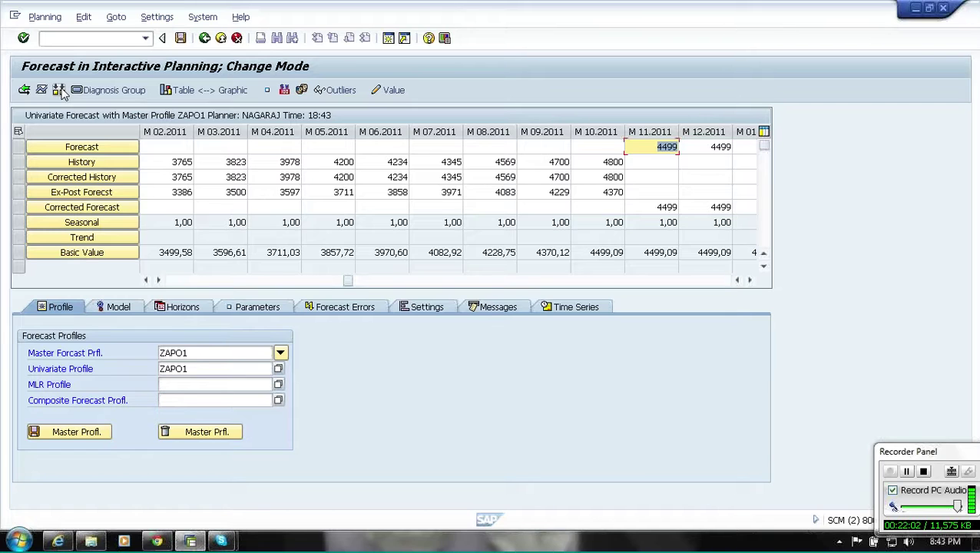
{"action": "left_click", "coordinate": [750, 280]}
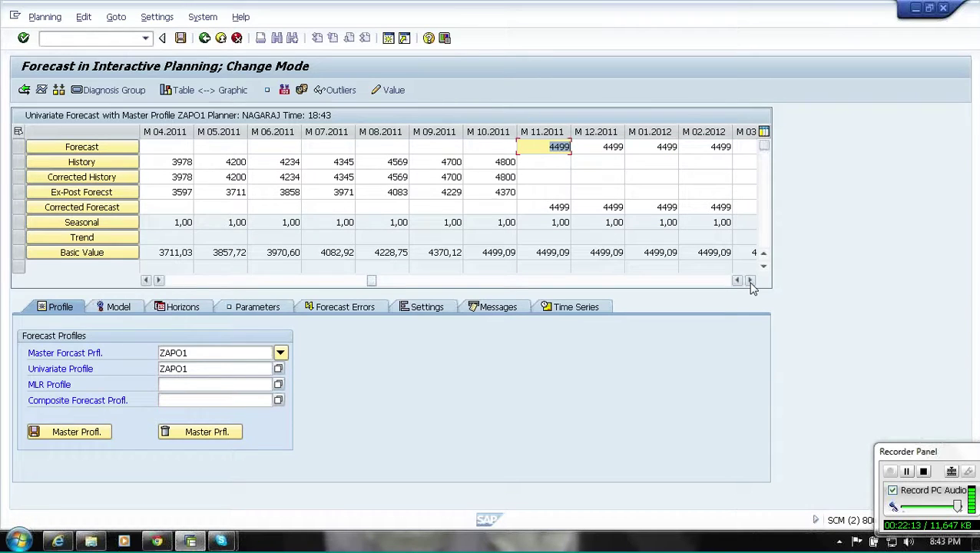
{"action": "left_click", "coordinate": [119, 308]}
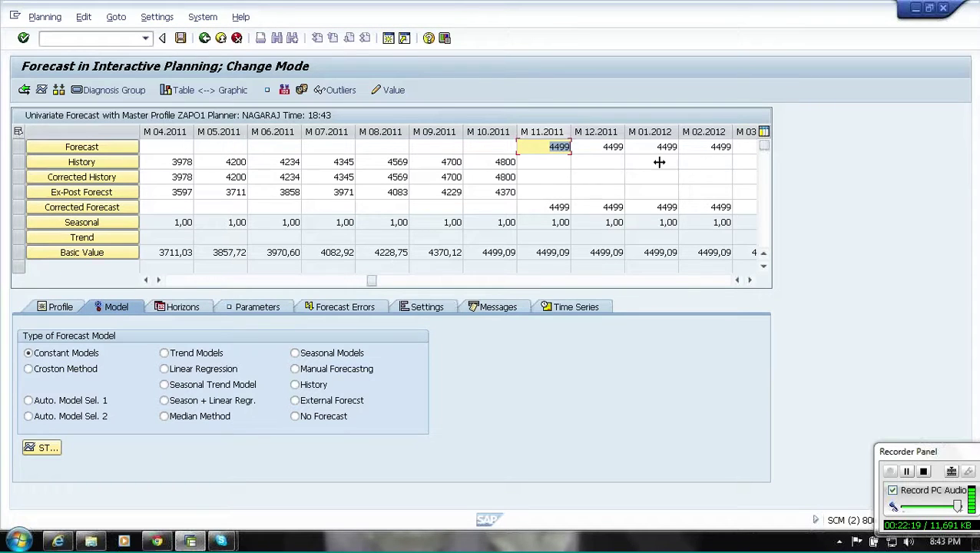
Step: Review the constant model's errors: MAD 433,69, ET 8.330,28, MAPE 10,42, RMSE 401,44
{"action": "left_click", "coordinate": [336, 311]}
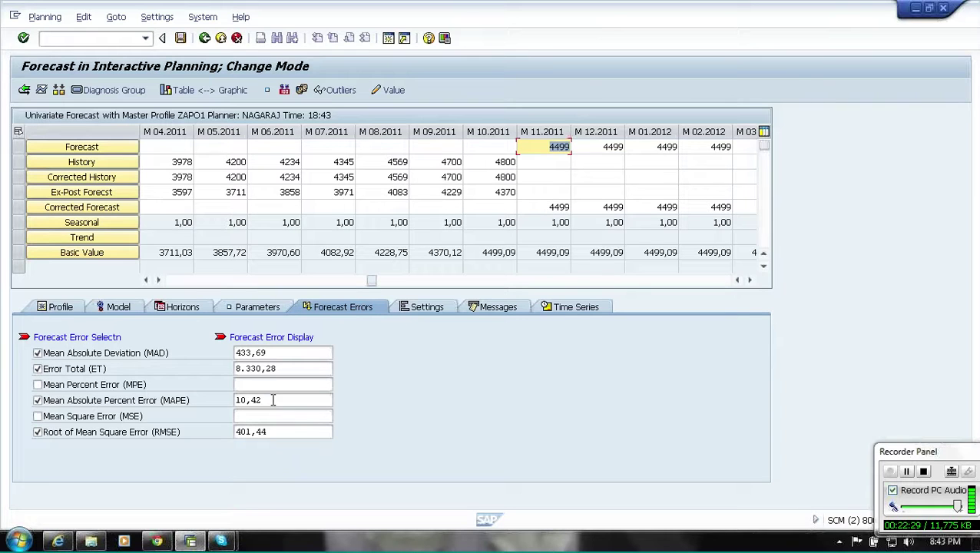
{"action": "left_click_drag", "start_coordinate": [271, 400], "coordinate": [237, 400]}
{"action": "left_click", "coordinate": [231, 399]}
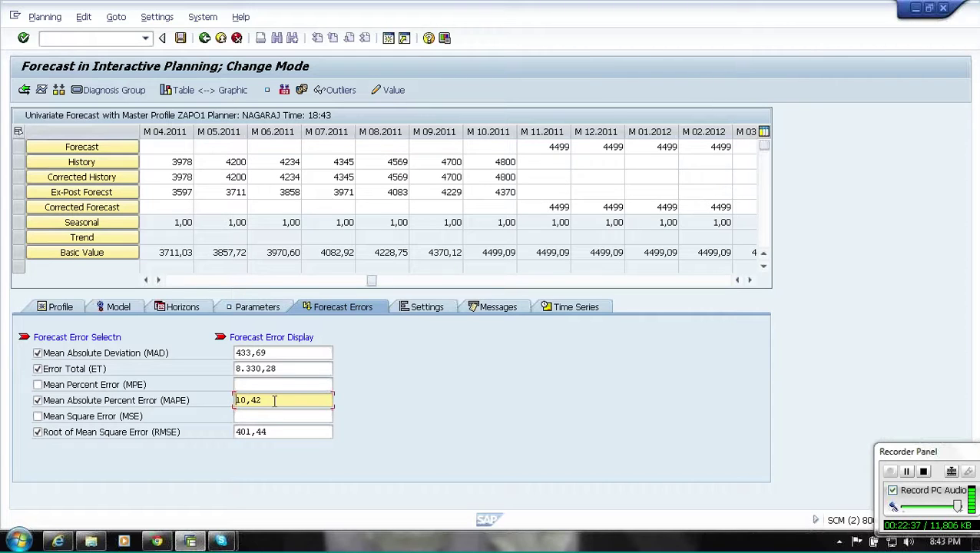
{"action": "left_click_drag", "start_coordinate": [269, 400], "coordinate": [232, 400]}
{"action": "left_click", "coordinate": [234, 401]}
{"action": "left_click", "coordinate": [115, 307]}
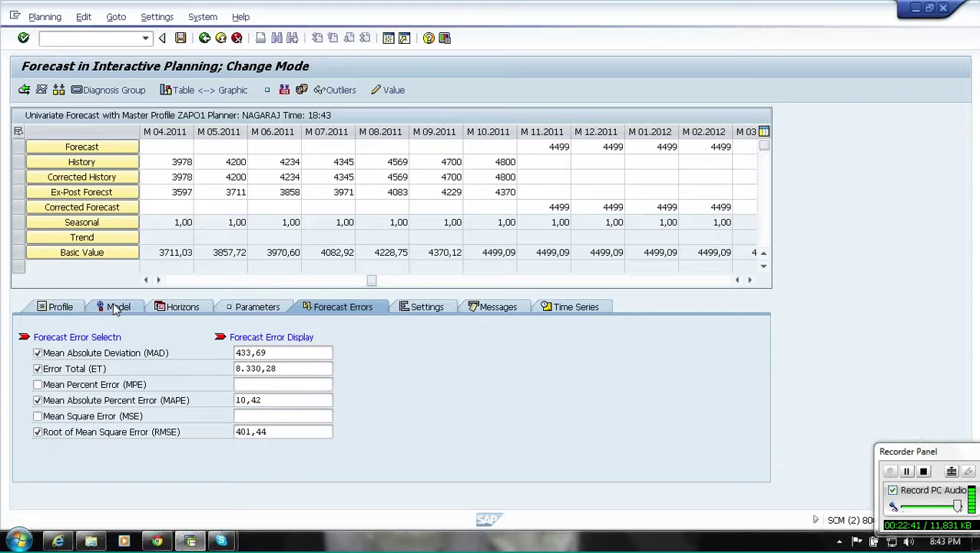
Step: Rerun the forecast with Linear Regression, projecting 4890 in M 11.2011 rising to 5367 by M 03.2012
{"action": "left_click", "coordinate": [164, 369]}
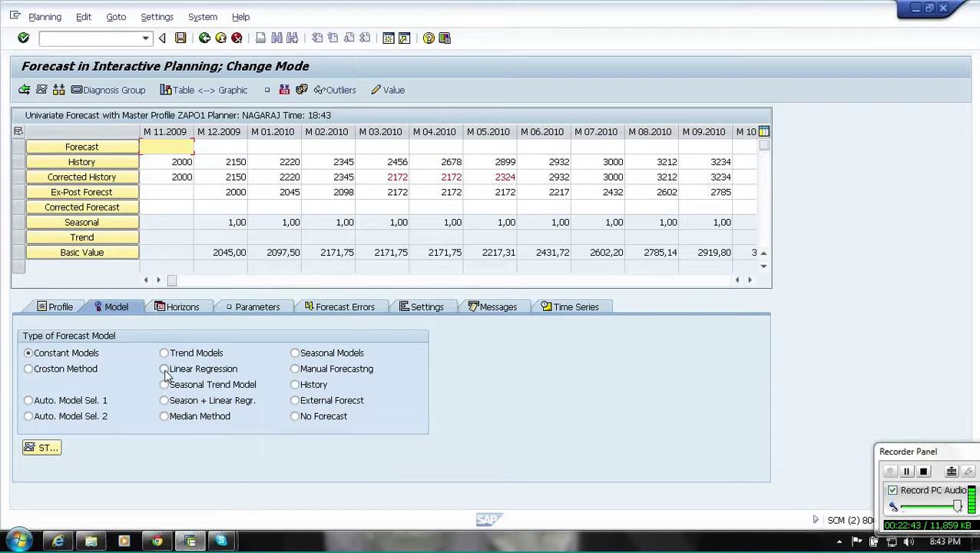
{"action": "left_click", "coordinate": [46, 451]}
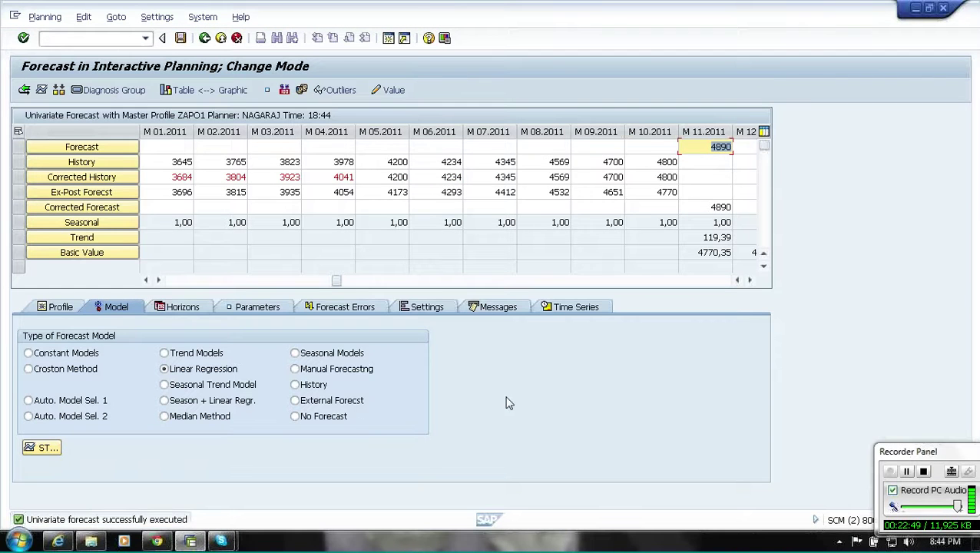
{"action": "left_click", "coordinate": [750, 281]}
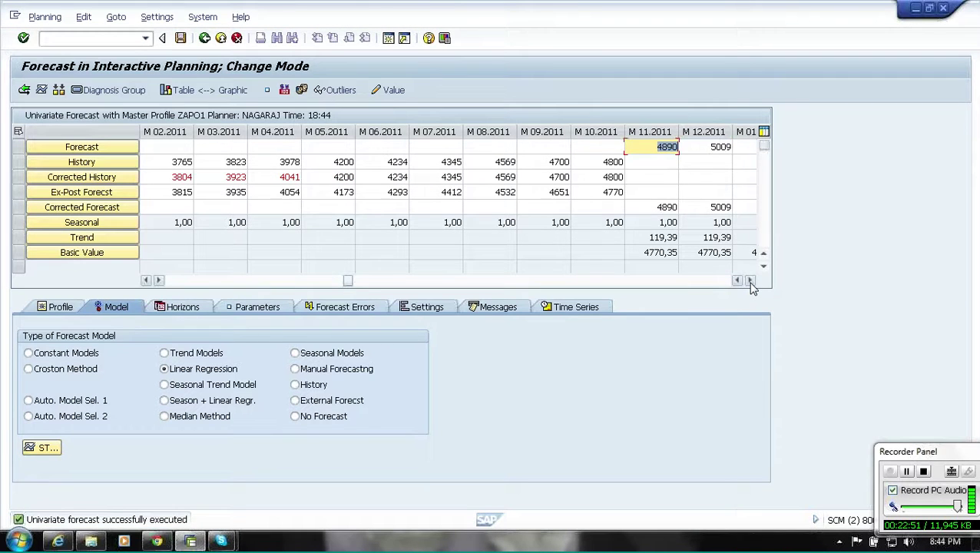
{"action": "left_click", "coordinate": [750, 281]}
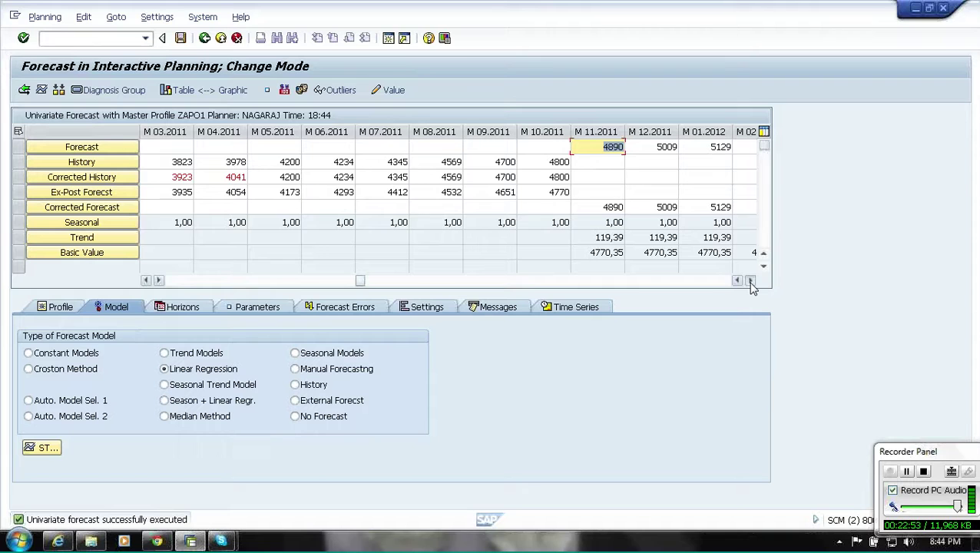
{"action": "left_click", "coordinate": [751, 281]}
{"action": "left_click", "coordinate": [751, 281]}
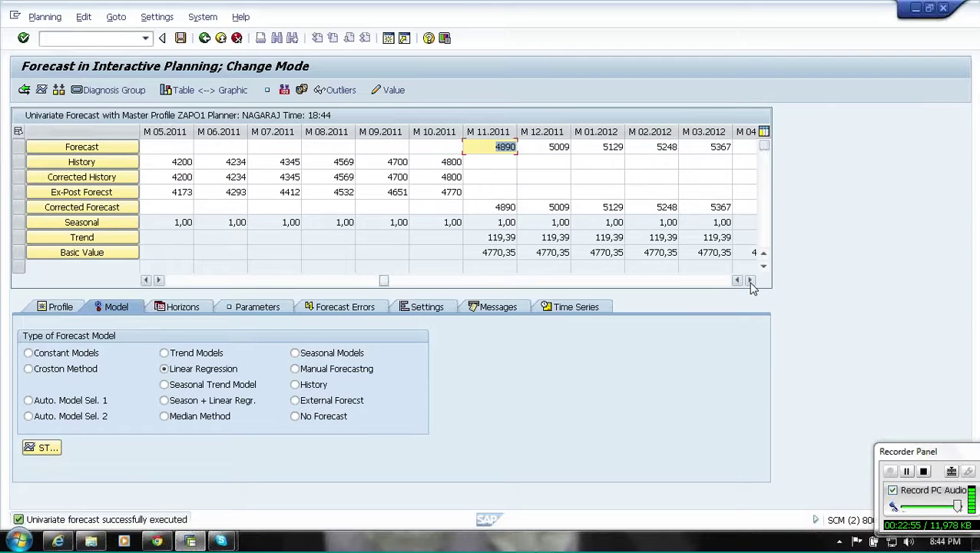
Step: Check the linear regression errors (MAD 38,92, MAPE 0,75, RMSE 32,03) and save the forecast
{"action": "left_click", "coordinate": [345, 308]}
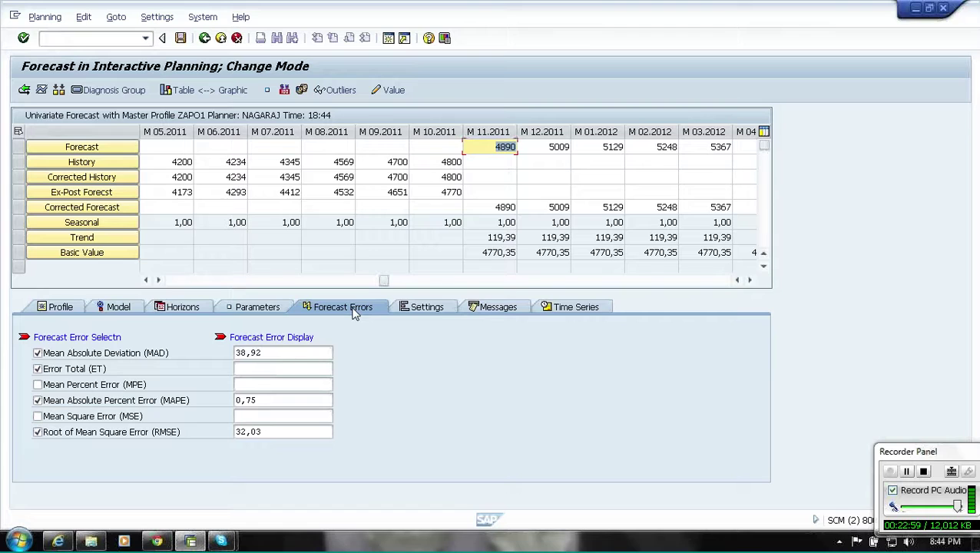
{"action": "left_click_drag", "start_coordinate": [262, 400], "coordinate": [232, 400]}
{"action": "left_click", "coordinate": [232, 401]}
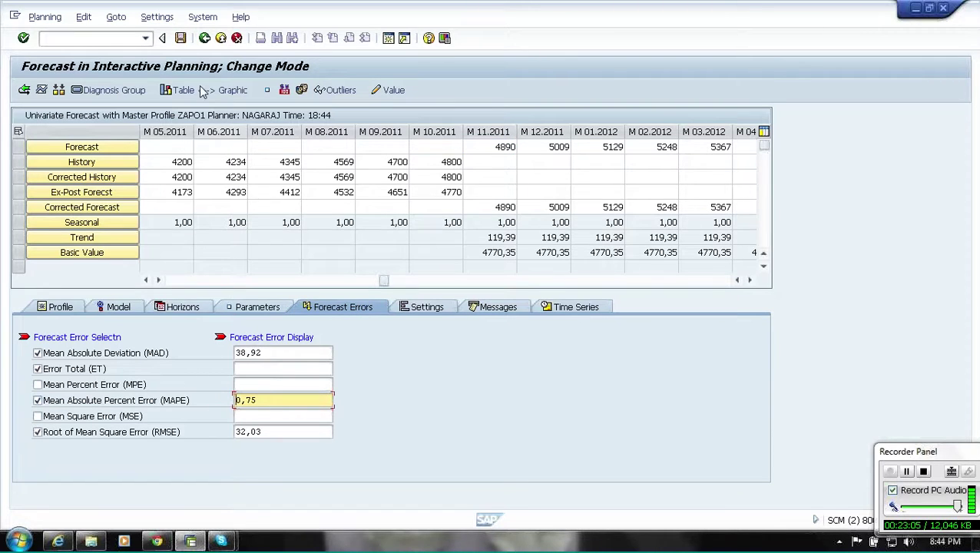
{"action": "left_click", "coordinate": [182, 39]}
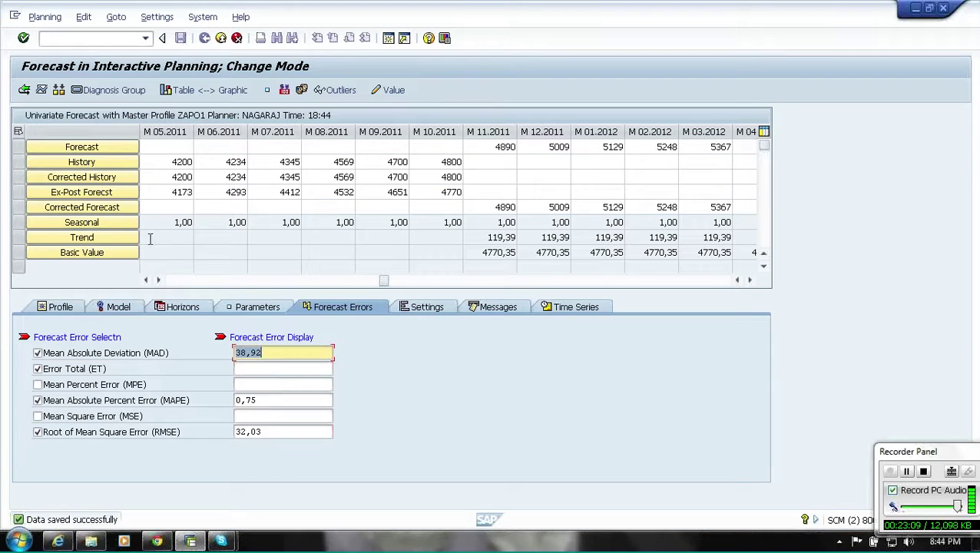
{"action": "left_click", "coordinate": [119, 308]}
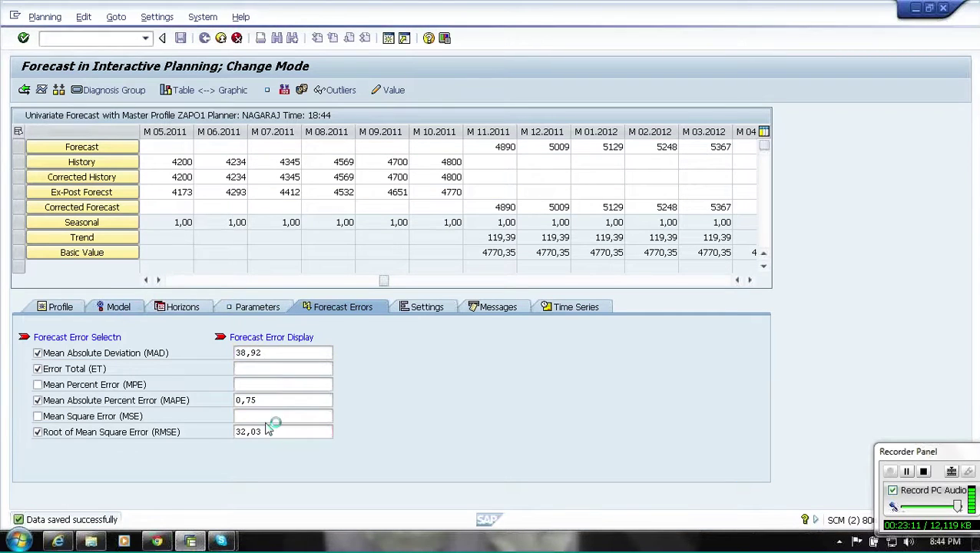
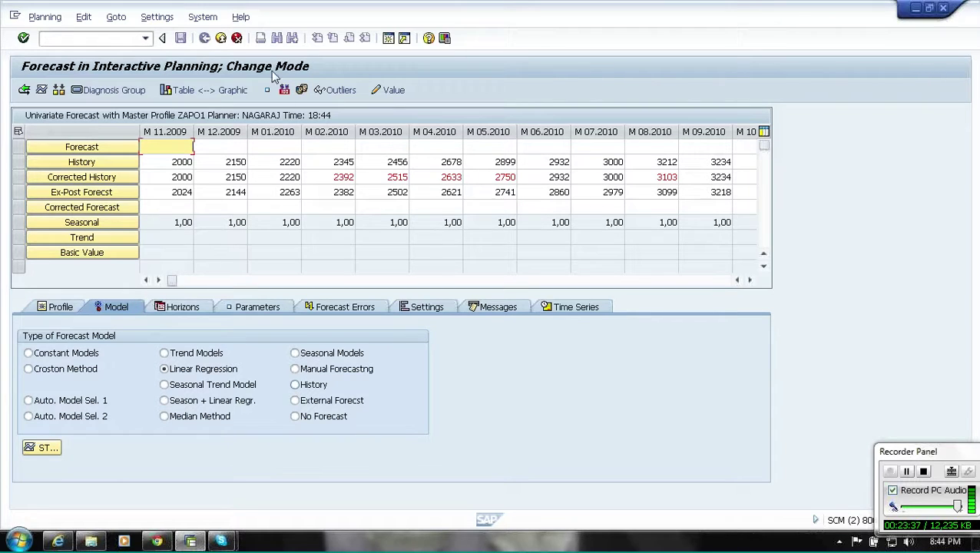
Step: Leave the interactive forecast screen and return to the ZAP01_MONTHS planning book
{"action": "left_click", "coordinate": [237, 38]}
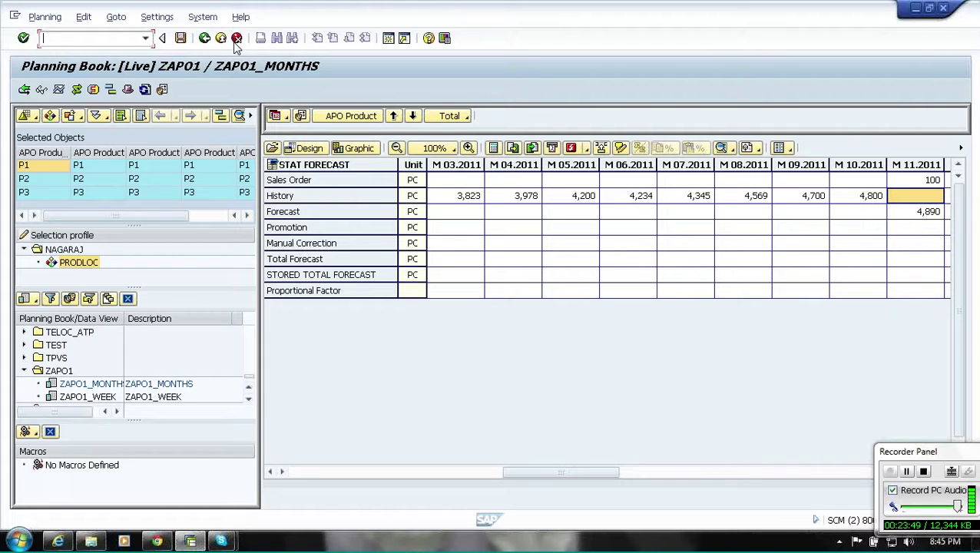
Step: Limit the grid's key figures to History and Forecast through Multiple key figures
{"action": "left_click", "coordinate": [236, 38]}
{"action": "left_click", "coordinate": [309, 171]}
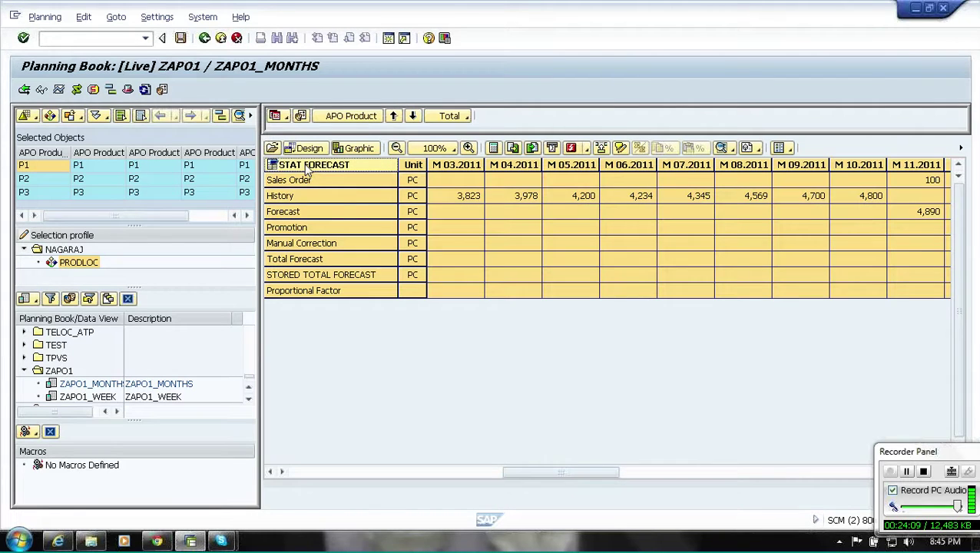
{"action": "left_click", "coordinate": [728, 152]}
{"action": "left_click", "coordinate": [735, 182]}
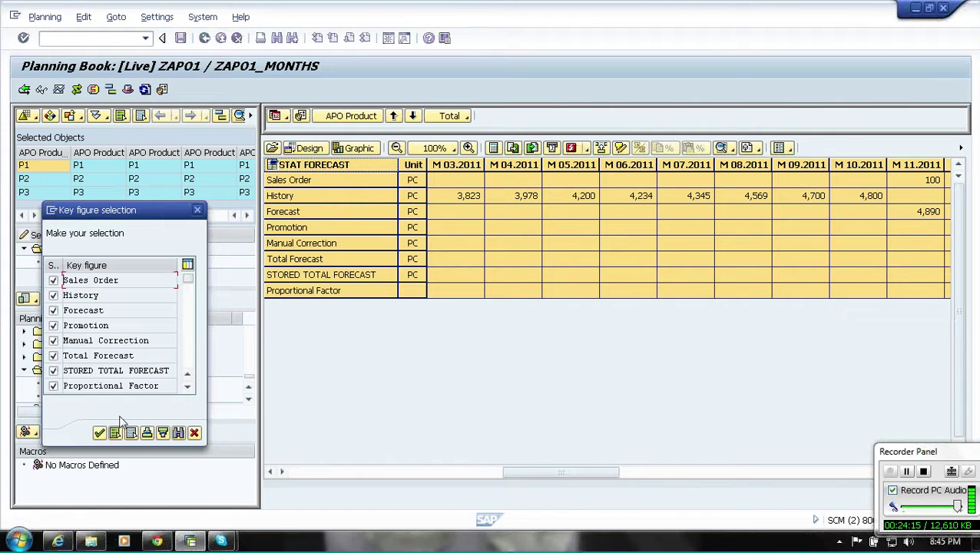
{"action": "left_click", "coordinate": [131, 433]}
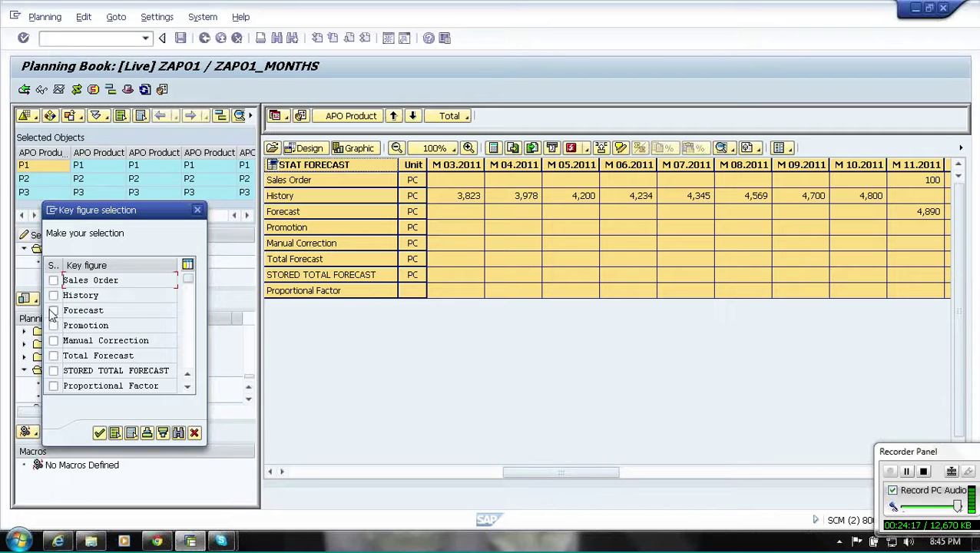
{"action": "left_click", "coordinate": [53, 310]}
{"action": "left_click", "coordinate": [53, 295]}
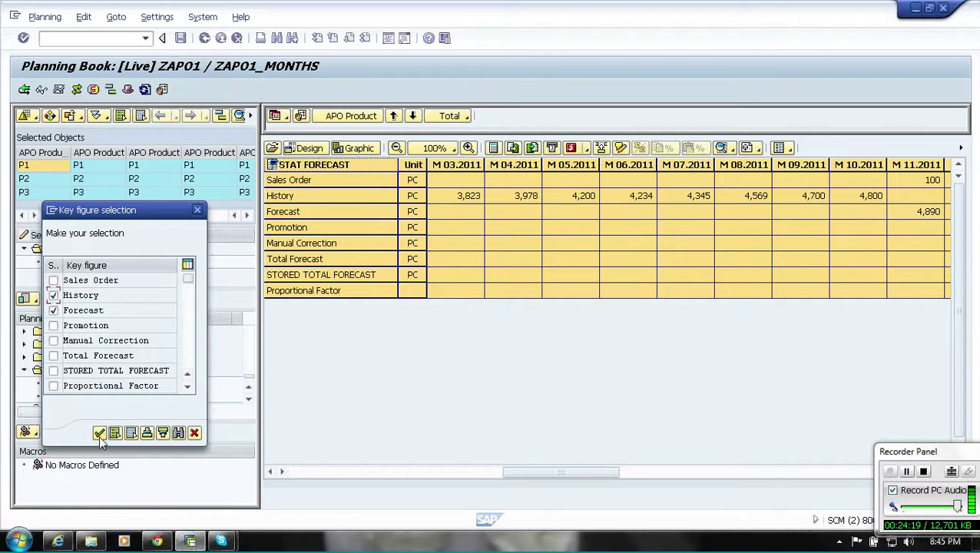
{"action": "left_click", "coordinate": [100, 434]}
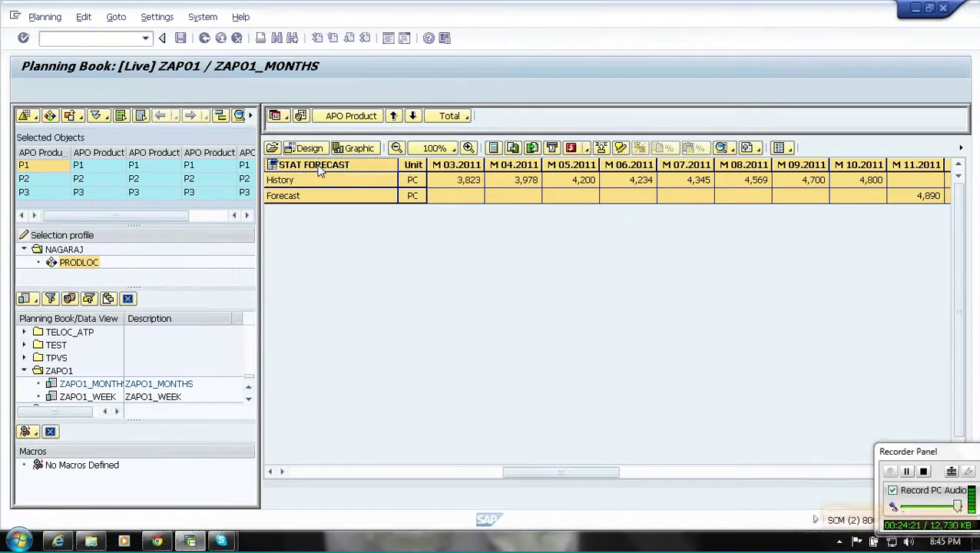
Step: Turn on the graph below the table and display all key figures again
{"action": "right_click", "coordinate": [319, 168]}
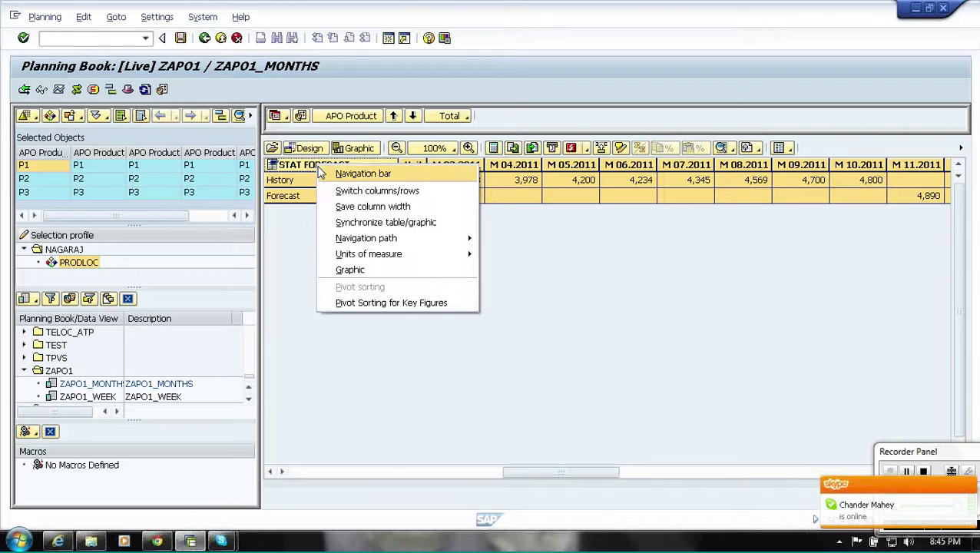
{"action": "left_click", "coordinate": [352, 270]}
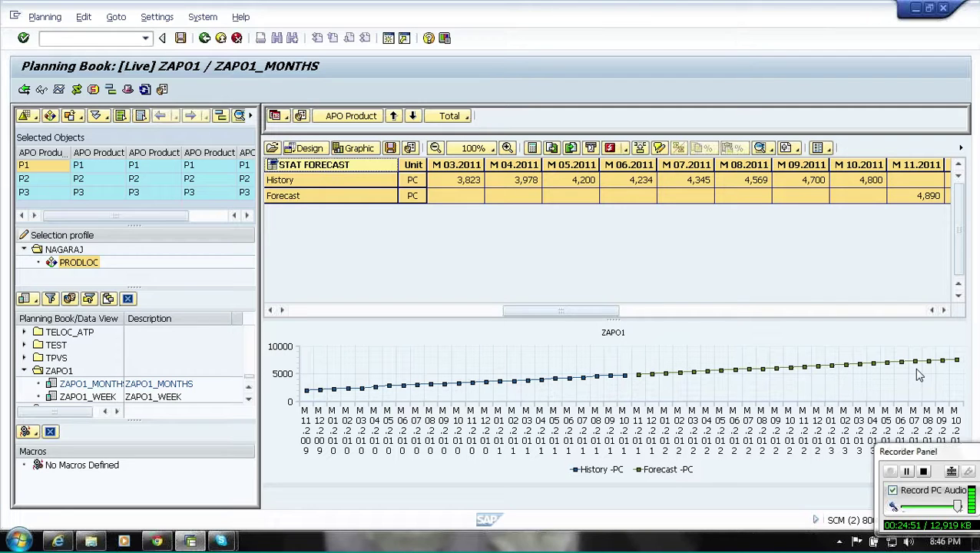
{"action": "left_click", "coordinate": [771, 149]}
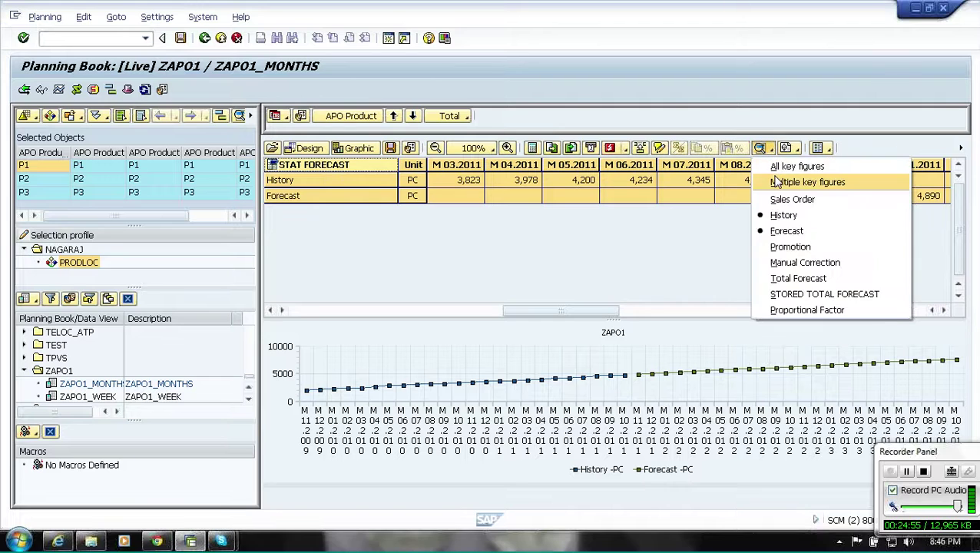
{"action": "left_click", "coordinate": [792, 166]}
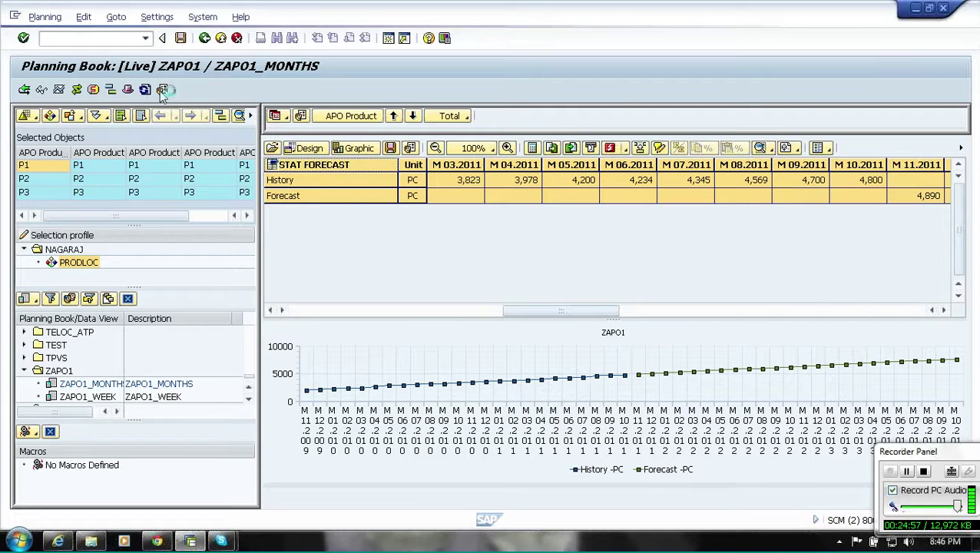
Step: Run the univariate forecast, confirming 4499 per month from M 11.2011
{"action": "left_click", "coordinate": [59, 90]}
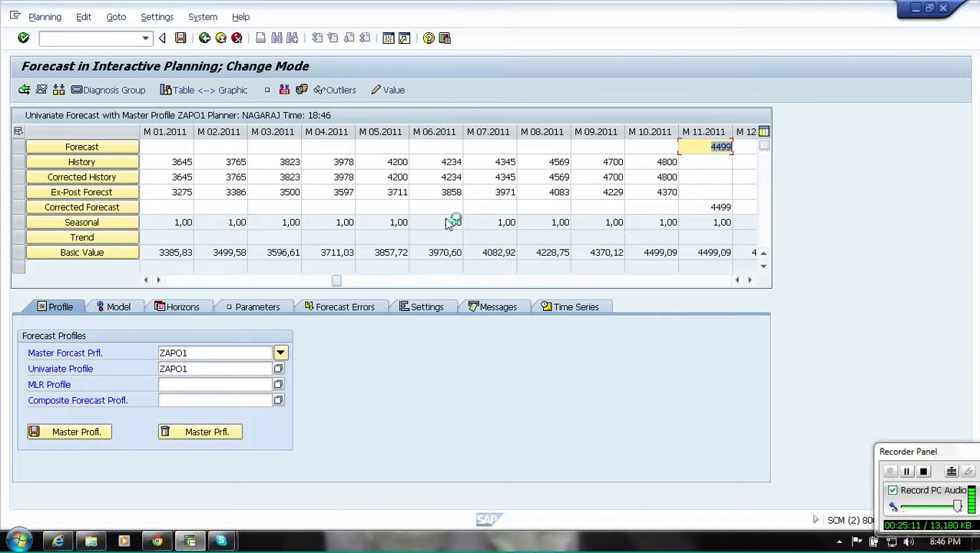
{"action": "left_click", "coordinate": [349, 278]}
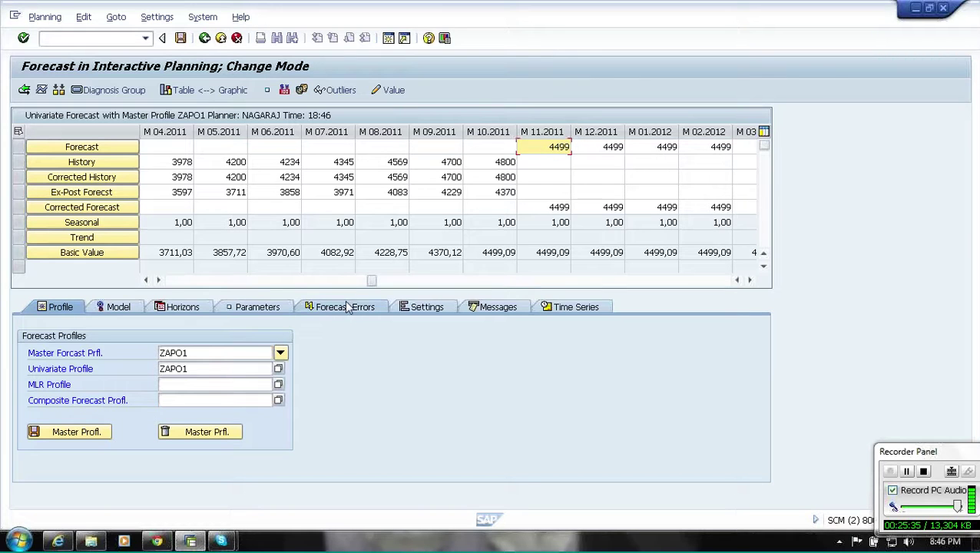
{"action": "key", "text": "Return"}
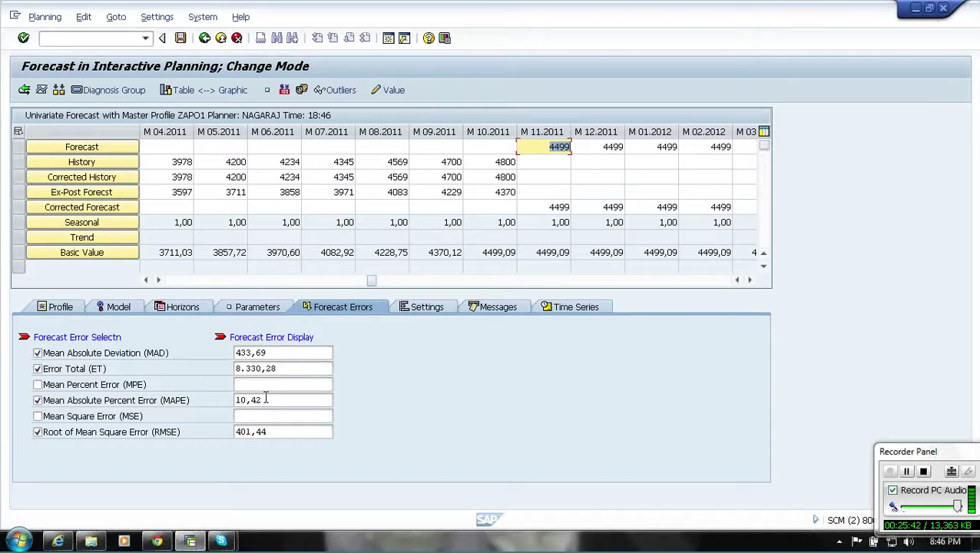
Step: Rerun the forecast with Auto. Model Sel. 1, yielding 4828 onward and MAPE 1,35
{"action": "left_click", "coordinate": [120, 307]}
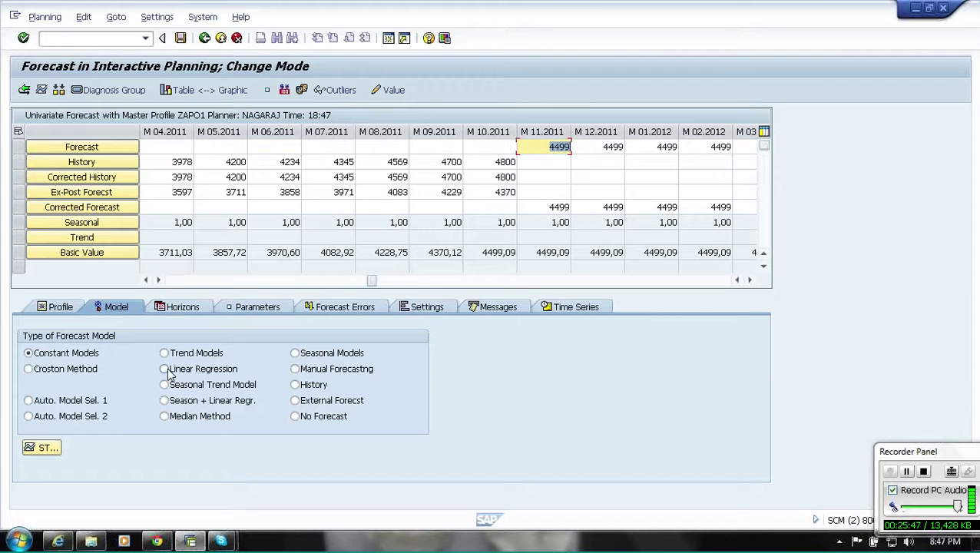
{"action": "left_click", "coordinate": [164, 369]}
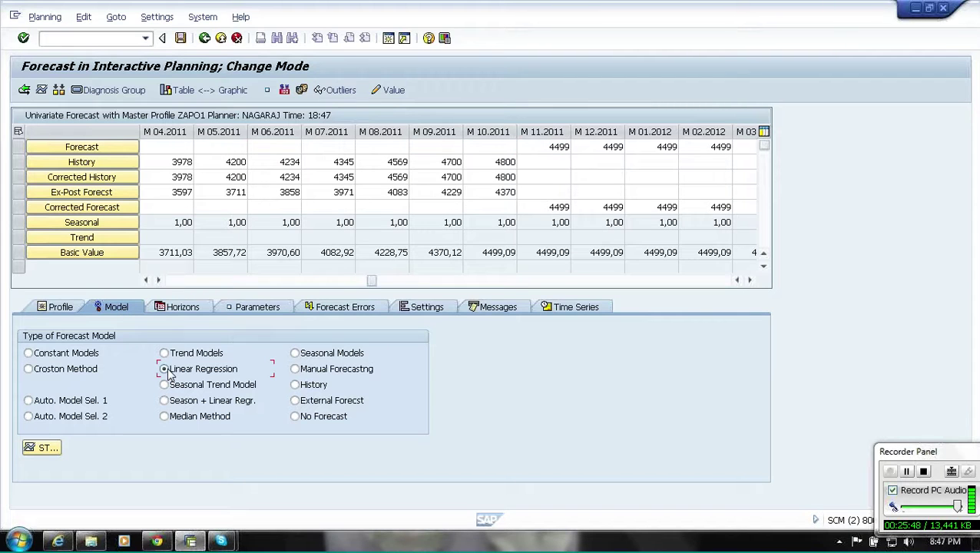
{"action": "left_click", "coordinate": [53, 406]}
{"action": "left_click", "coordinate": [48, 448]}
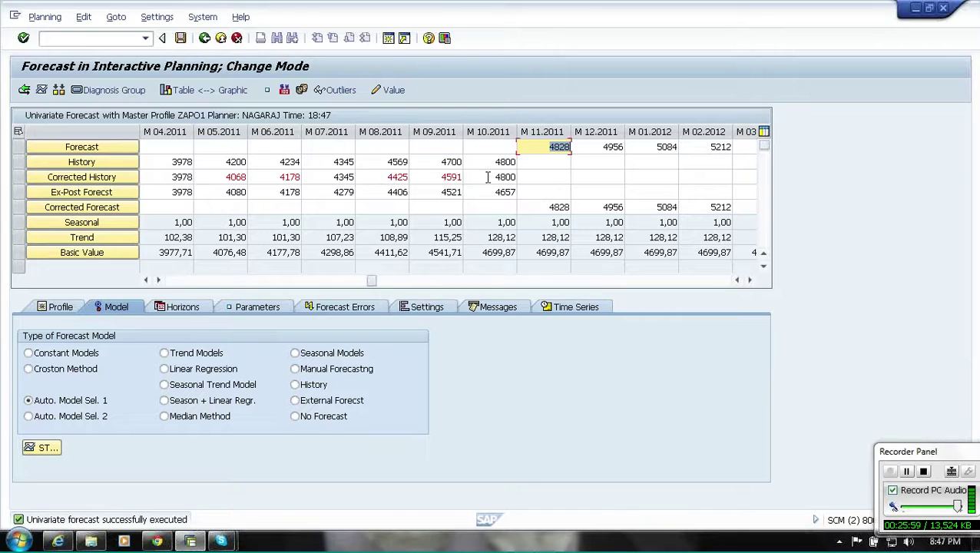
{"action": "left_click", "coordinate": [325, 308]}
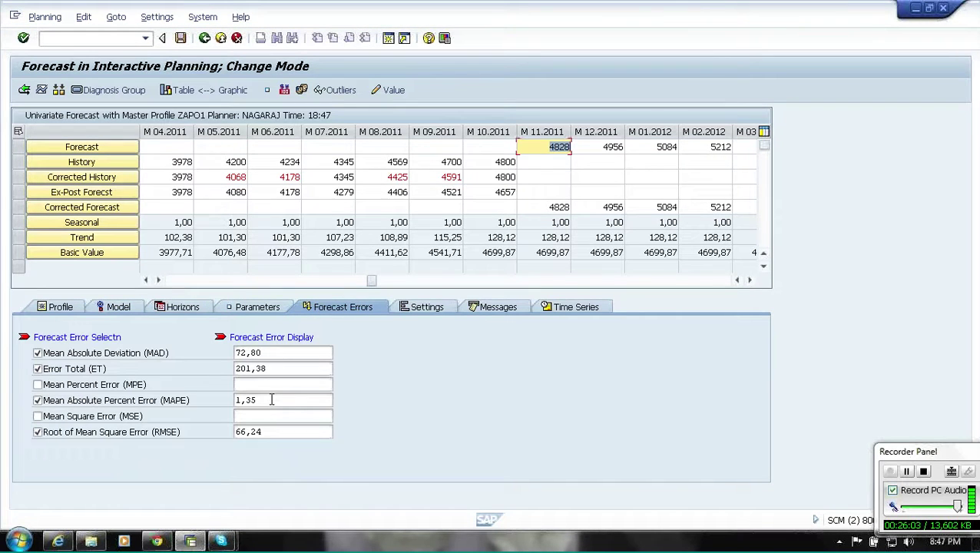
{"action": "left_click_drag", "start_coordinate": [271, 399], "coordinate": [233, 405]}
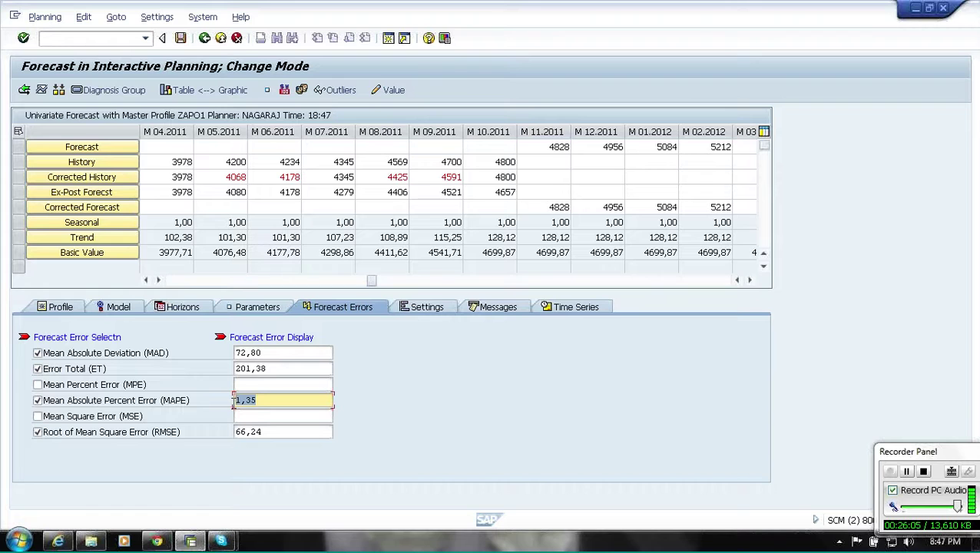
{"action": "left_click", "coordinate": [127, 312]}
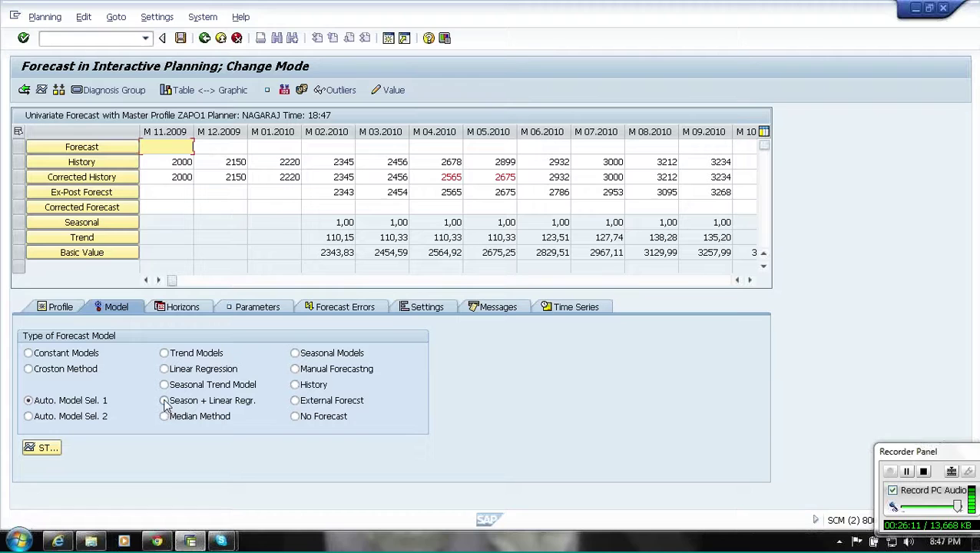
Step: Rerun the forecast with Season + Linear Regr. and check its MAPE of 8,62
{"action": "left_click", "coordinate": [163, 400]}
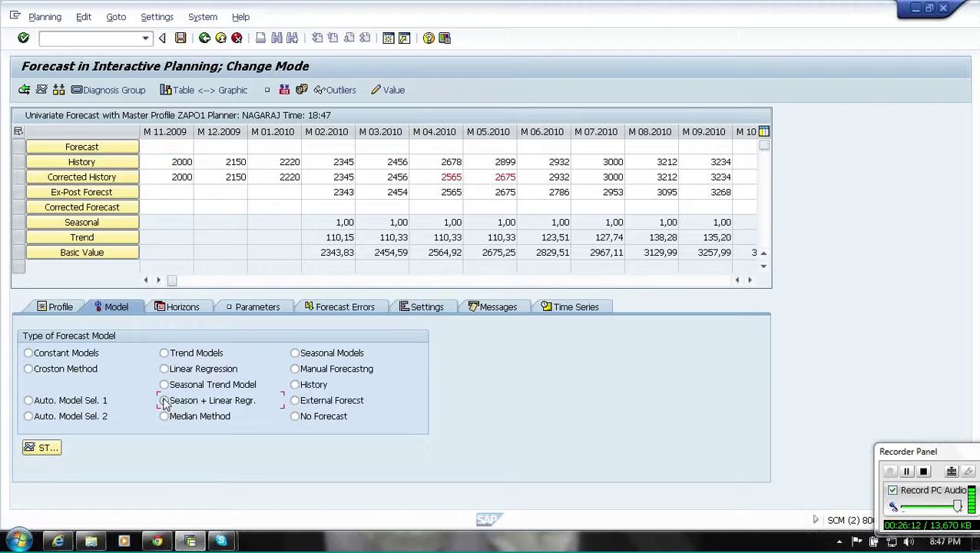
{"action": "left_click", "coordinate": [50, 450]}
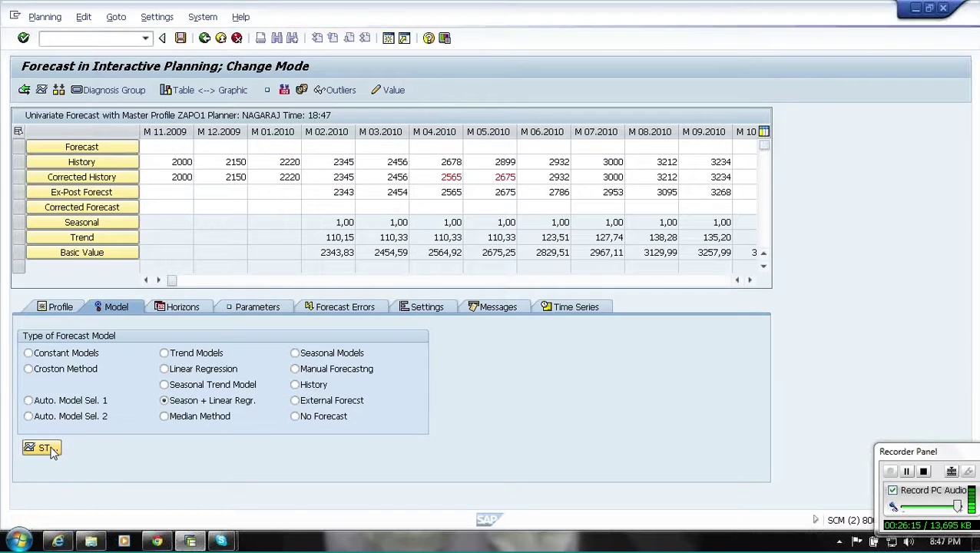
{"action": "left_click", "coordinate": [312, 309]}
{"action": "left_click", "coordinate": [263, 400]}
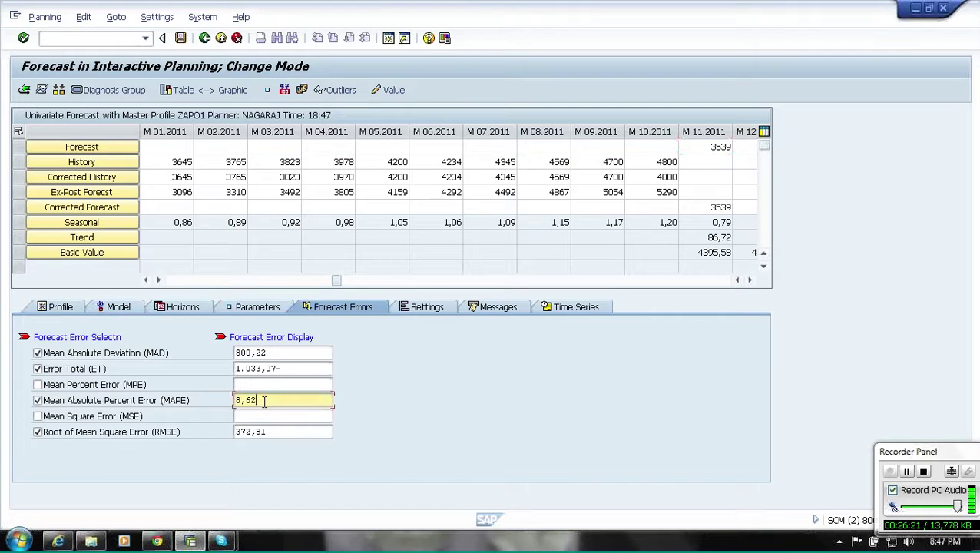
{"action": "left_click", "coordinate": [113, 309]}
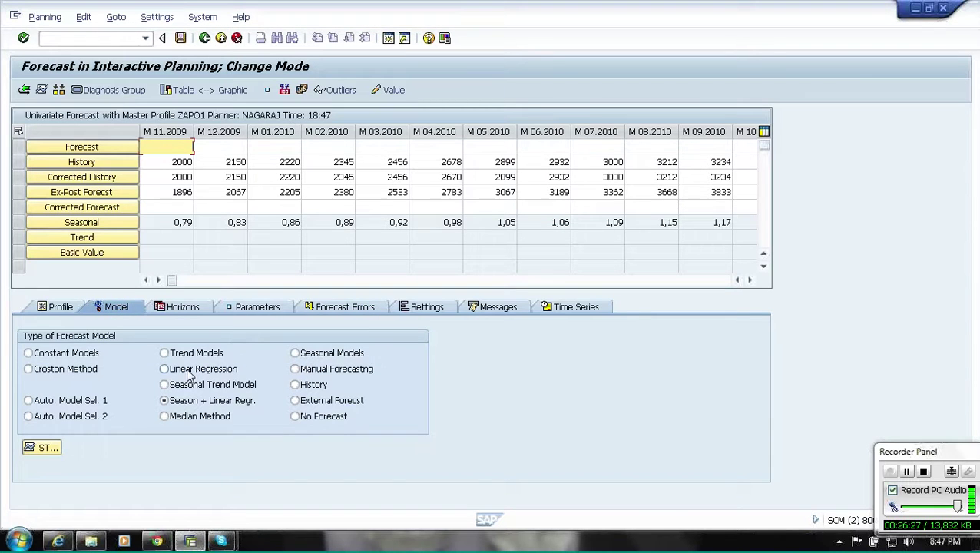
Step: Rerun the forecast with Trend Models and check its MAPE of 1,35
{"action": "left_click", "coordinate": [164, 353]}
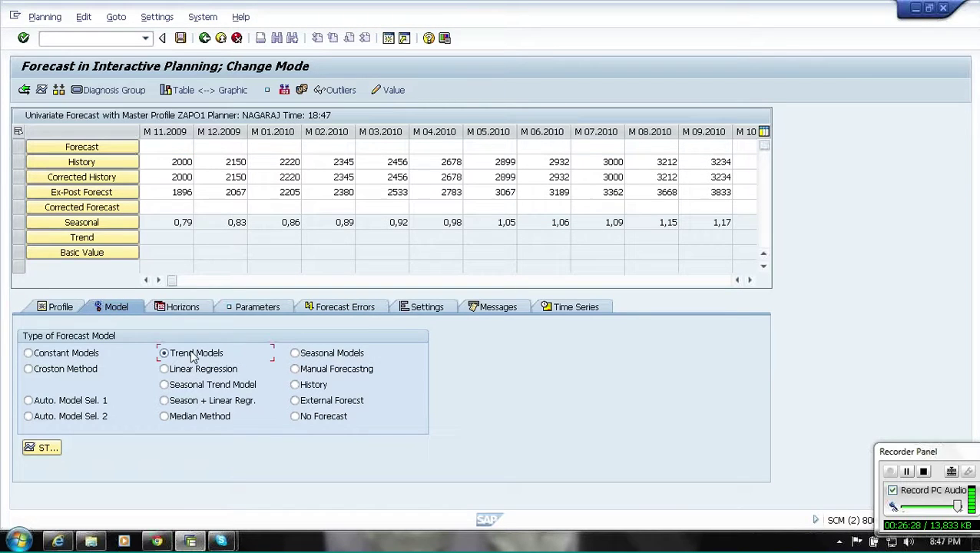
{"action": "left_click", "coordinate": [40, 450]}
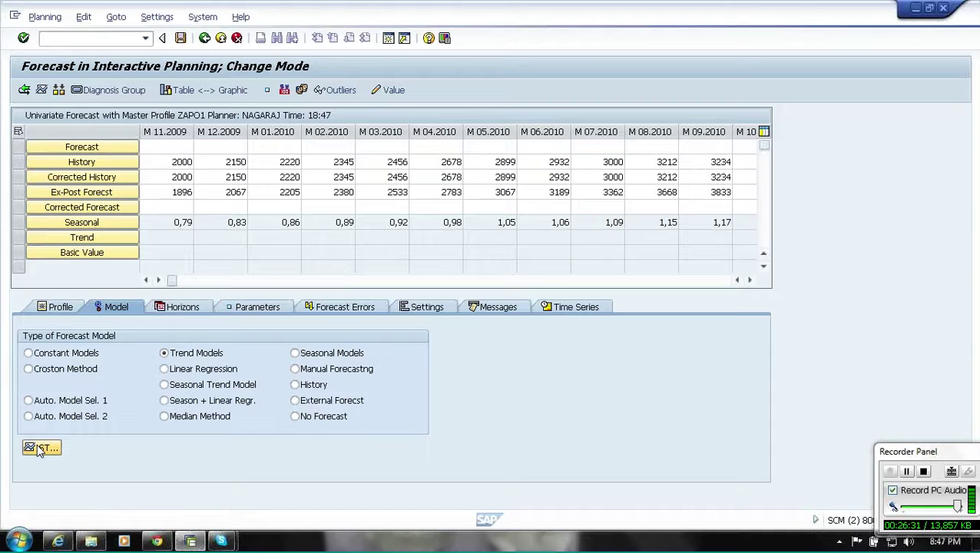
{"action": "left_click", "coordinate": [321, 309]}
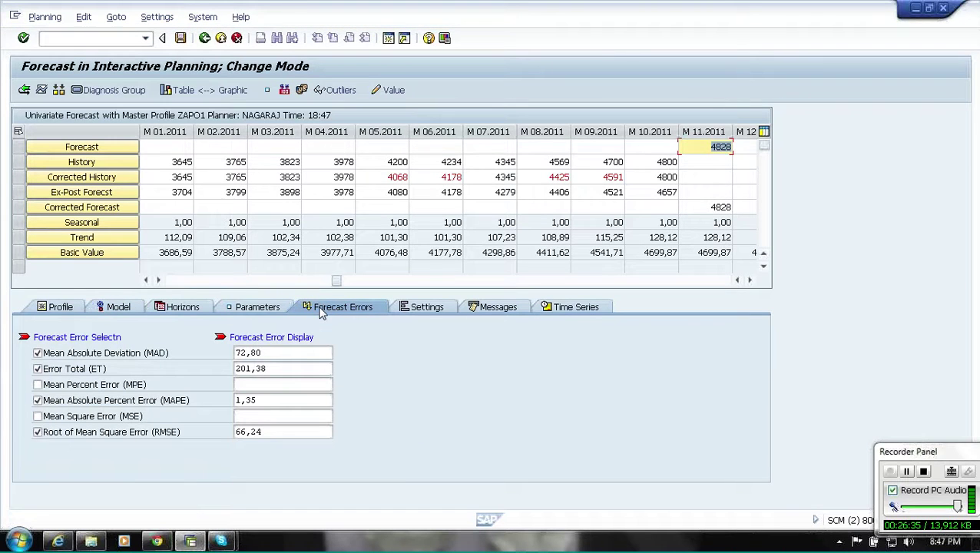
{"action": "left_click", "coordinate": [265, 401]}
{"action": "left_click_drag", "start_coordinate": [265, 400], "coordinate": [239, 398]}
{"action": "left_click", "coordinate": [238, 399]}
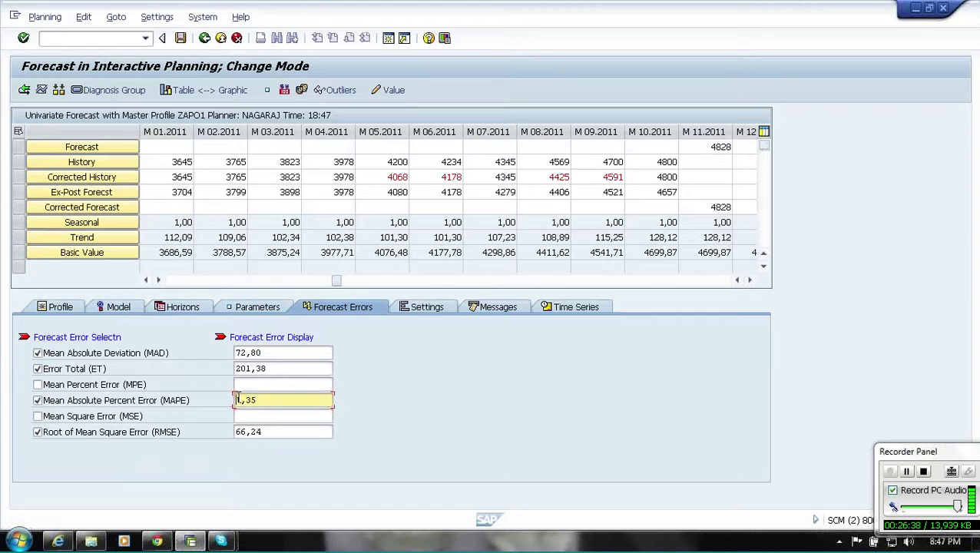
{"action": "left_click", "coordinate": [129, 309]}
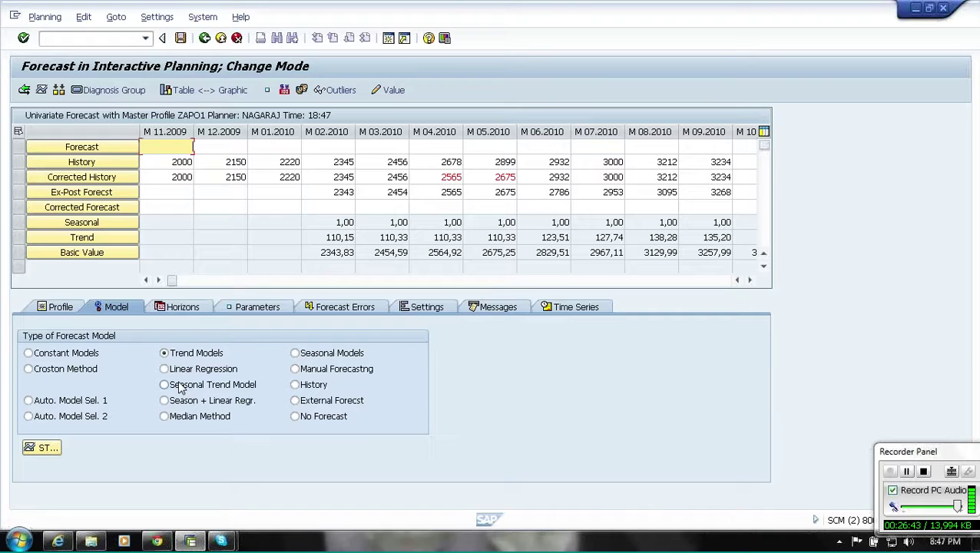
Step: Change the forecast model from Trend Models to Linear Regression and save the settings
{"action": "left_click", "coordinate": [182, 386]}
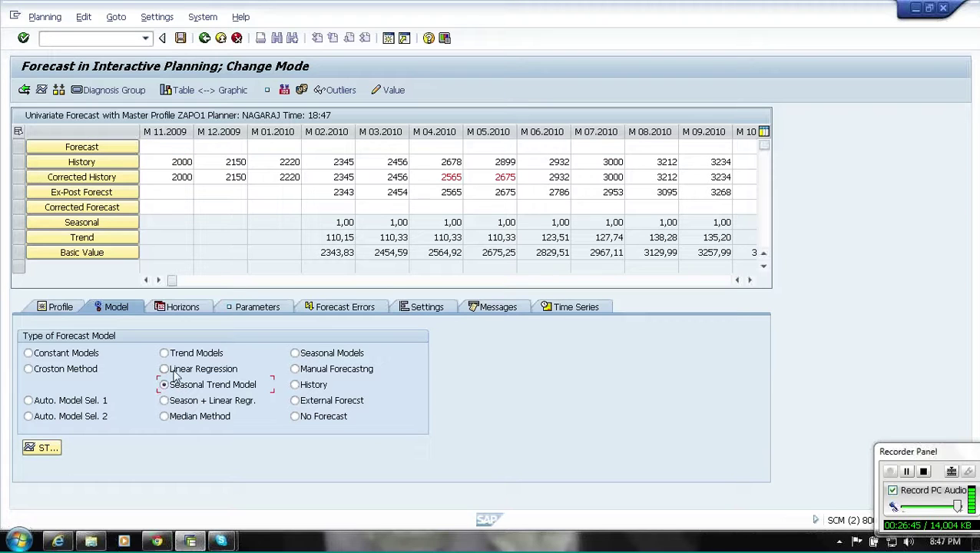
{"action": "left_click", "coordinate": [170, 385]}
{"action": "left_click", "coordinate": [178, 367]}
{"action": "left_click", "coordinate": [182, 39]}
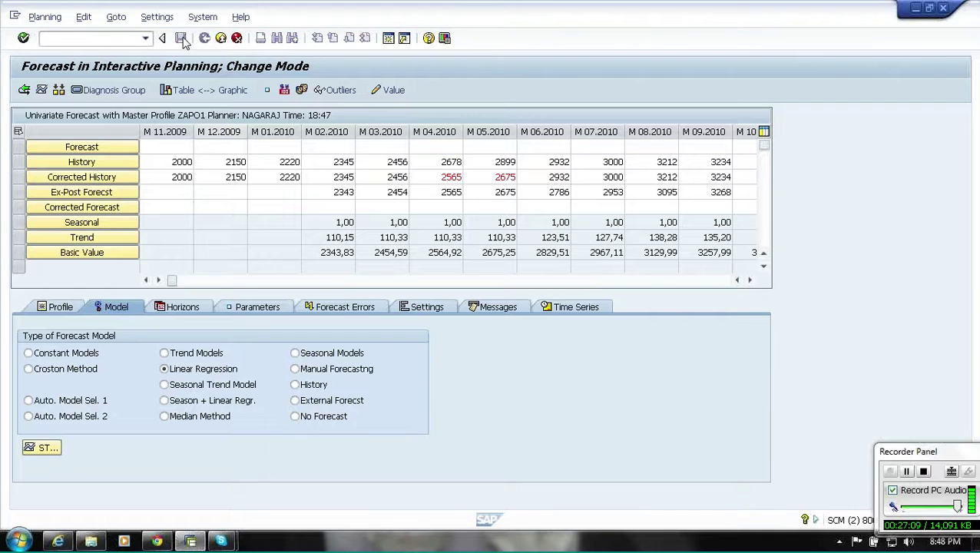
Step: Return to the planning book, hide the chart, and select columns M 03.2011 through M 05.2011
{"action": "left_click", "coordinate": [236, 39]}
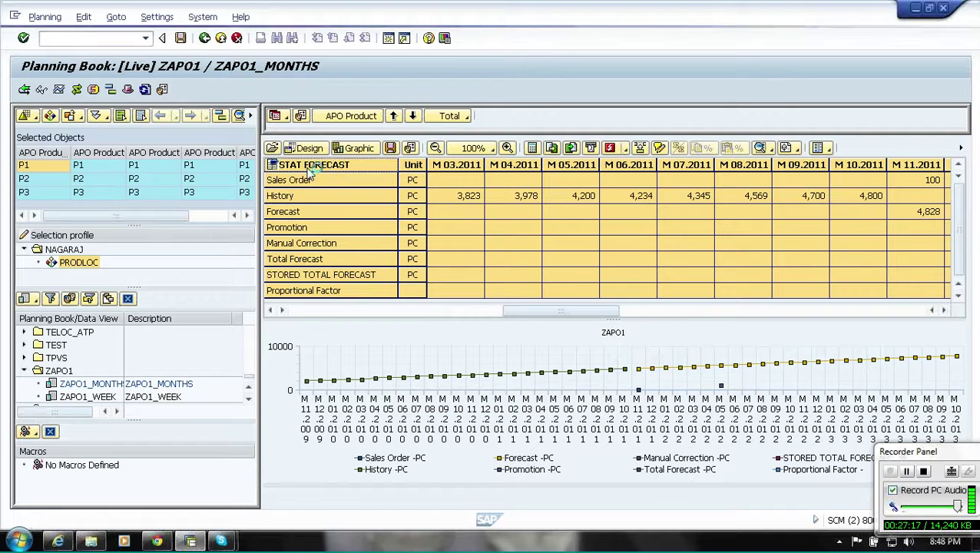
{"action": "right_click", "coordinate": [310, 171]}
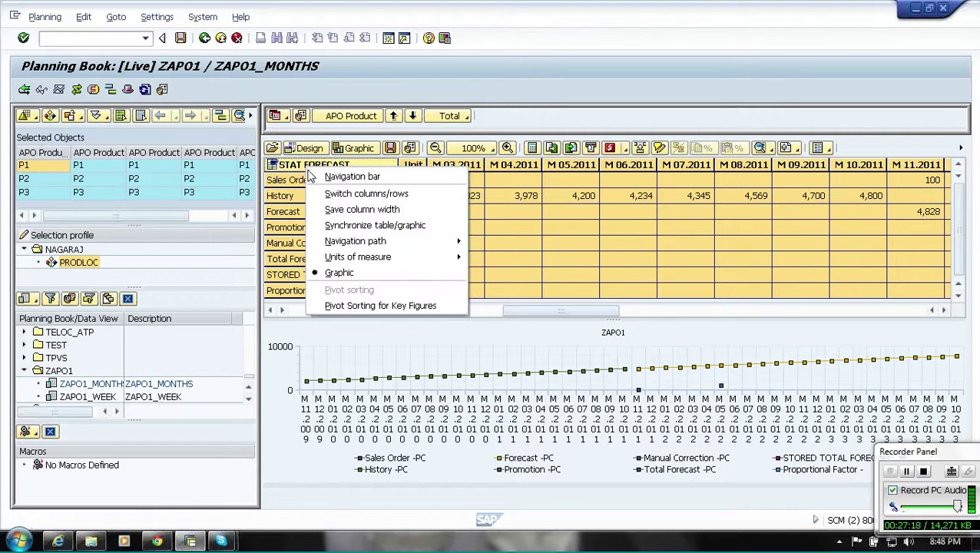
{"action": "left_click", "coordinate": [335, 274]}
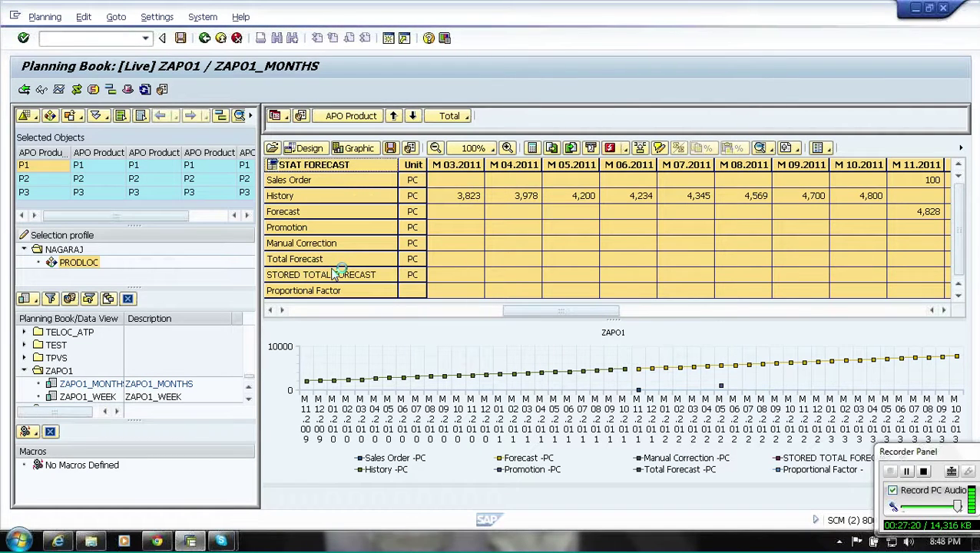
{"action": "left_click", "coordinate": [476, 242]}
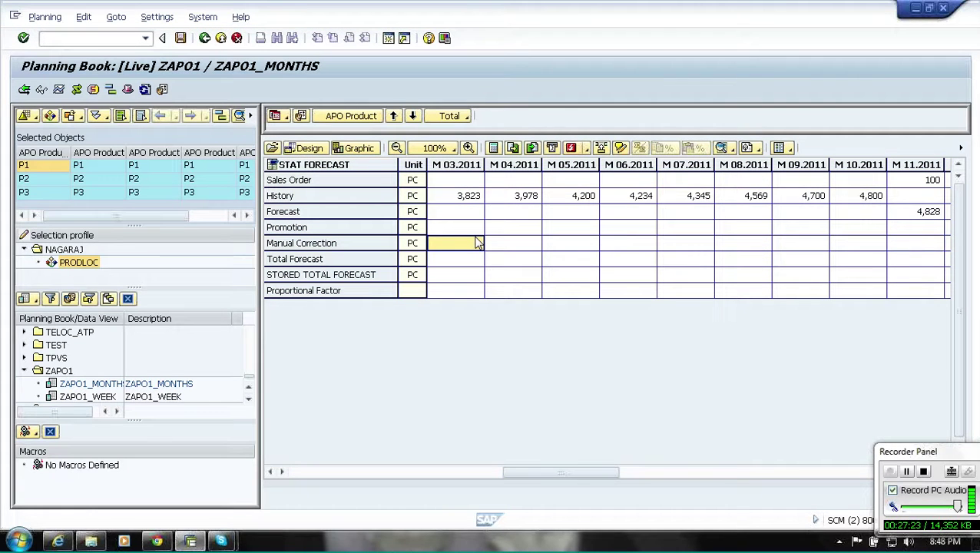
{"action": "left_click", "coordinate": [442, 164]}
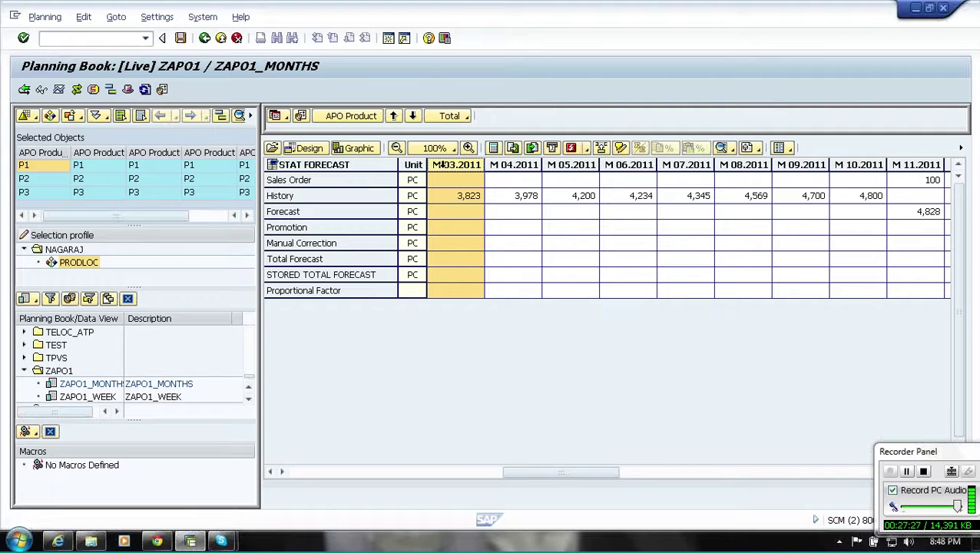
{"action": "left_click", "coordinate": [571, 165], "text": "shift"}
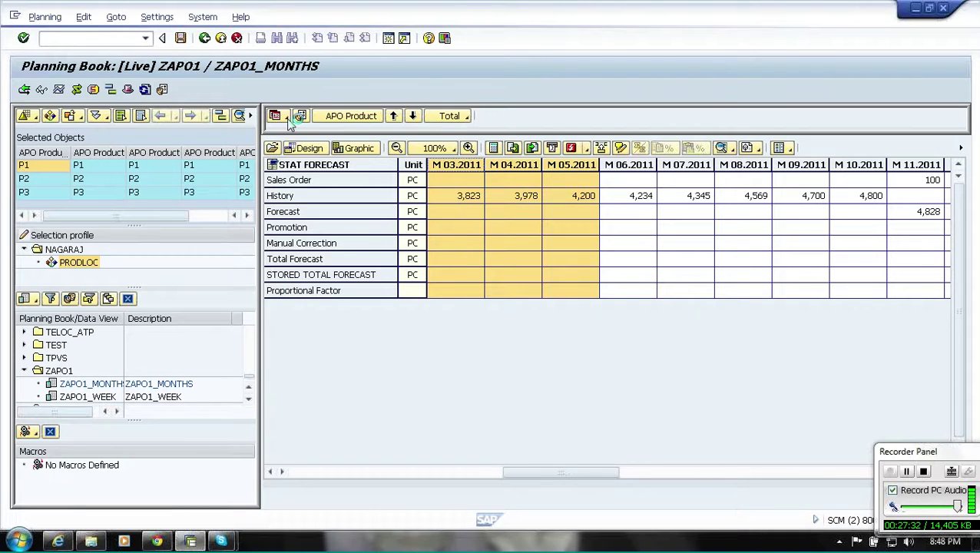
Step: Switch the grid to the 10 weeks bucket profile starting W 45.2011, then start a new session
{"action": "left_click", "coordinate": [287, 117]}
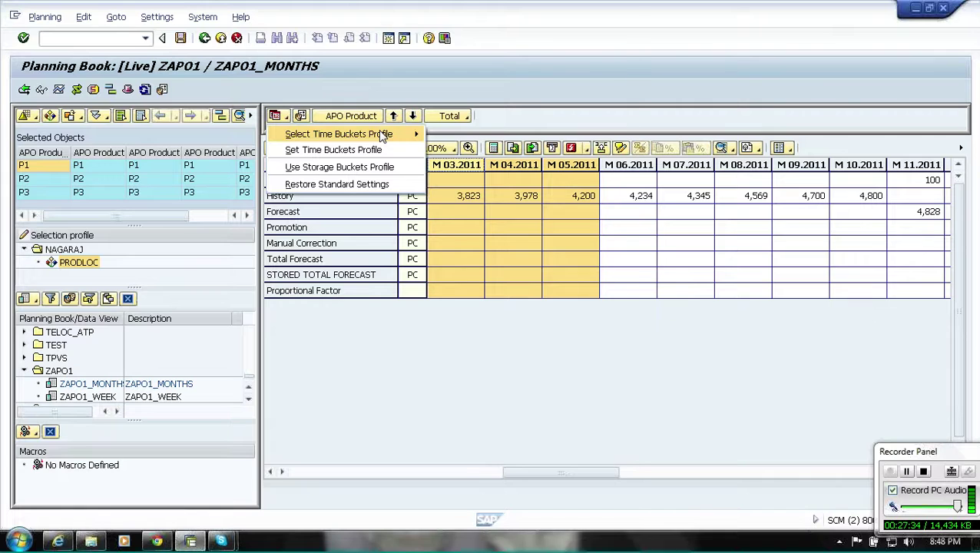
{"action": "mouse_move", "coordinate": [382, 135]}
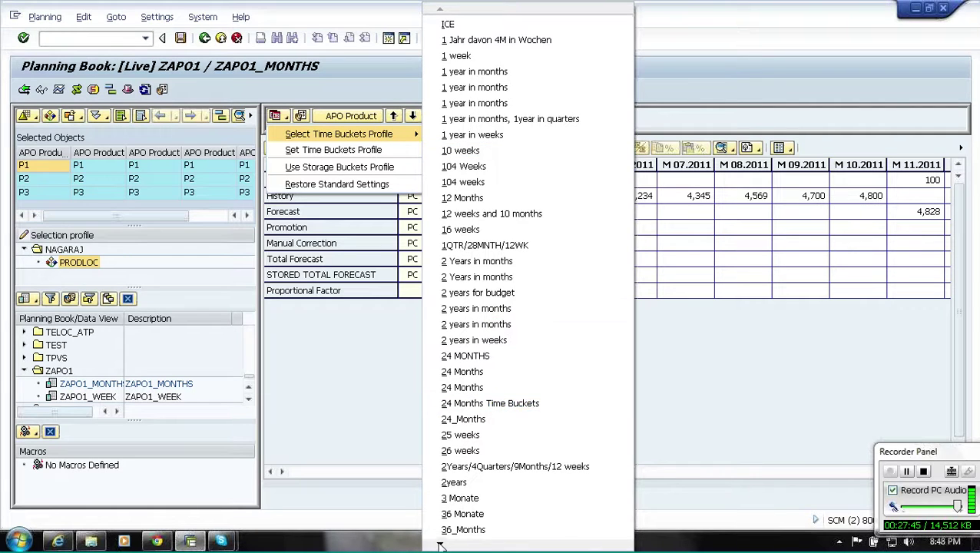
{"action": "mouse_move", "coordinate": [440, 545]}
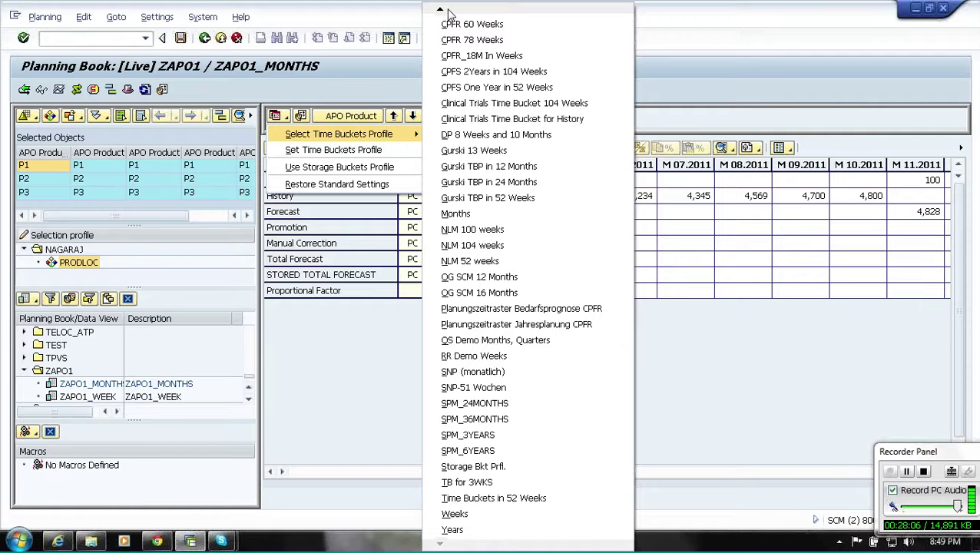
{"action": "mouse_move", "coordinate": [440, 12]}
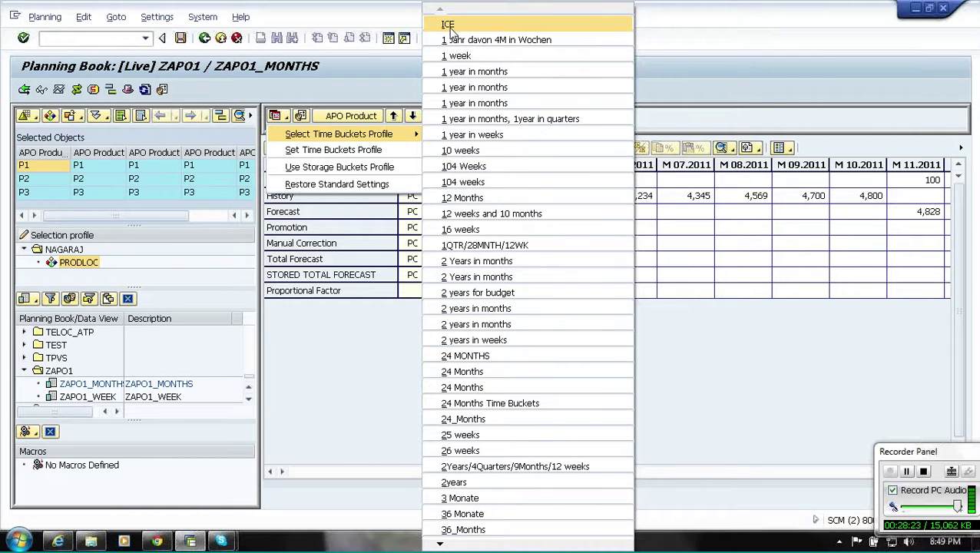
{"action": "left_click", "coordinate": [471, 151]}
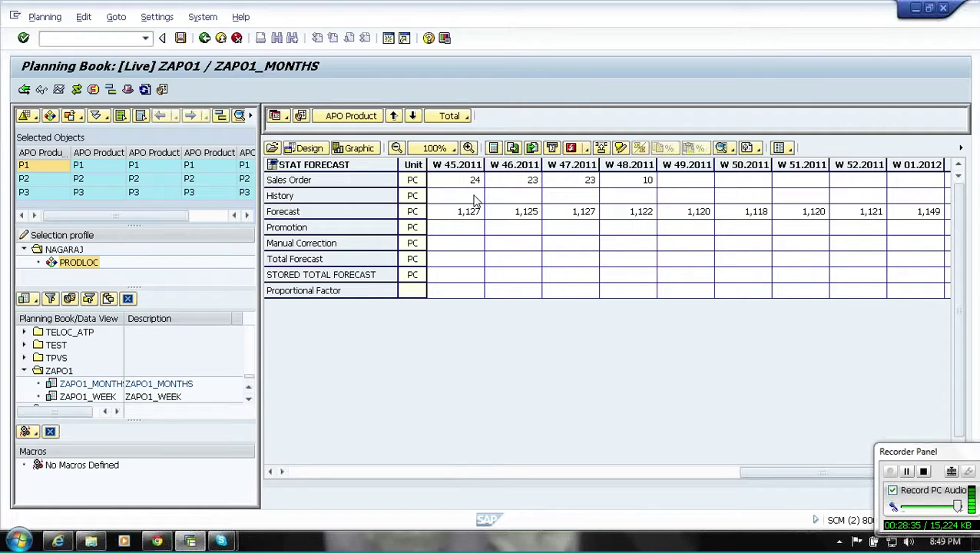
{"action": "left_click", "coordinate": [450, 185]}
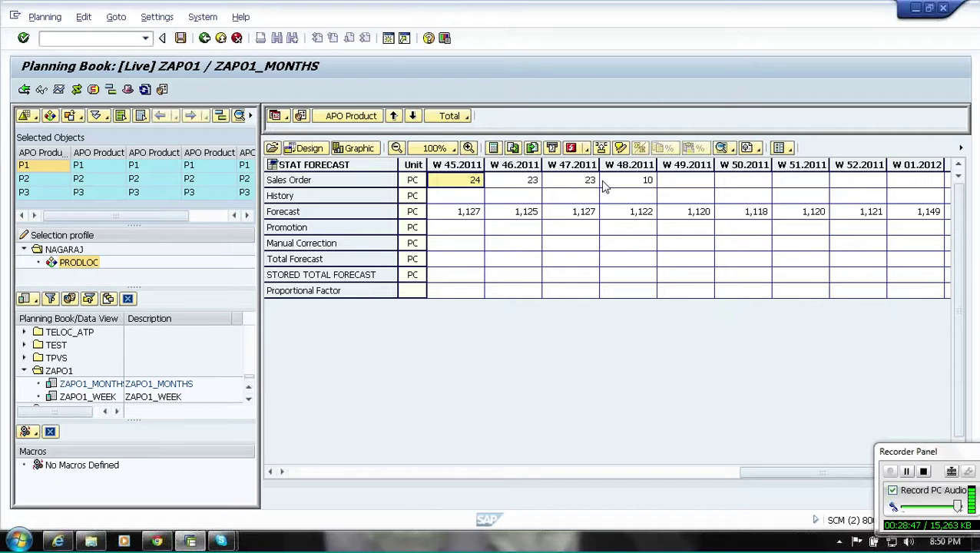
{"action": "left_click", "coordinate": [389, 40]}
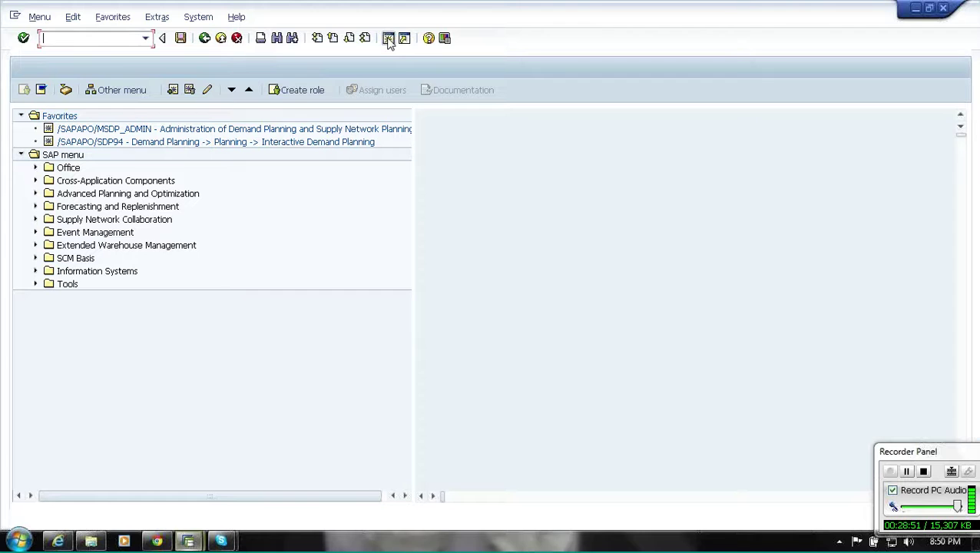
Step: Open planning area ZAPO1 in /SAPAPO/MSDP_ADMIN and view its key figure aggregation settings
{"action": "double_click", "coordinate": [134, 129]}
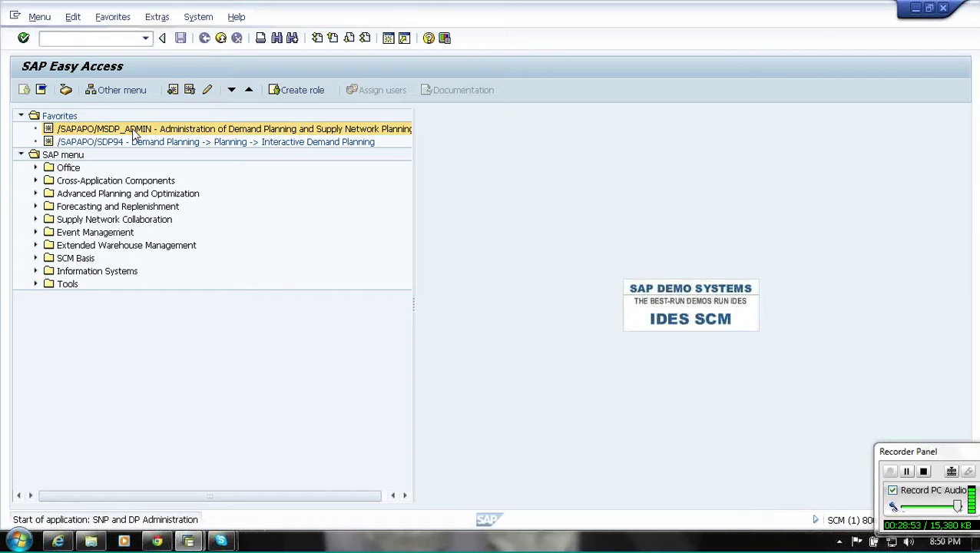
{"action": "left_click_drag", "start_coordinate": [607, 230], "coordinate": [605, 461]}
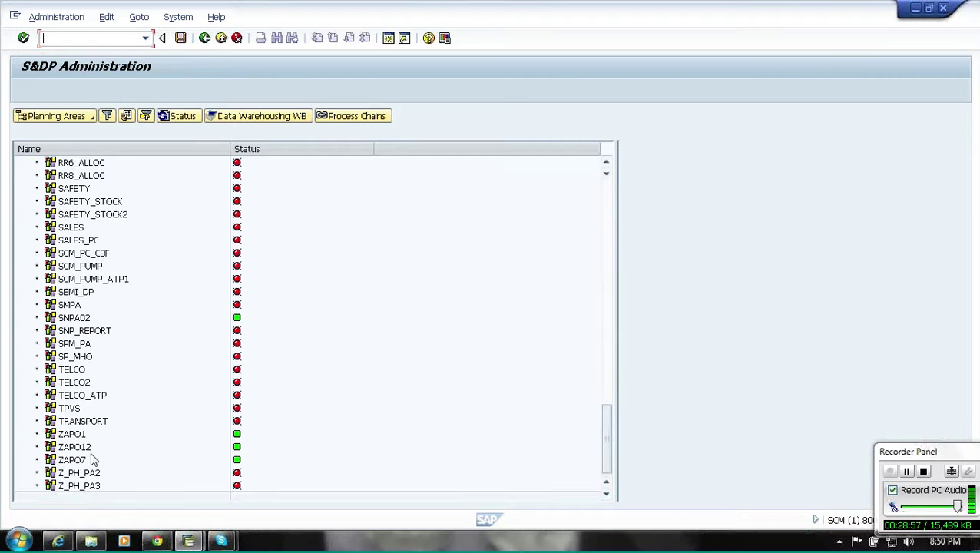
{"action": "double_click", "coordinate": [73, 435]}
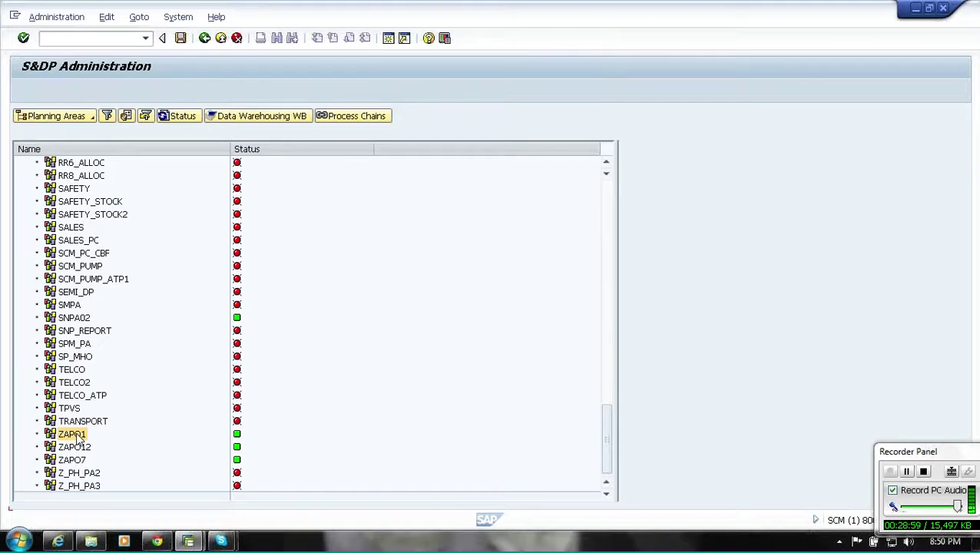
{"action": "left_click", "coordinate": [184, 181]}
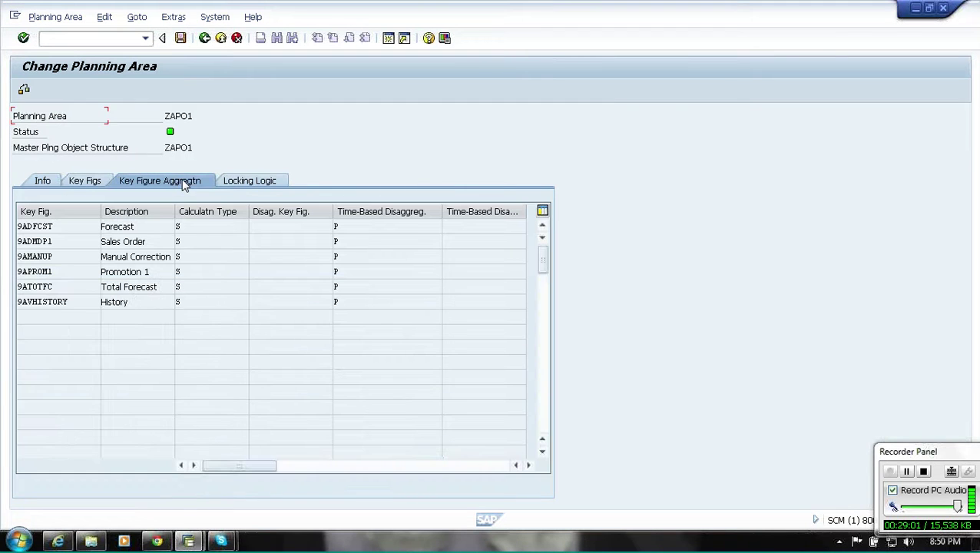
{"action": "left_click", "coordinate": [196, 241]}
Step: Switch between the two sessions, ending on the weekly planning book
{"action": "key", "text": "alt+Tab"}
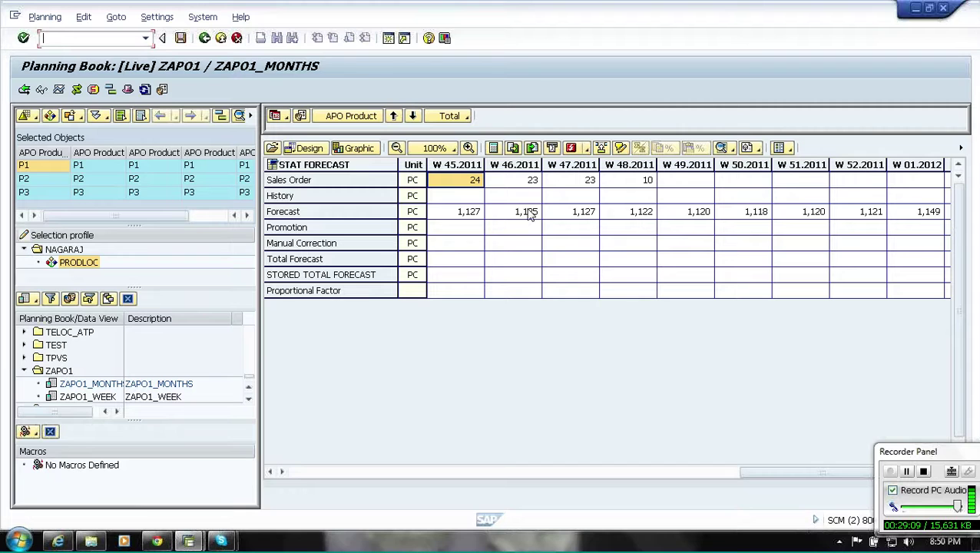
{"action": "key", "text": "alt+Tab"}
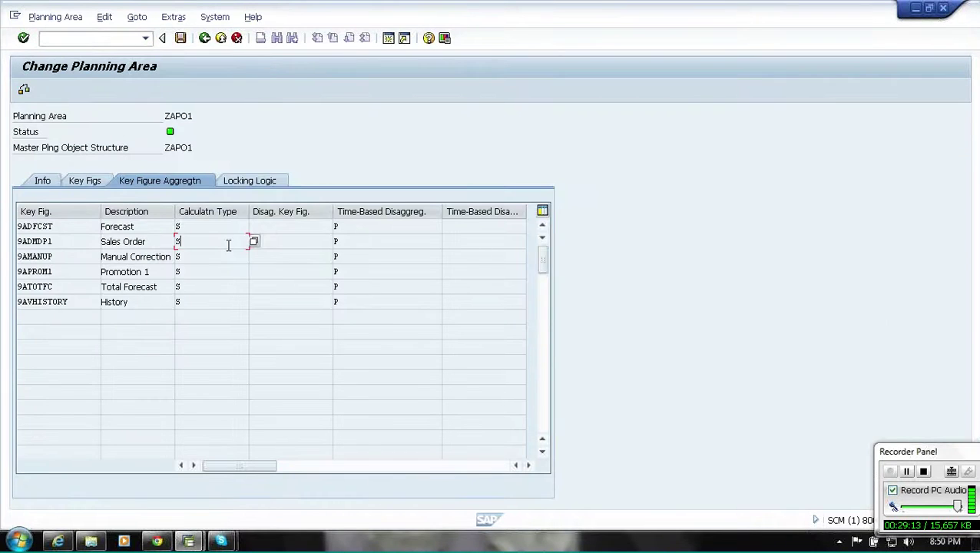
{"action": "key", "text": "alt+Tab"}
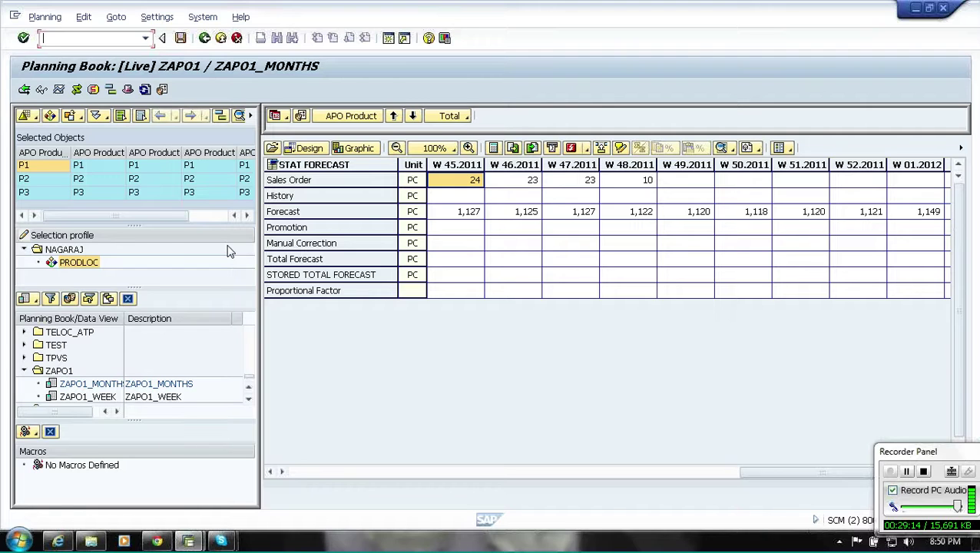
Step: Download the weekly planning book data to the Desktop as CSV file 'test'
{"action": "left_click", "coordinate": [513, 148]}
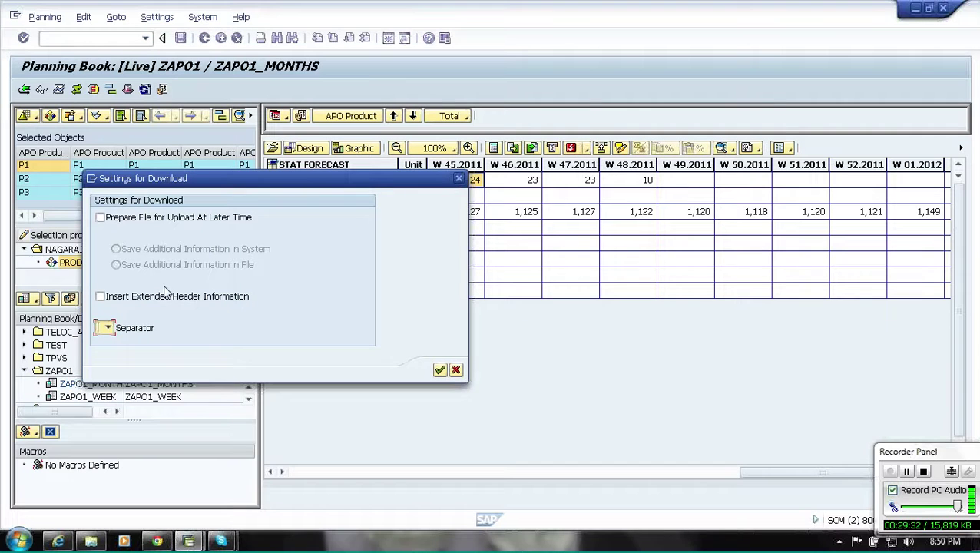
{"action": "left_click", "coordinate": [440, 371]}
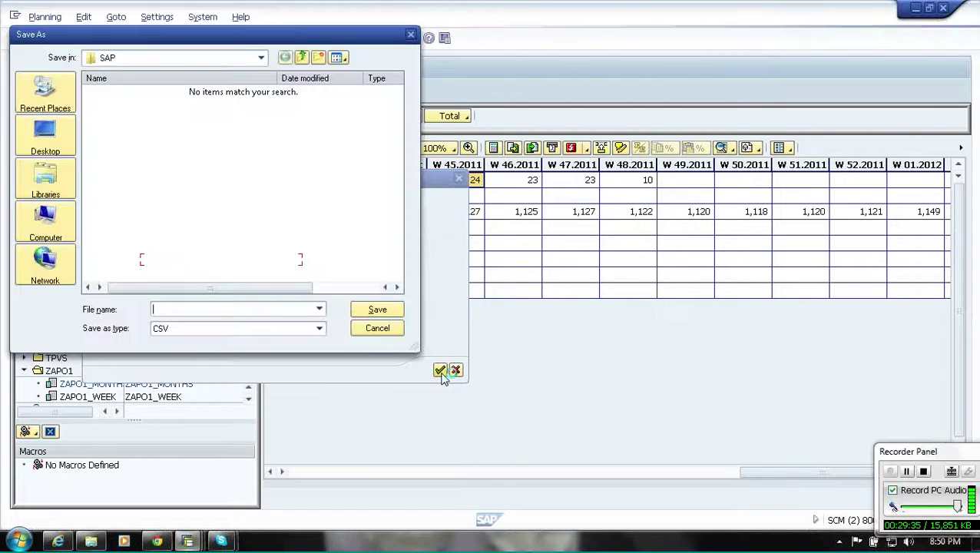
{"action": "left_click", "coordinate": [44, 138]}
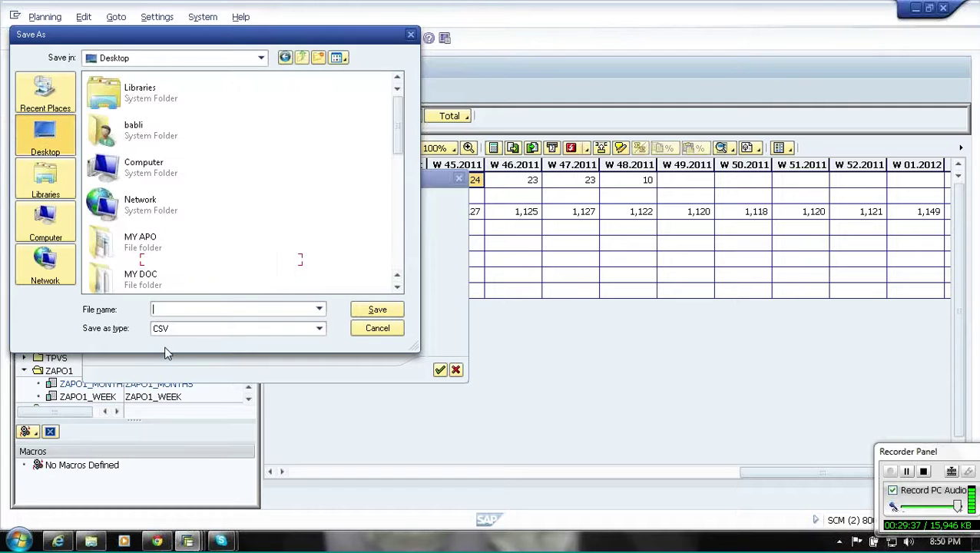
{"action": "type", "text": "test"}
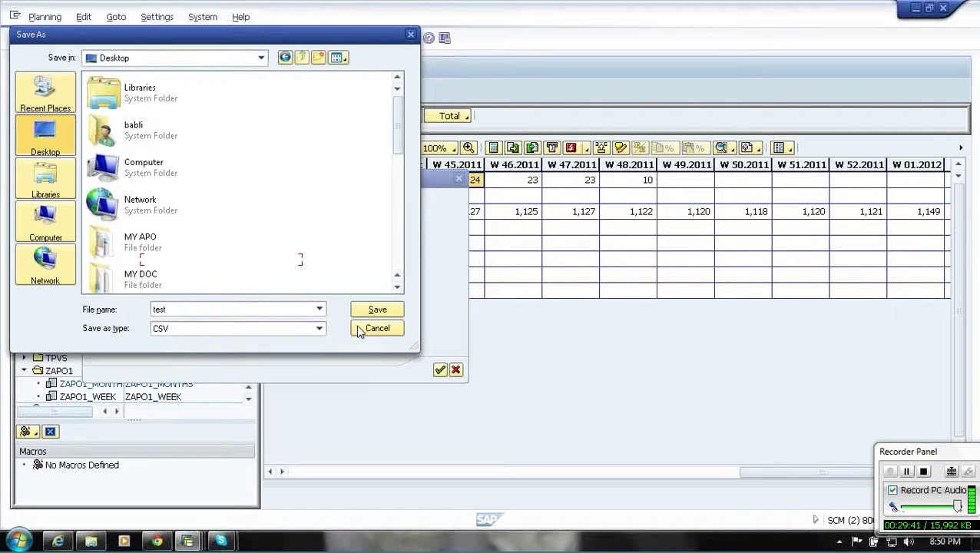
{"action": "left_click", "coordinate": [359, 331]}
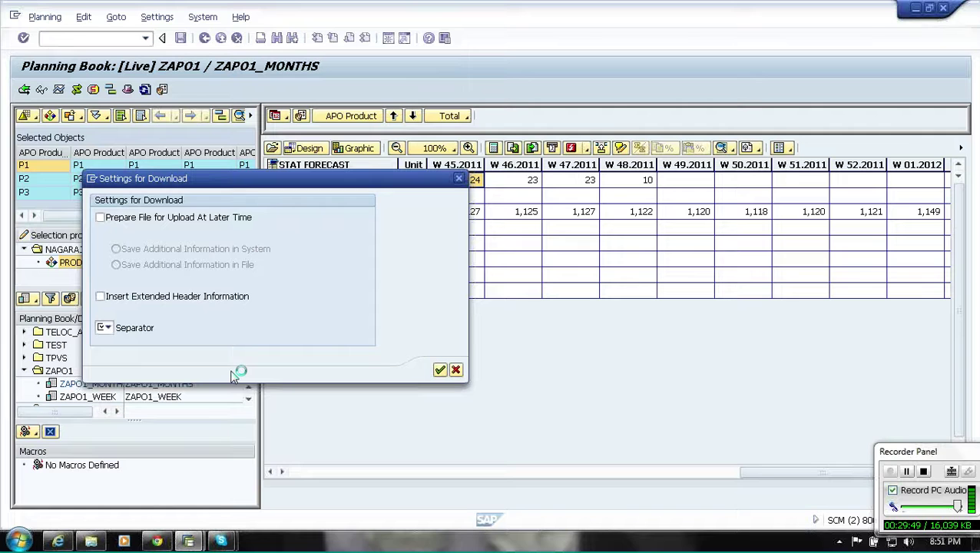
{"action": "left_click", "coordinate": [916, 8]}
Step: Minimise the SAP, Gmail and both Skype windows so the Excel workbook test is in front
{"action": "left_click", "coordinate": [916, 8]}
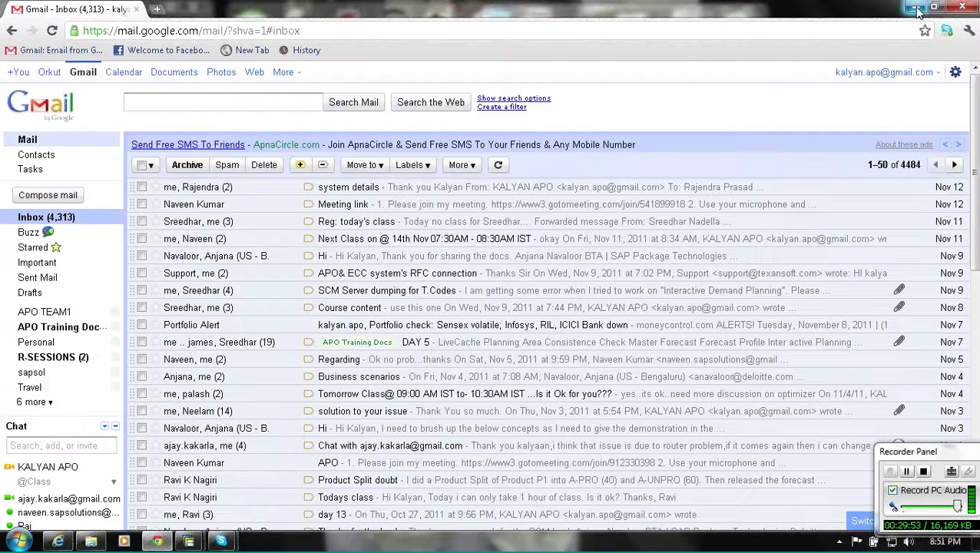
{"action": "left_click", "coordinate": [919, 9]}
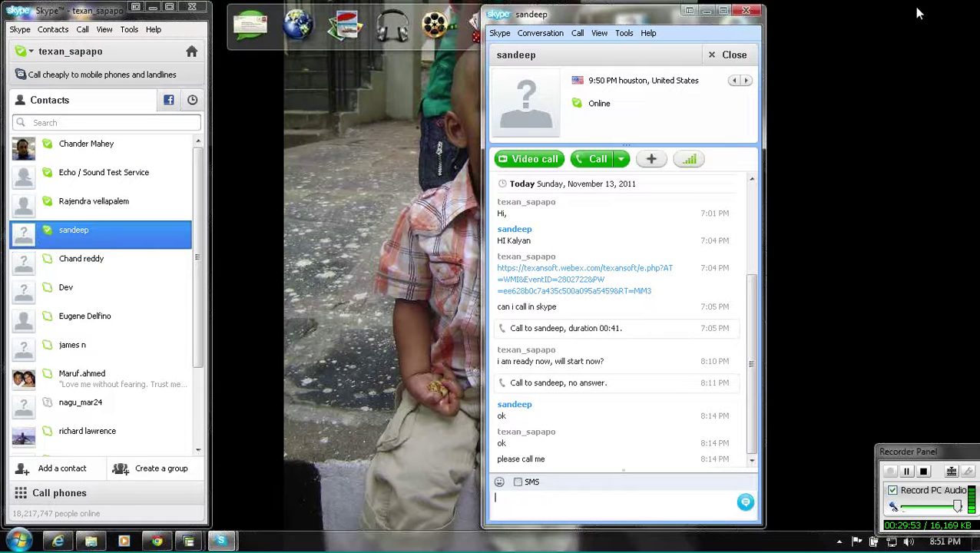
{"action": "left_click", "coordinate": [707, 12]}
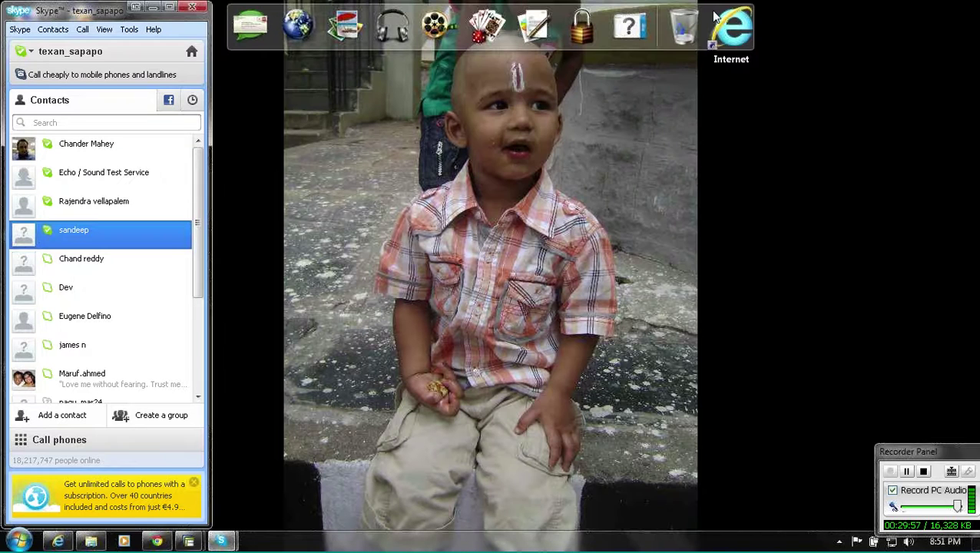
{"action": "left_click", "coordinate": [154, 7]}
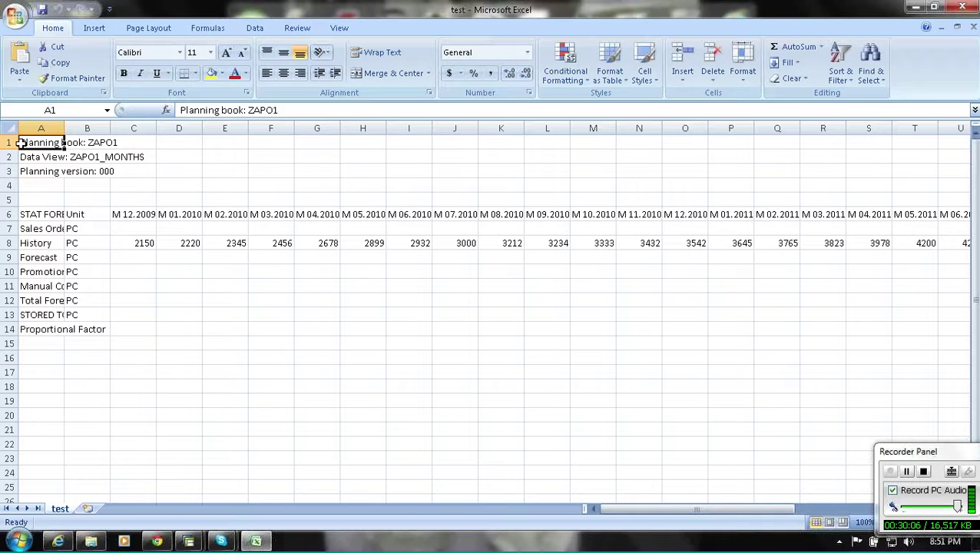
Step: Autofit column A to show full row labels, check the labels and History value 2345 in E8
{"action": "double_click", "coordinate": [65, 128]}
{"action": "left_click", "coordinate": [76, 226]}
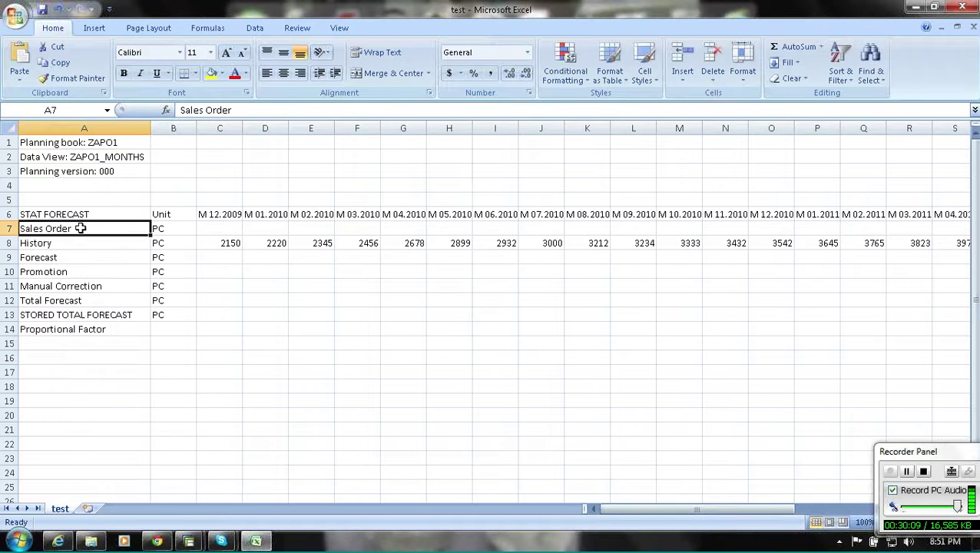
{"action": "left_click", "coordinate": [75, 257]}
{"action": "key", "text": "Down"}
{"action": "key", "text": "Down"}
{"action": "key", "text": "Down"}
{"action": "key", "text": "Down"}
{"action": "key", "text": "Down"}
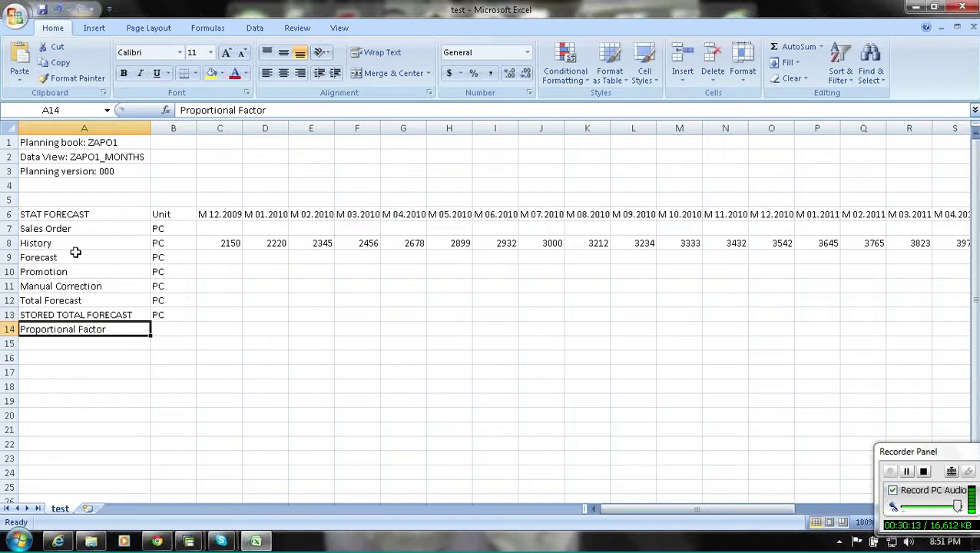
{"action": "left_click", "coordinate": [291, 242]}
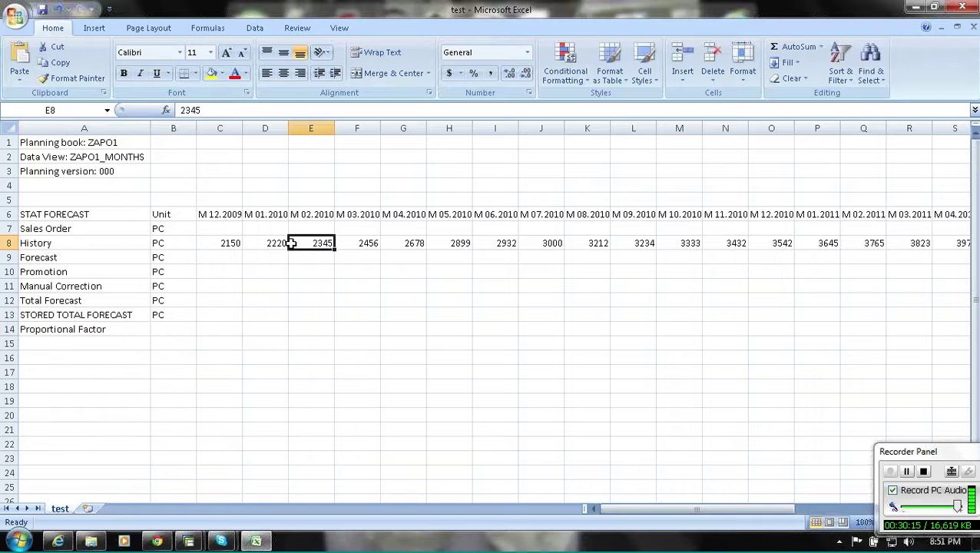
{"action": "key", "text": "alt+Tab"}
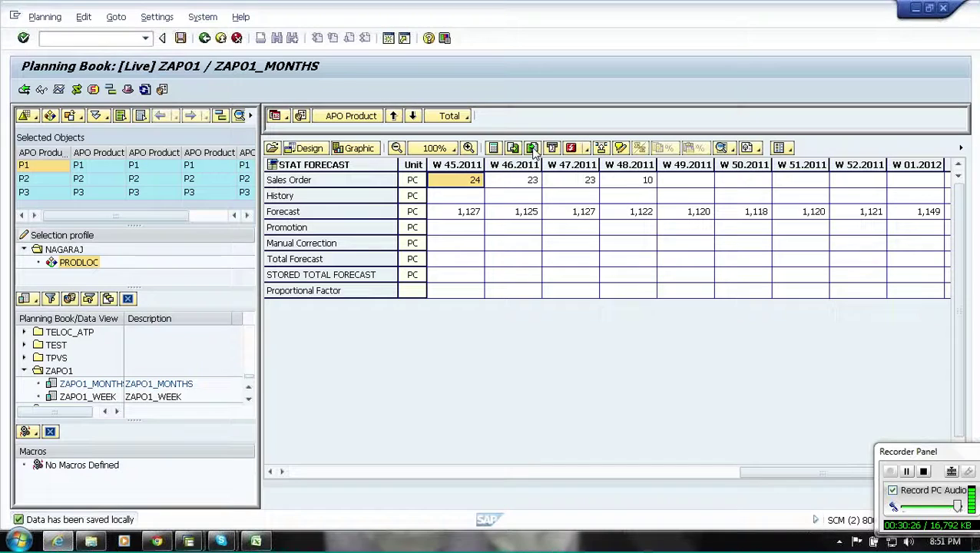
Step: Copy the History values E8:K8 (2,345 onward) from the Excel workbook test
{"action": "left_click", "coordinate": [256, 541]}
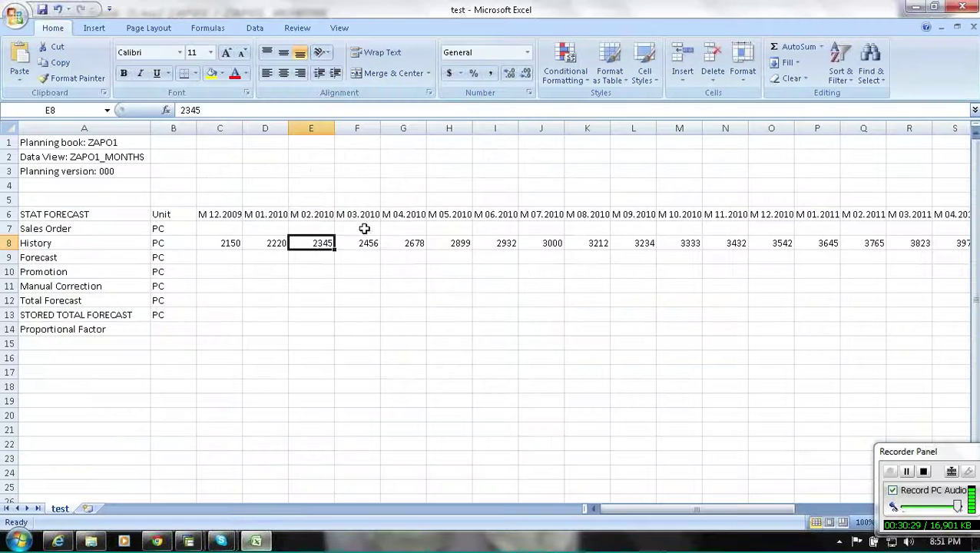
{"action": "left_click_drag", "start_coordinate": [326, 243], "coordinate": [546, 231]}
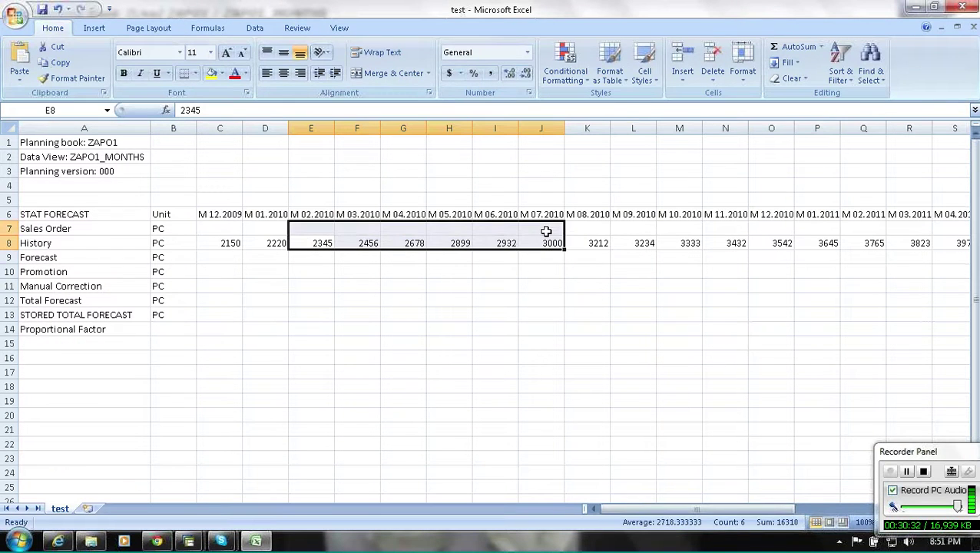
{"action": "left_click", "coordinate": [415, 244]}
{"action": "left_click_drag", "start_coordinate": [317, 244], "coordinate": [565, 243]}
{"action": "key", "text": "ctrl+c"}
Step: Paste the copied values into the SAP Promotion row starting at W 46.2011
{"action": "key", "text": "alt+Tab"}
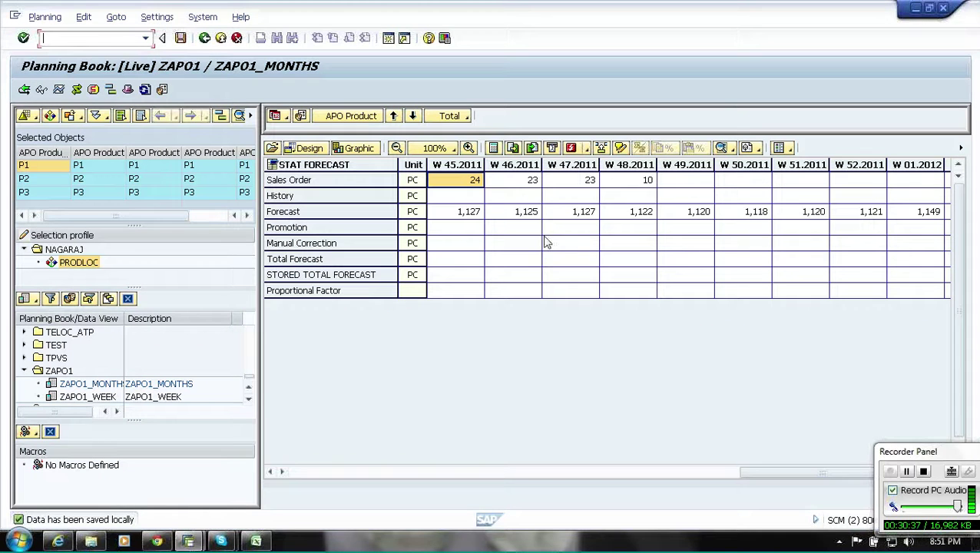
{"action": "left_click", "coordinate": [522, 231]}
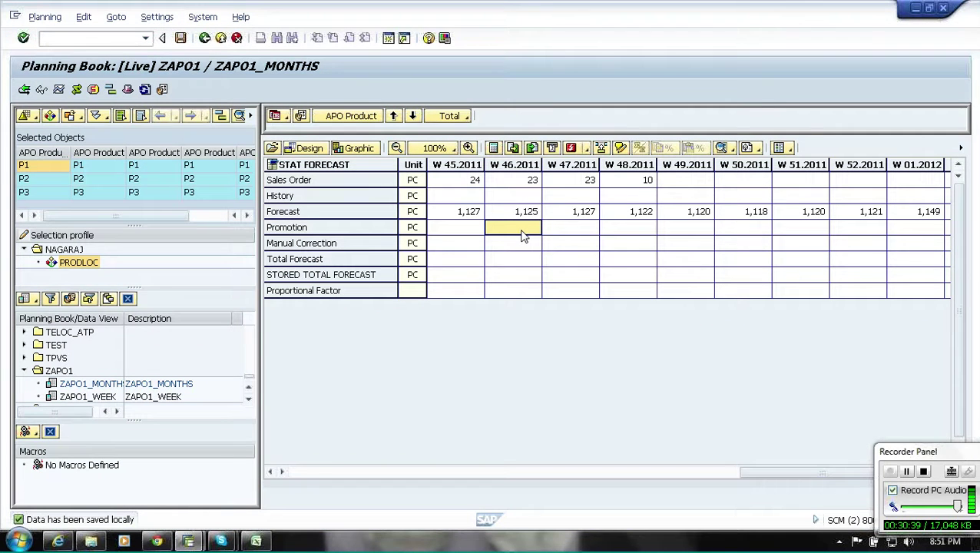
{"action": "key", "text": "ctrl+v"}
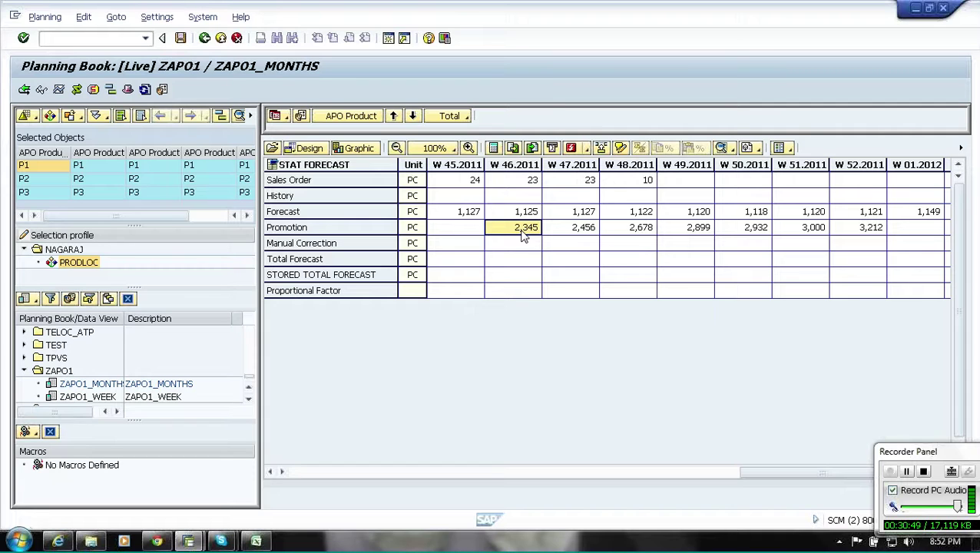
Step: Mark the 9APROM1 Promotion key figure as hidden and save the user settings
{"action": "left_click", "coordinate": [162, 91]}
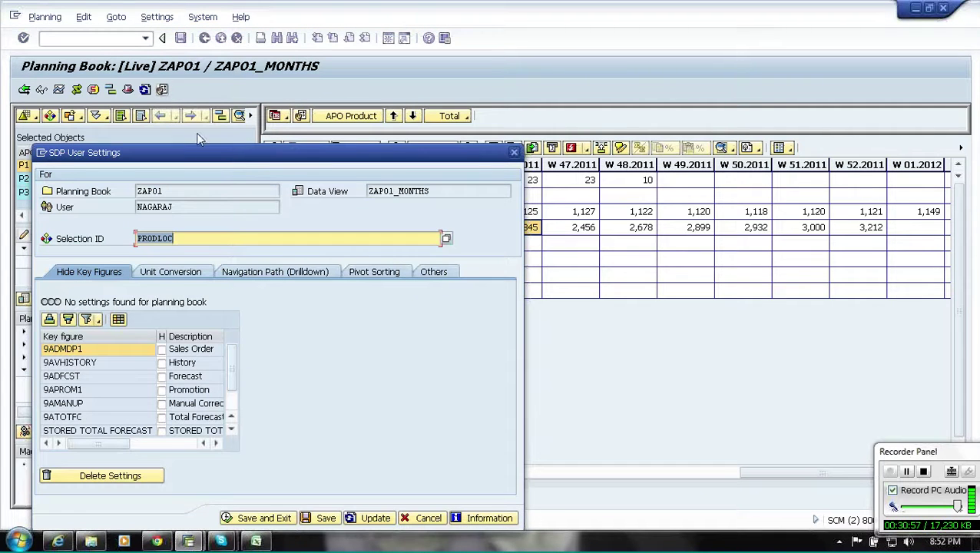
{"action": "left_click_drag", "start_coordinate": [234, 151], "coordinate": [479, 85]}
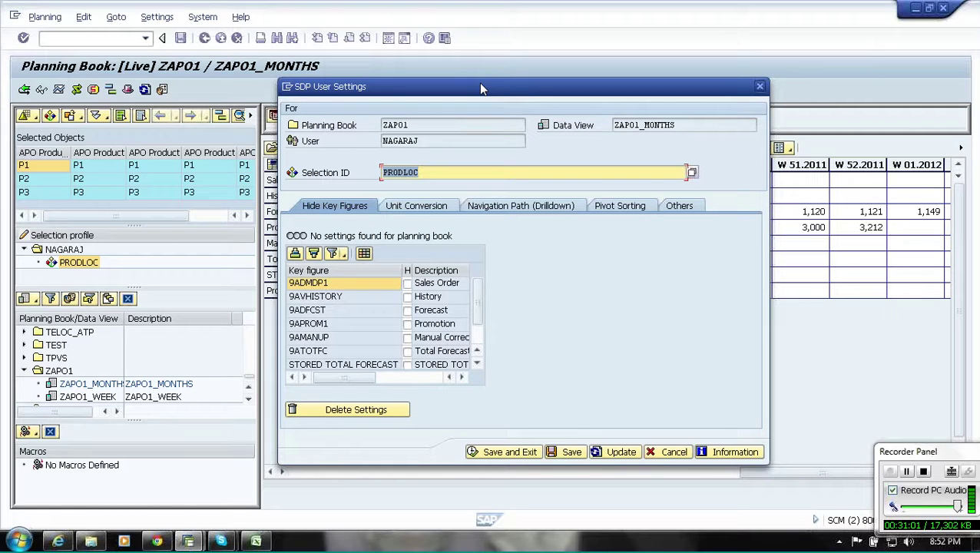
{"action": "left_click", "coordinate": [407, 325]}
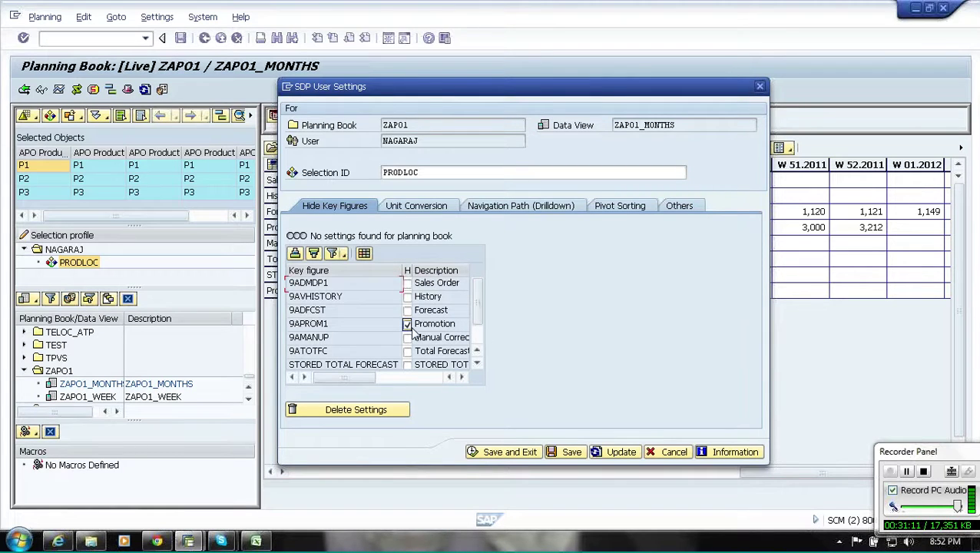
{"action": "left_click", "coordinate": [497, 451]}
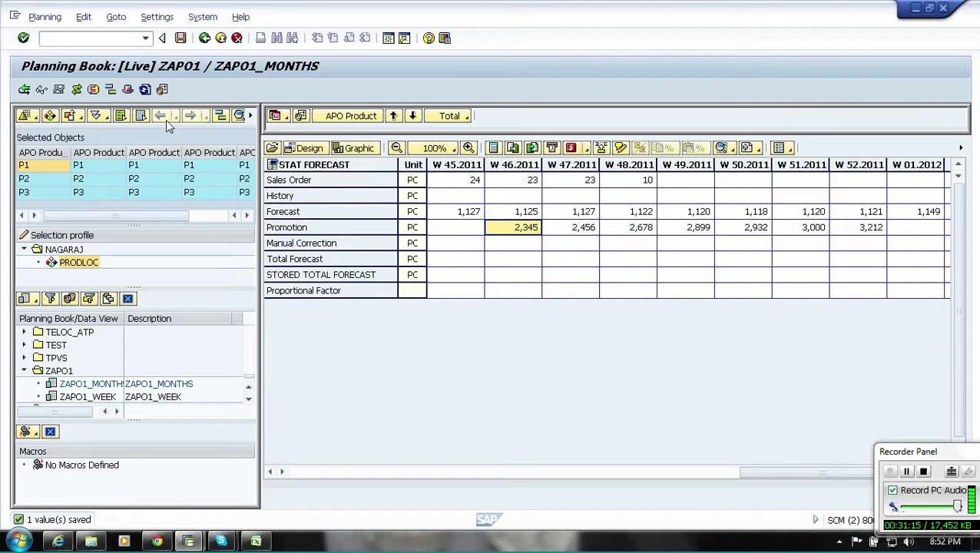
{"action": "left_click", "coordinate": [144, 90]}
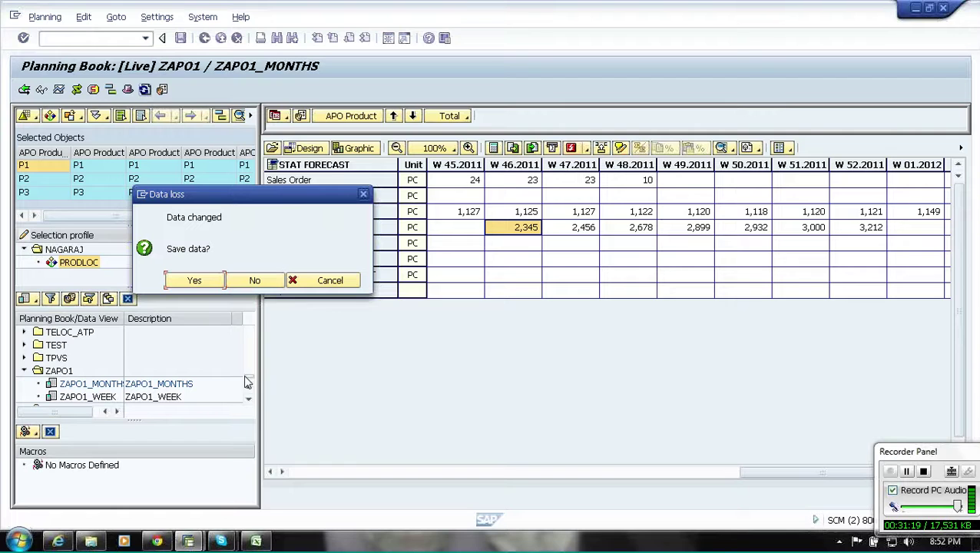
Step: Save the changed data, then untick Promotion's hide flag and re-save the user settings
{"action": "left_click", "coordinate": [190, 280]}
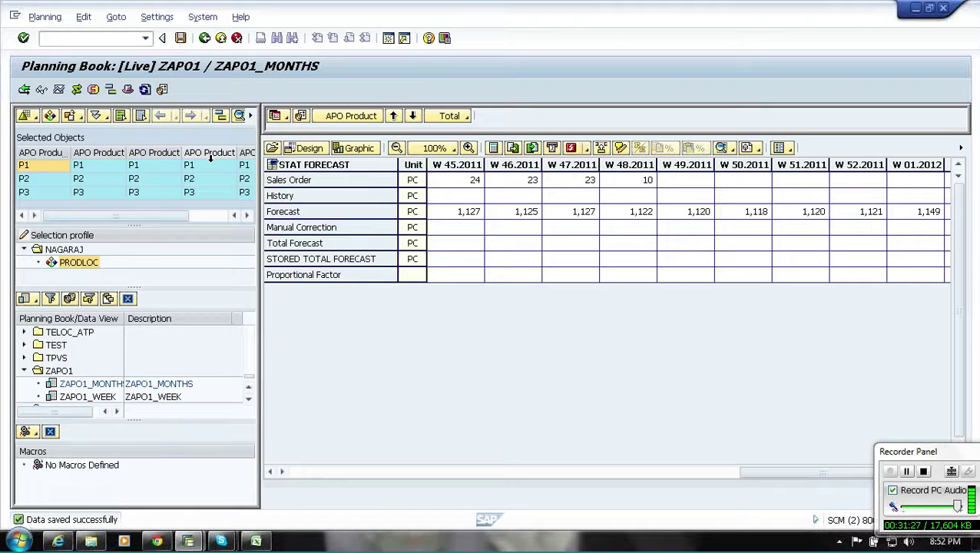
{"action": "left_click", "coordinate": [161, 376]}
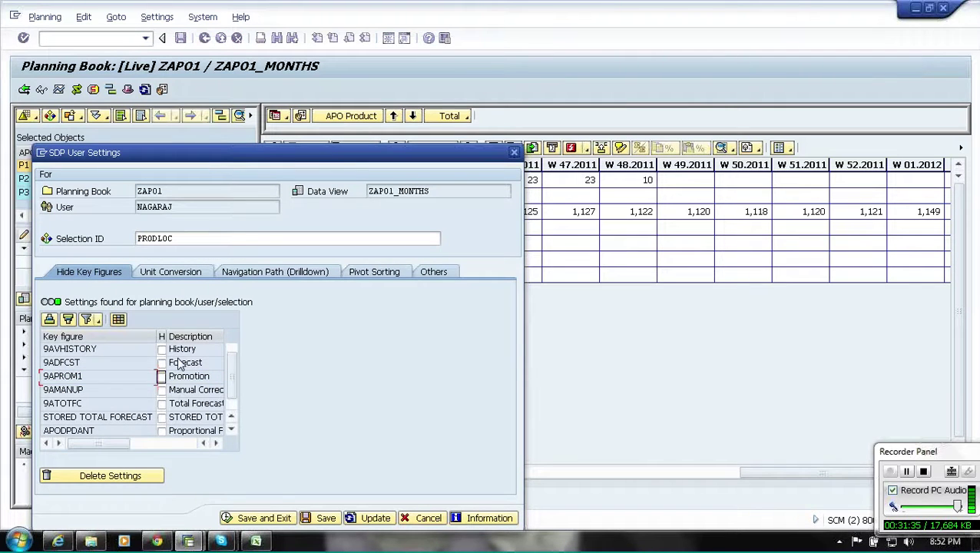
{"action": "left_click", "coordinate": [268, 518]}
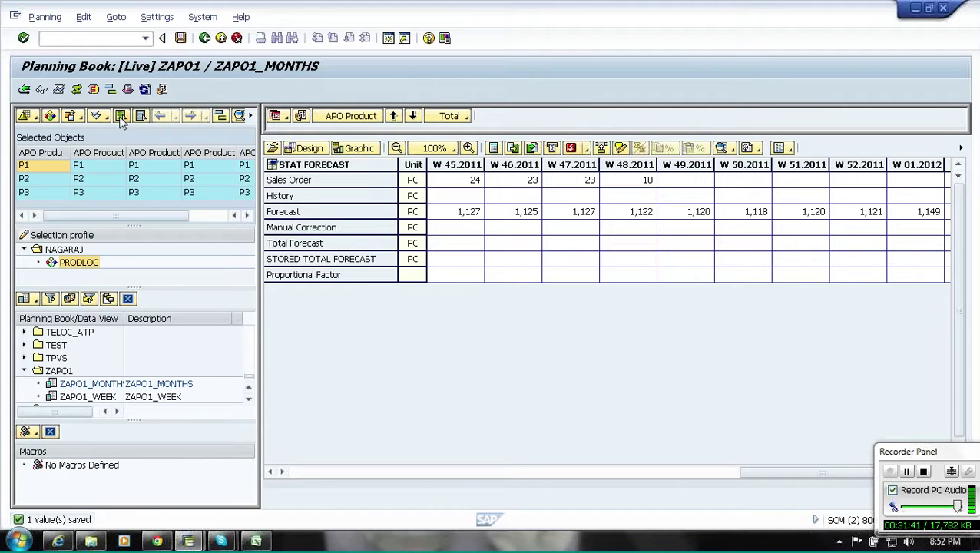
Step: Switch the planning book to the 24 Months time bucket profile
{"action": "left_click", "coordinate": [283, 120]}
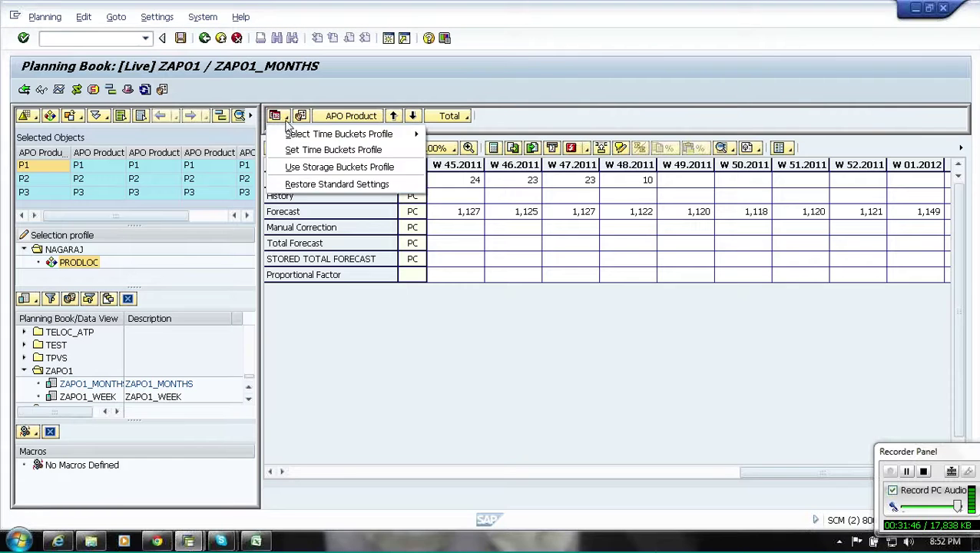
{"action": "mouse_move", "coordinate": [367, 130]}
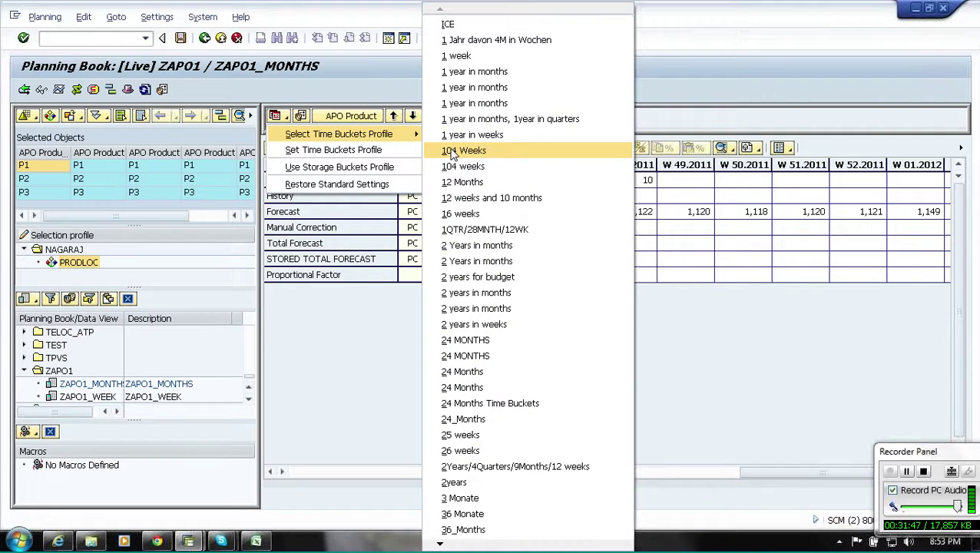
{"action": "left_click", "coordinate": [472, 372]}
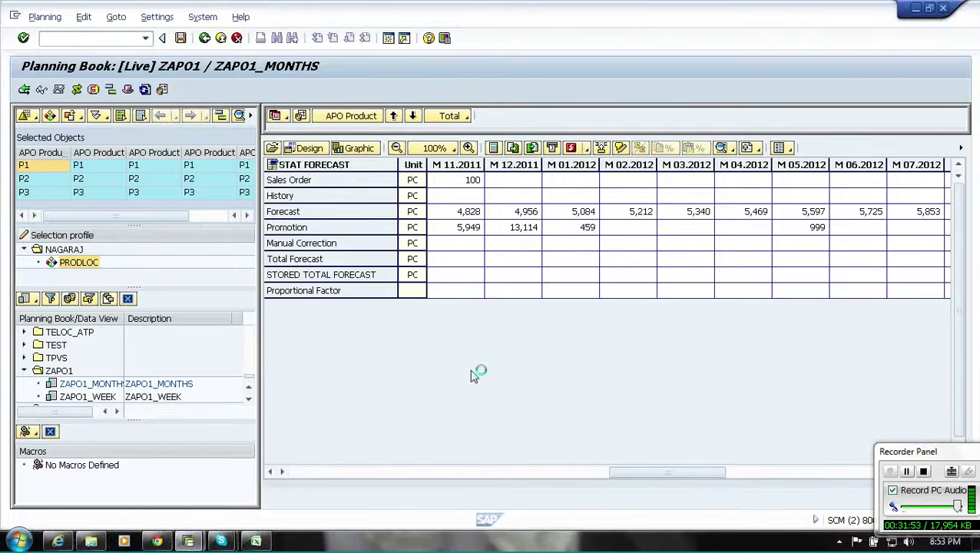
Step: Enter Forecast 8,889 for M 12.2011 and 999 for M 01.2012
{"action": "left_click", "coordinate": [340, 213]}
{"action": "left_click", "coordinate": [499, 217]}
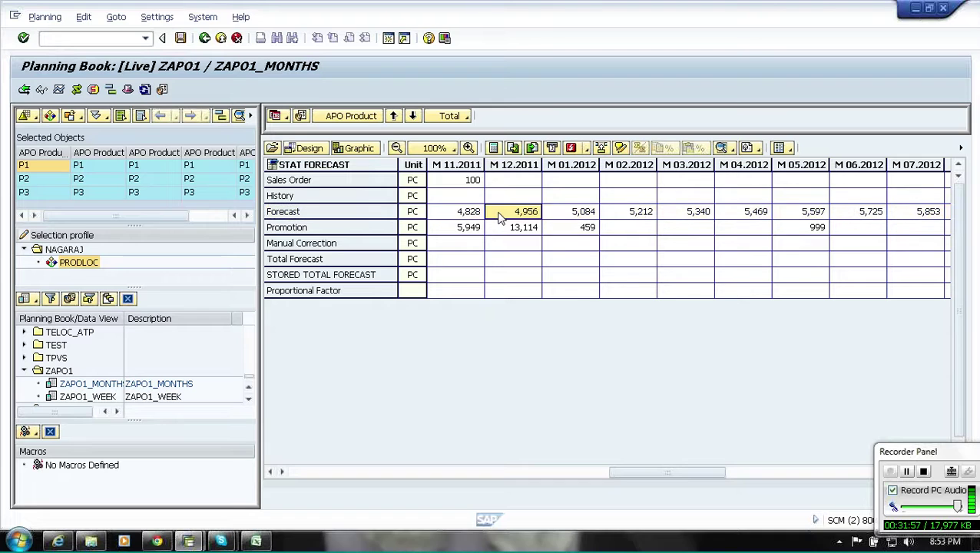
{"action": "type", "text": "8889"}
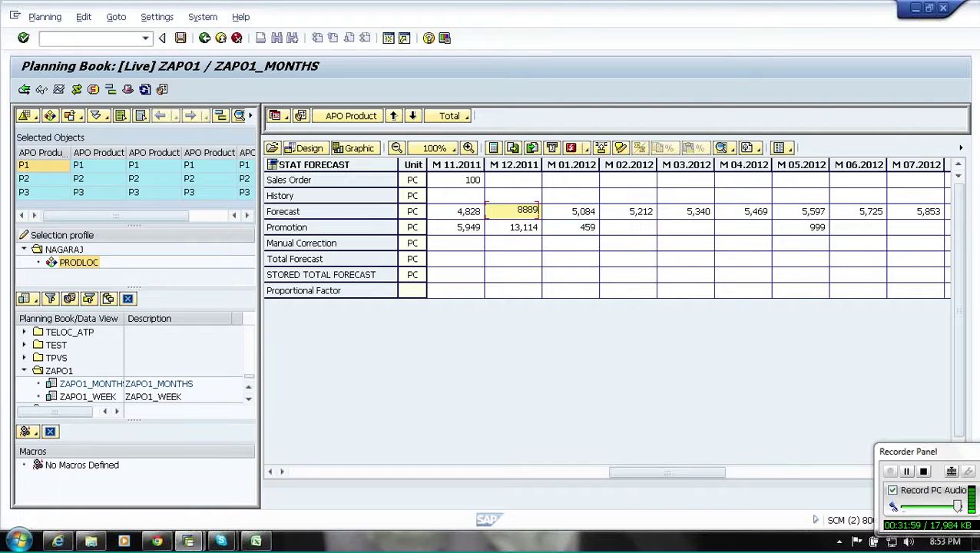
{"action": "key", "text": "Tab"}
{"action": "type", "text": "999"}
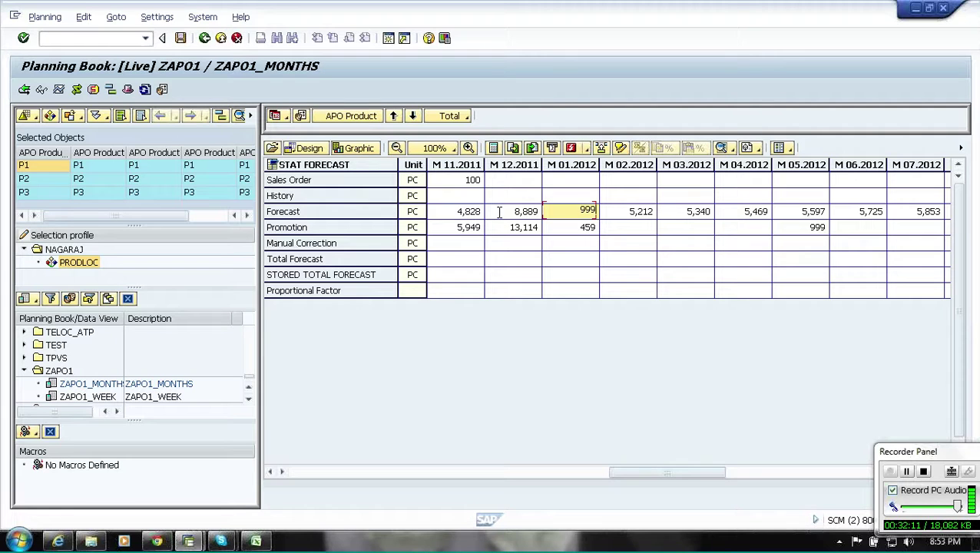
{"action": "left_click", "coordinate": [316, 212]}
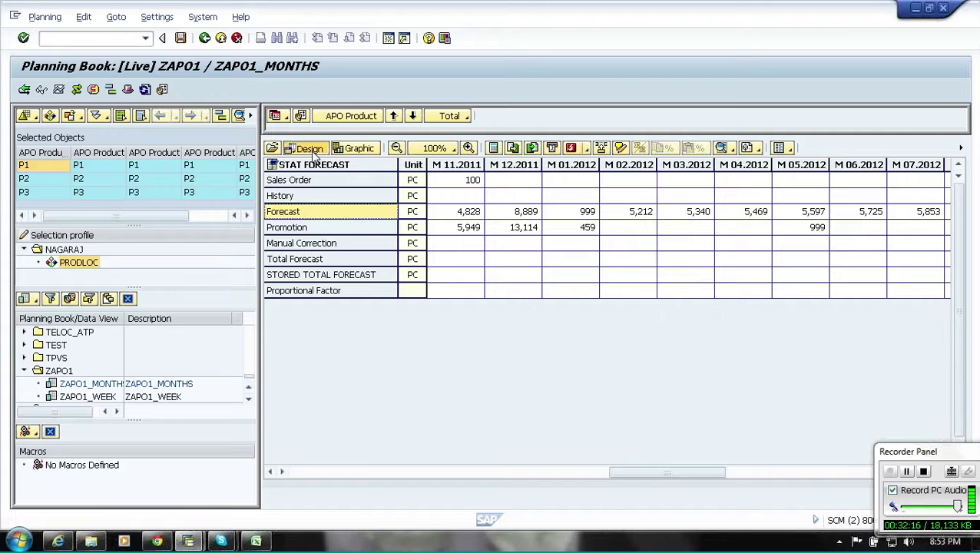
Step: Make the Forecast row output-only in design mode, then return to live mode saving the settings
{"action": "left_click", "coordinate": [310, 149]}
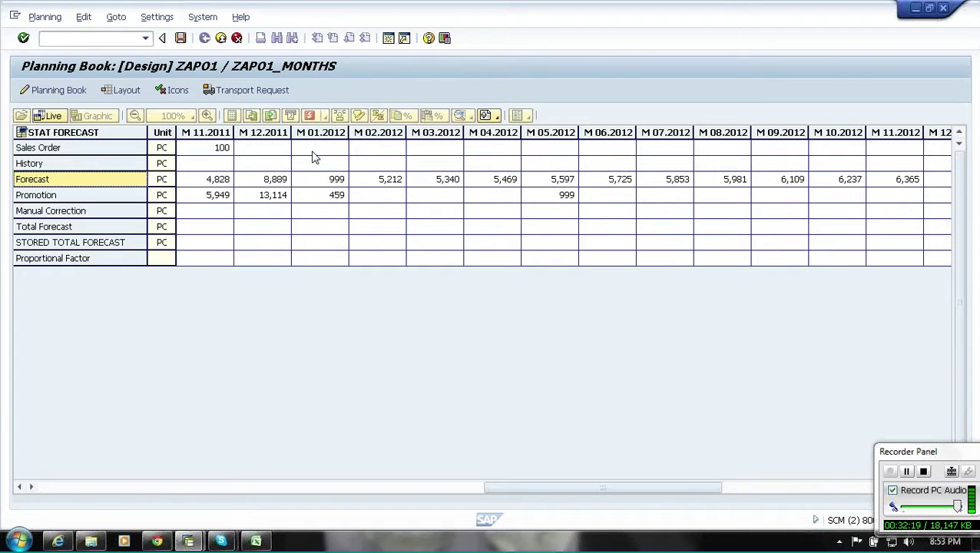
{"action": "right_click", "coordinate": [108, 181]}
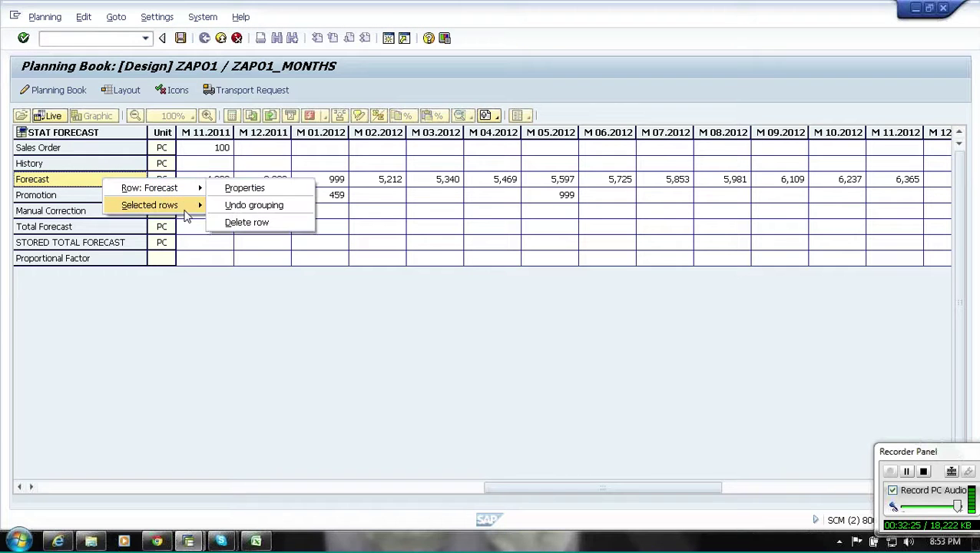
{"action": "mouse_move", "coordinate": [181, 209]}
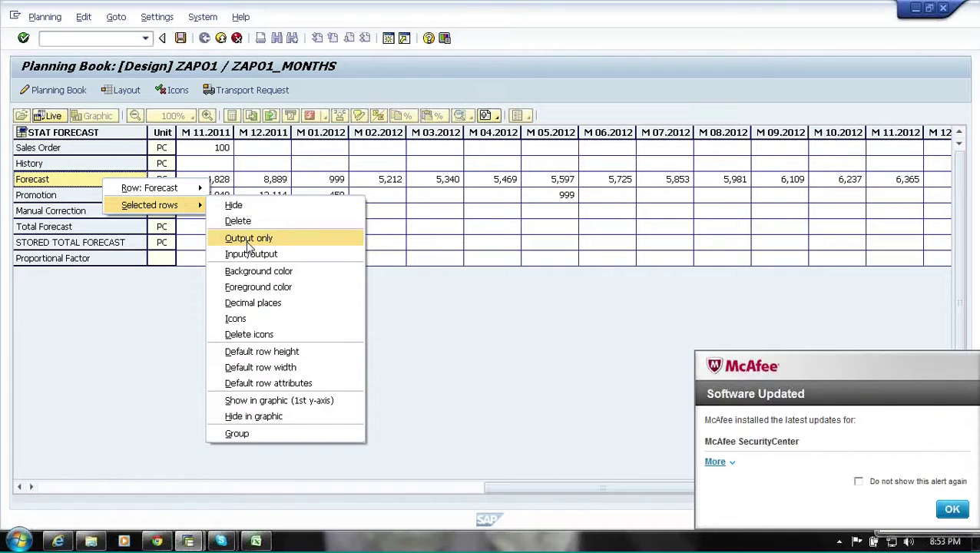
{"action": "left_click", "coordinate": [248, 238]}
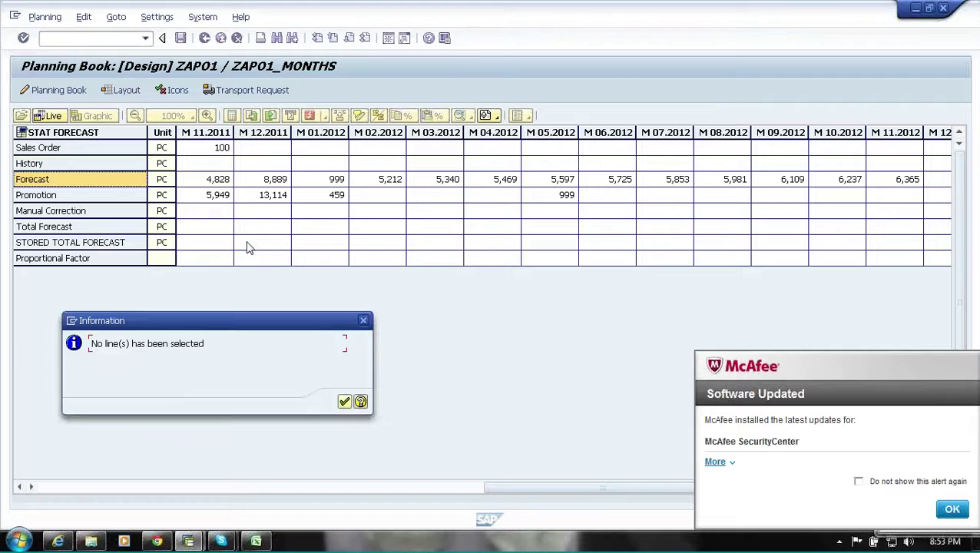
{"action": "left_click", "coordinate": [344, 401]}
{"action": "left_click", "coordinate": [49, 179]}
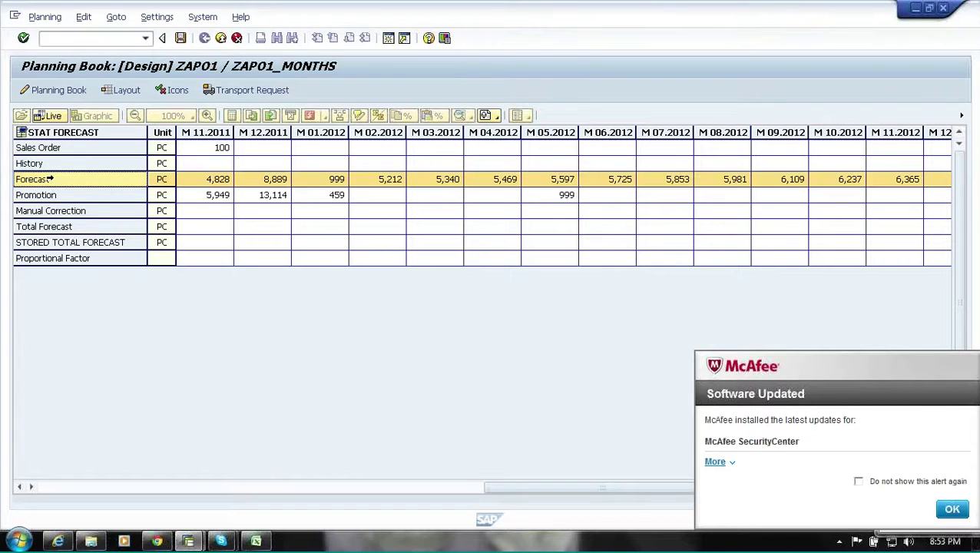
{"action": "right_click", "coordinate": [49, 179]}
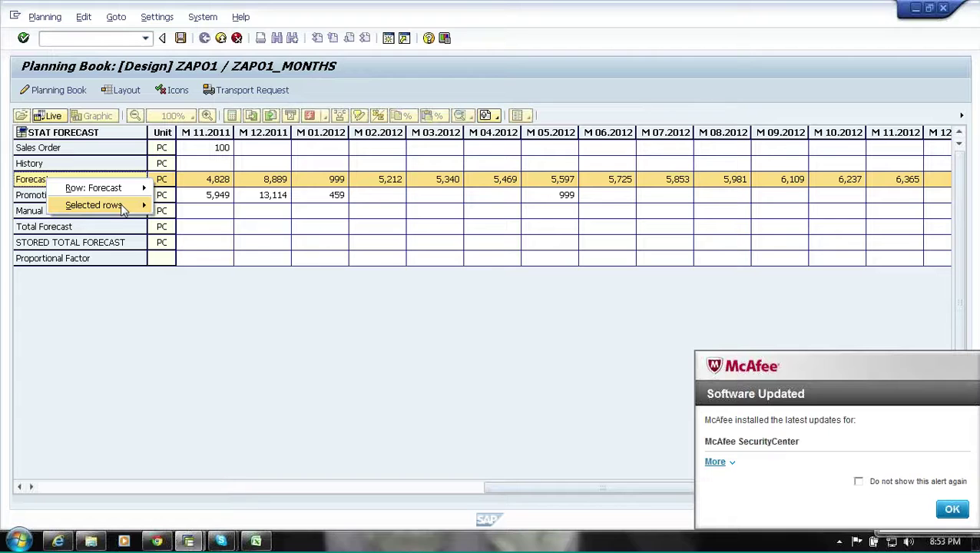
{"action": "mouse_move", "coordinate": [123, 207]}
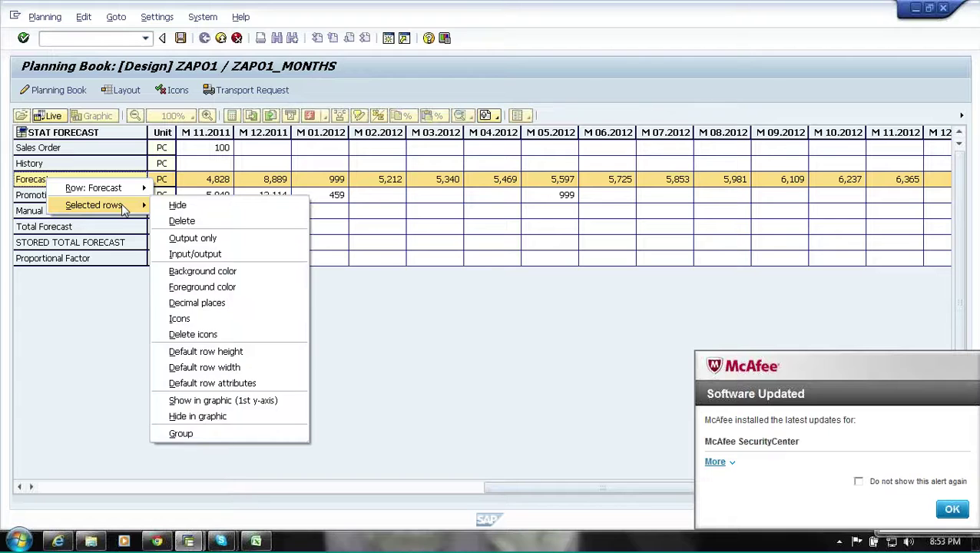
{"action": "left_click", "coordinate": [215, 243]}
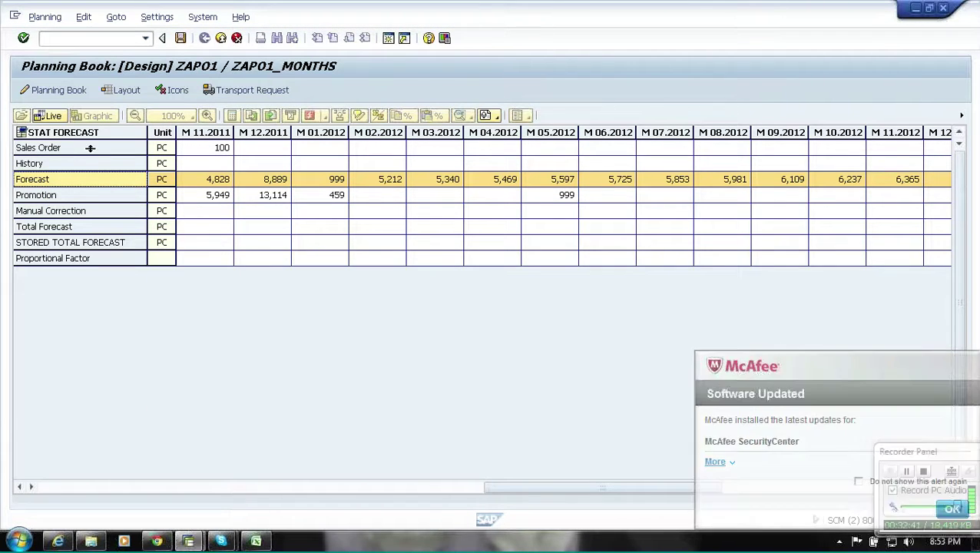
{"action": "left_click", "coordinate": [53, 119]}
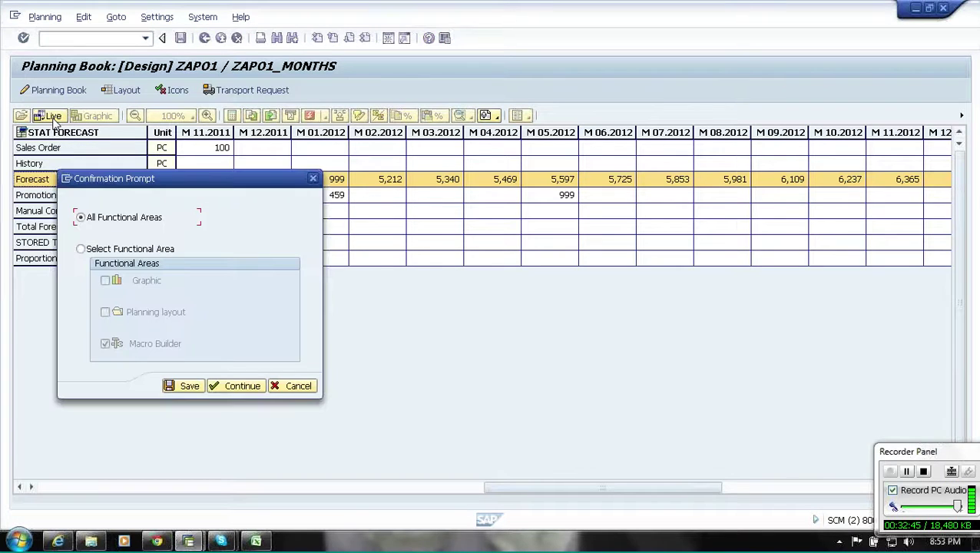
{"action": "left_click", "coordinate": [175, 387]}
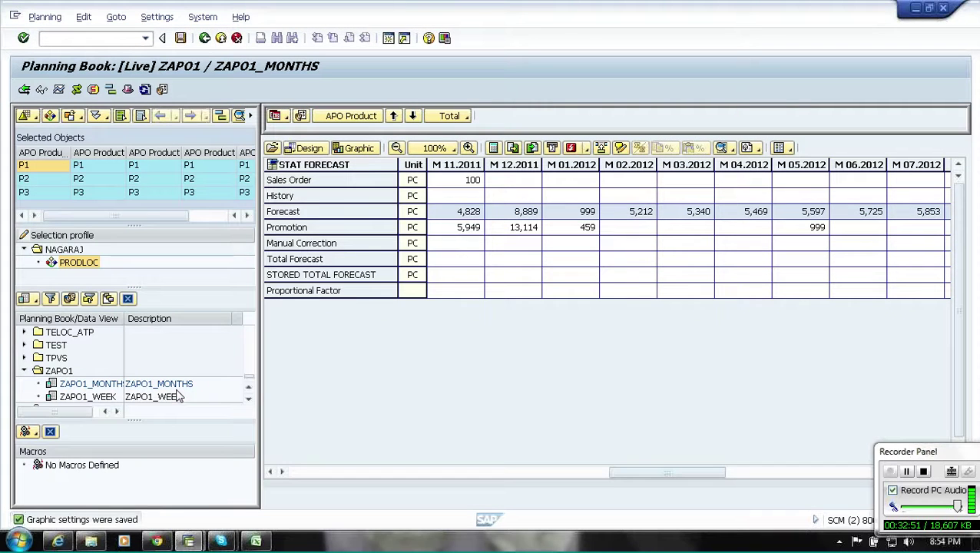
{"action": "left_click", "coordinate": [507, 215]}
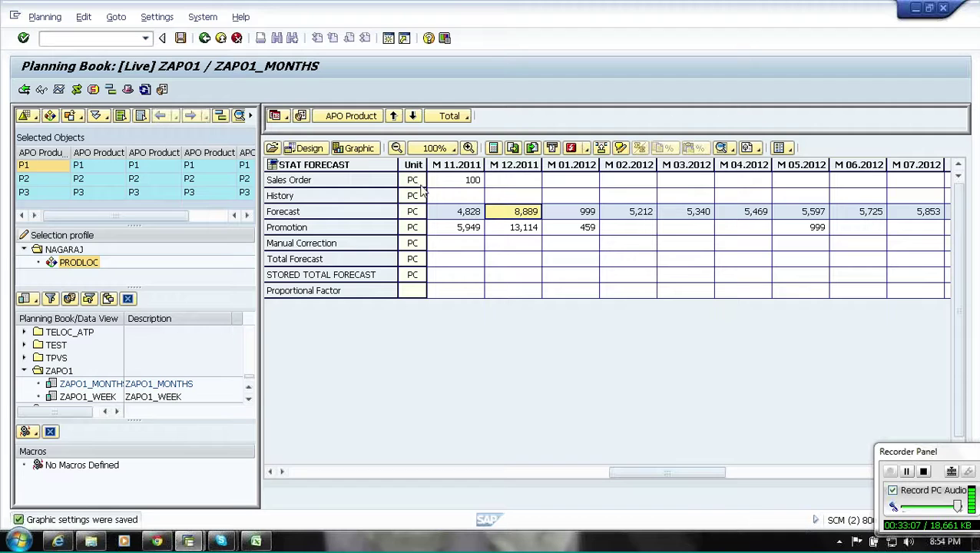
{"action": "left_click", "coordinate": [313, 260]}
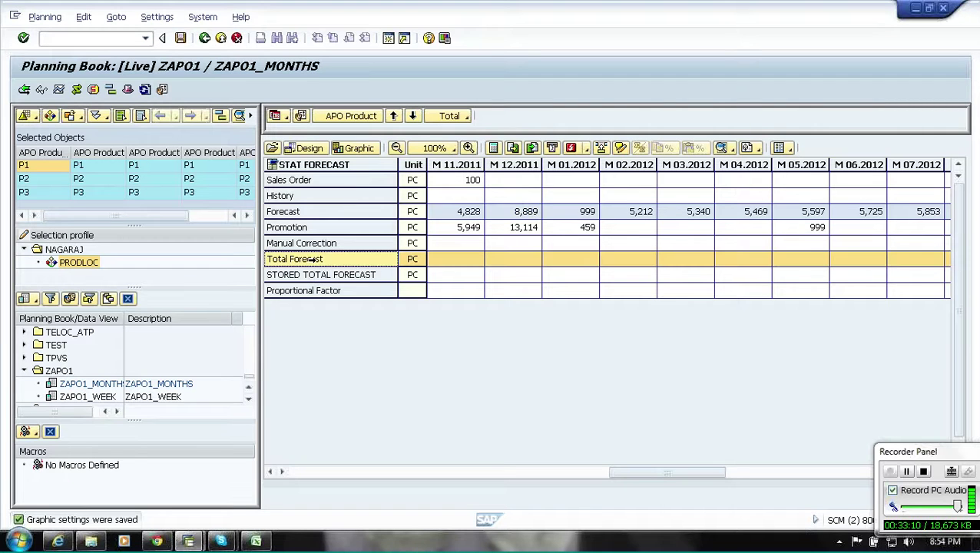
{"action": "left_click", "coordinate": [294, 211]}
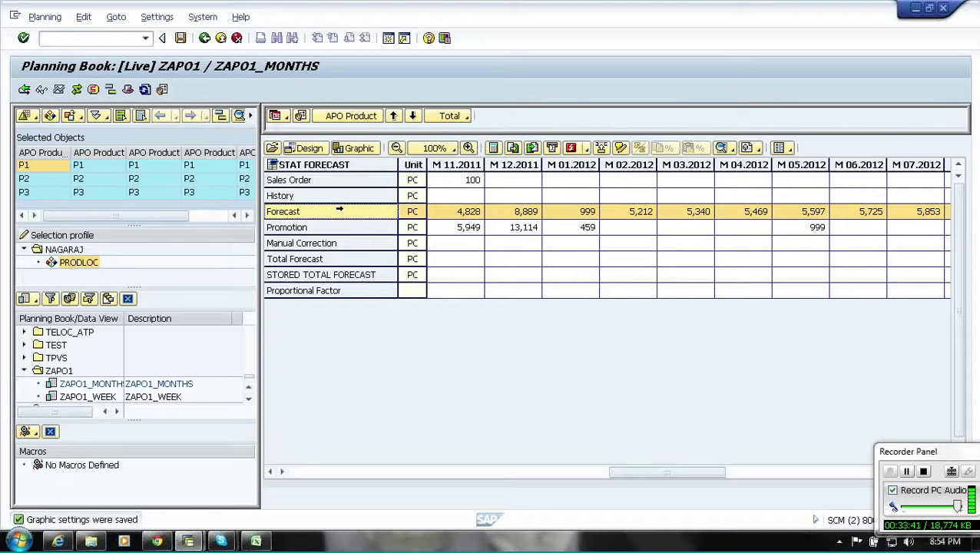
{"action": "left_click", "coordinate": [188, 543]}
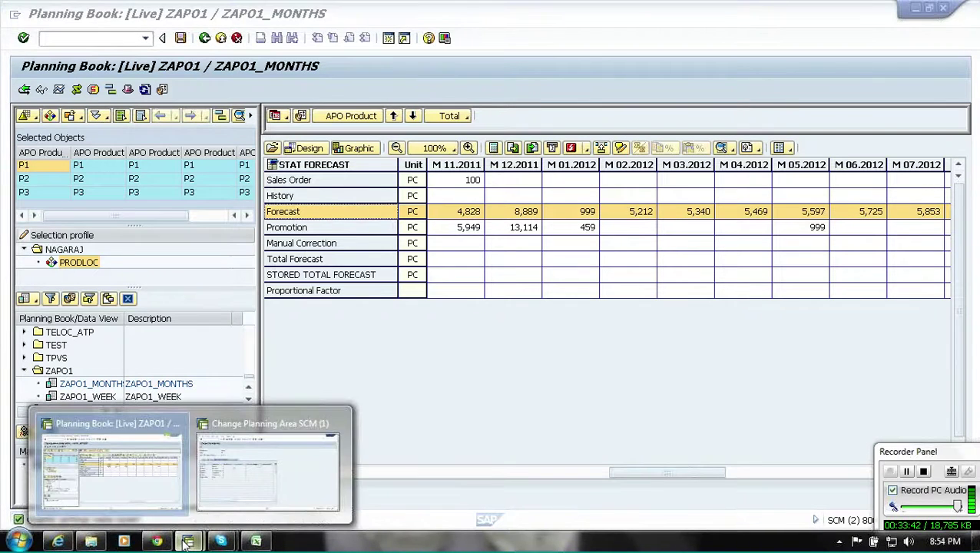
Step: In the second session, launch /SAPAPO/TSCUBE from Demand Planning > Environment > Data Administration
{"action": "left_click", "coordinate": [219, 479]}
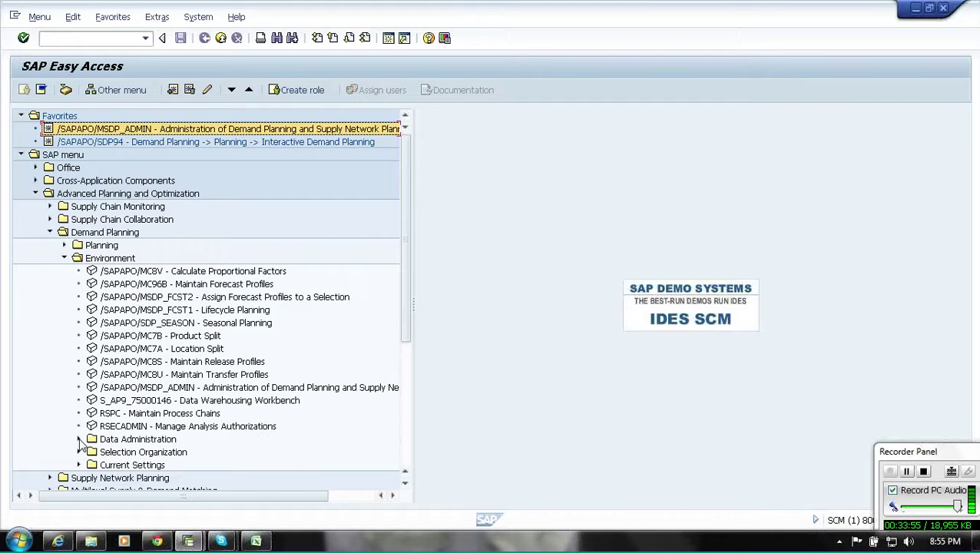
{"action": "left_click", "coordinate": [80, 440]}
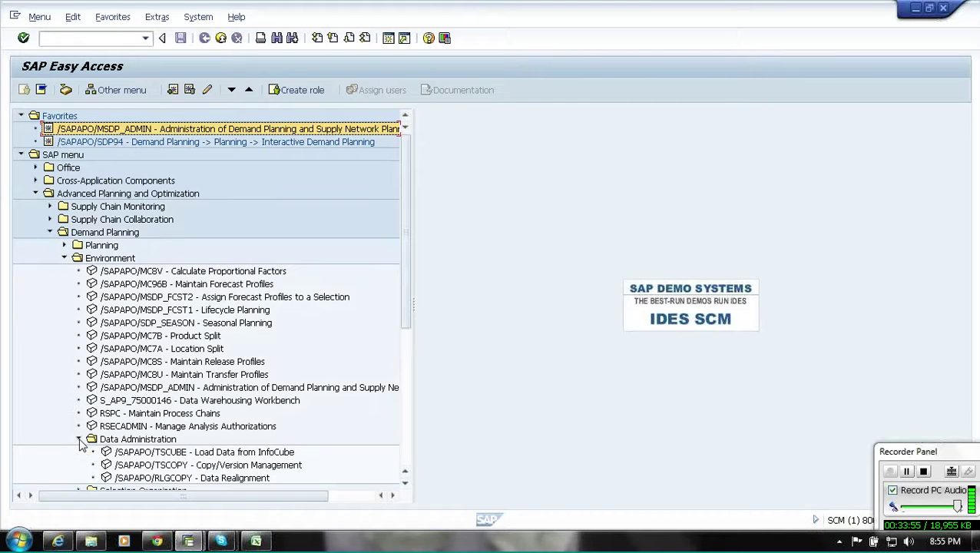
{"action": "left_click", "coordinate": [186, 453]}
{"action": "double_click", "coordinate": [185, 453]}
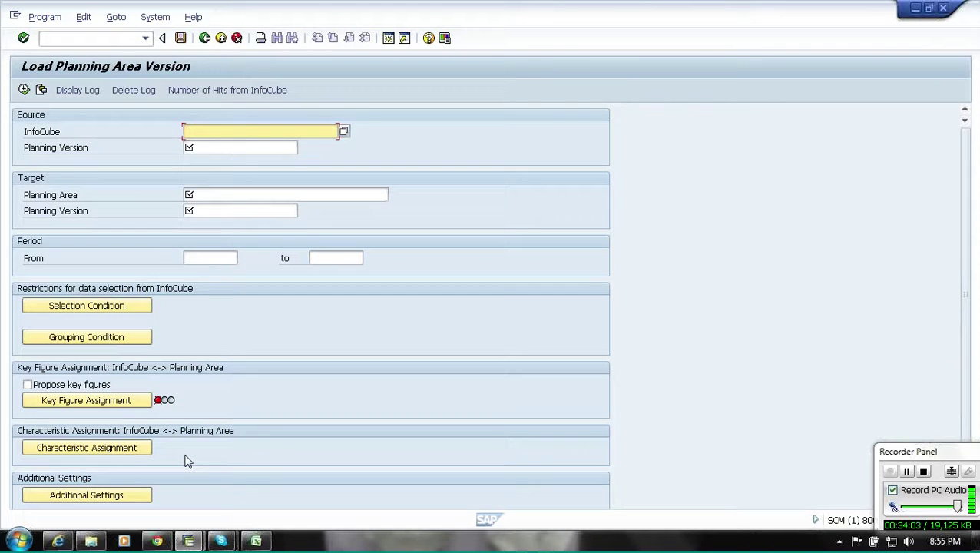
Step: Step through the version, planning area and period fields, then return to the planning book
{"action": "left_click", "coordinate": [216, 149]}
{"action": "left_click", "coordinate": [221, 195]}
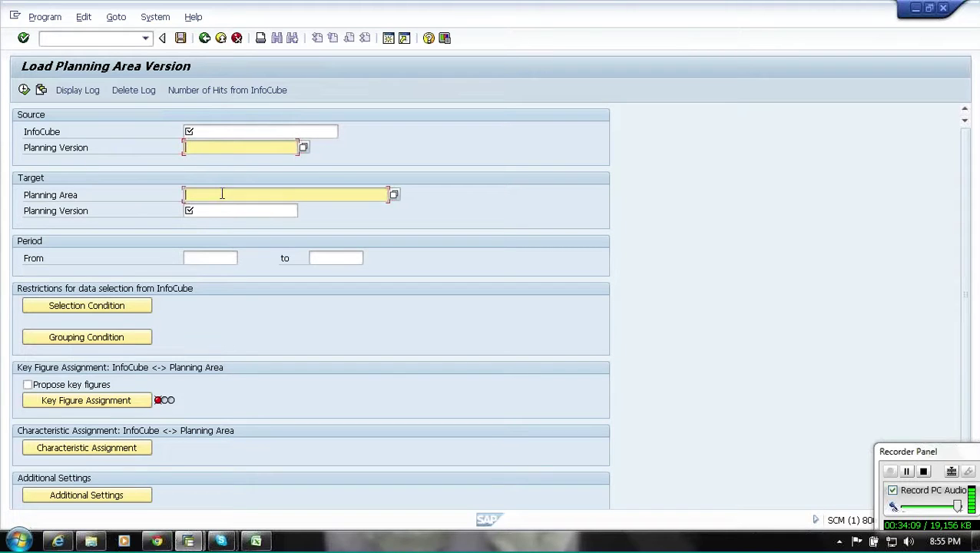
{"action": "left_click", "coordinate": [218, 213]}
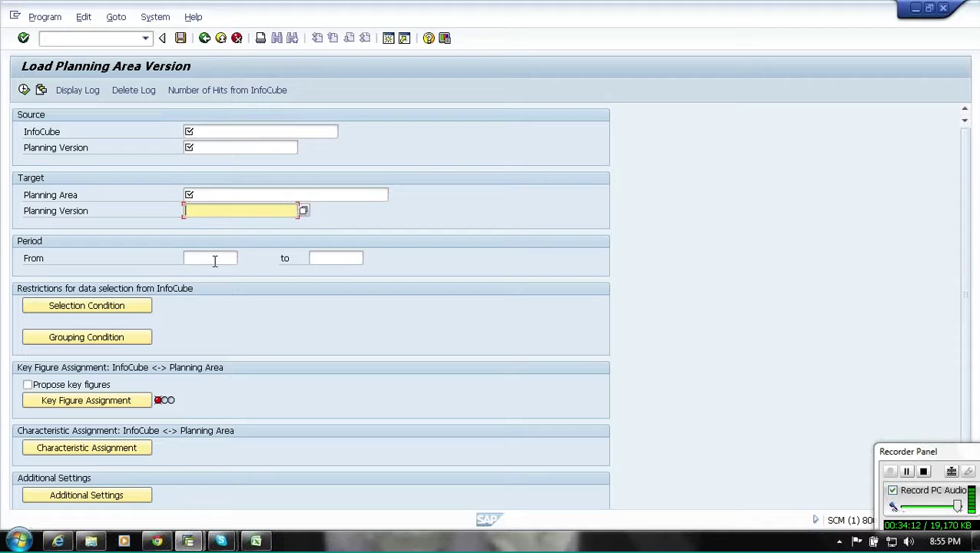
{"action": "left_click", "coordinate": [215, 260]}
{"action": "left_click", "coordinate": [344, 258]}
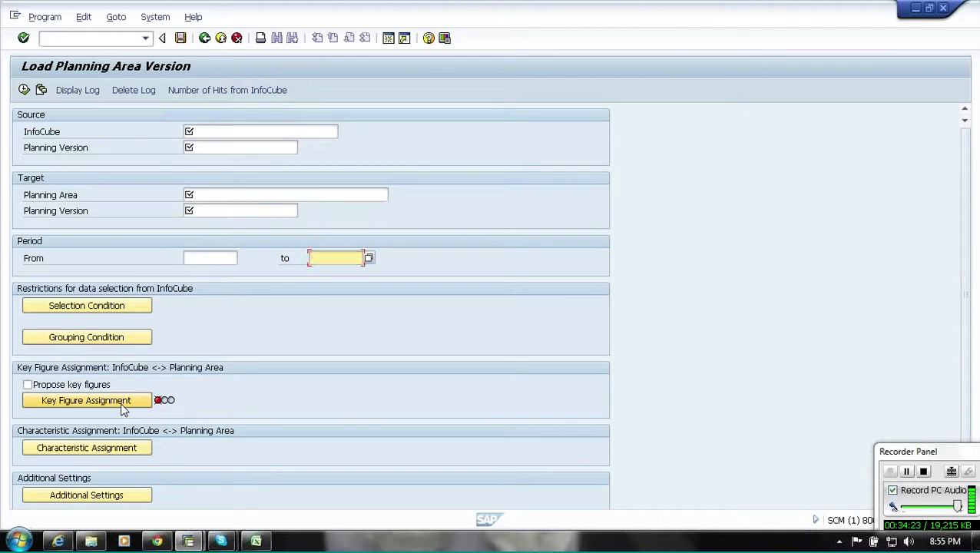
{"action": "key", "text": "alt+Tab"}
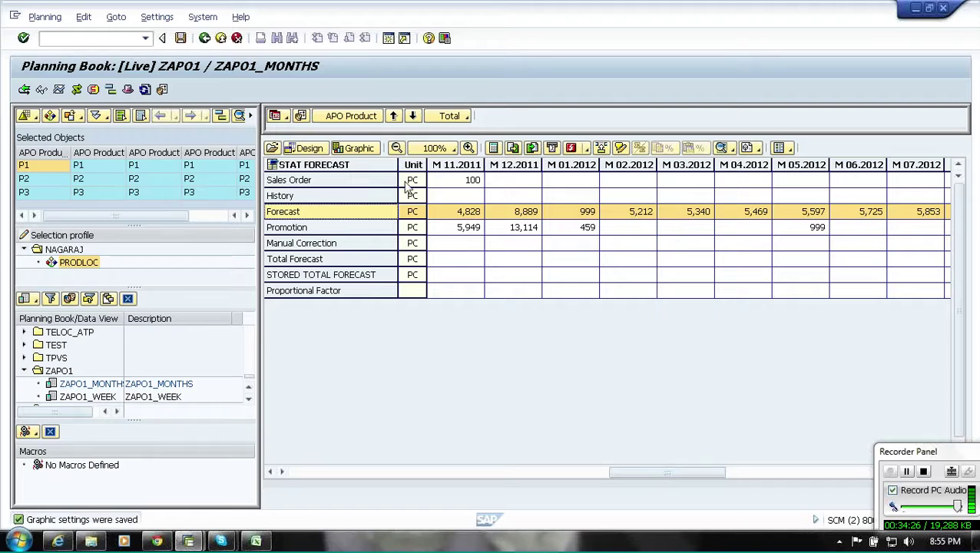
{"action": "left_click", "coordinate": [344, 196]}
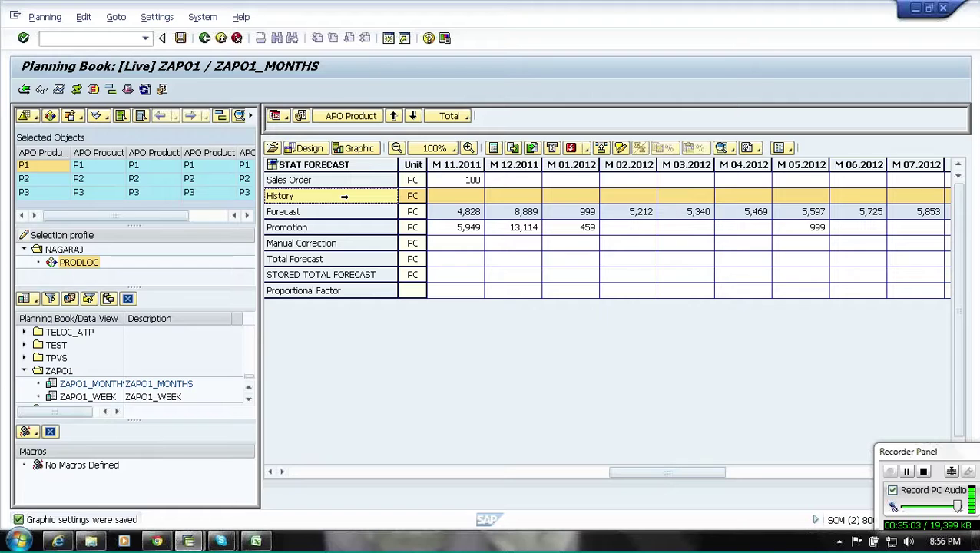
Step: Enter a Manual Correction of 99 for M 11.2011
{"action": "left_click", "coordinate": [453, 214]}
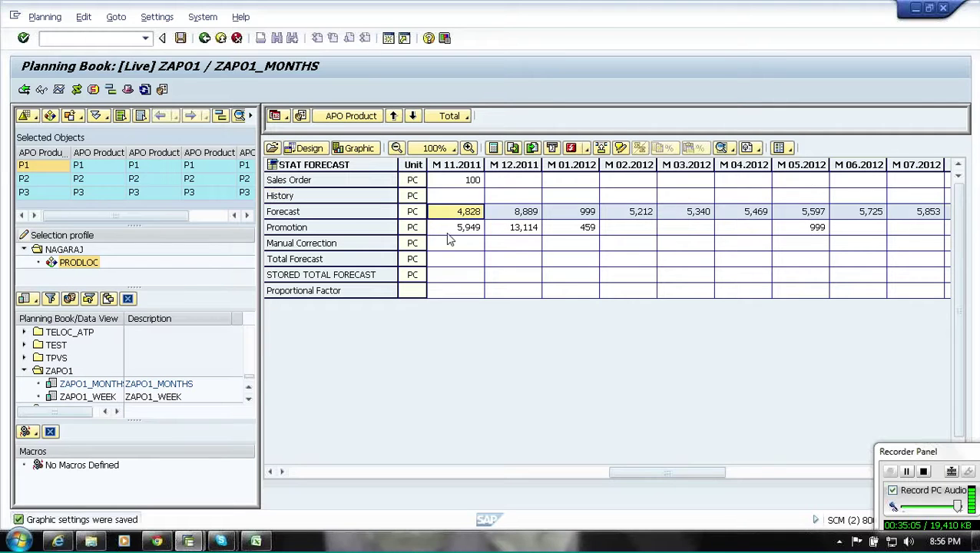
{"action": "left_click", "coordinate": [450, 231]}
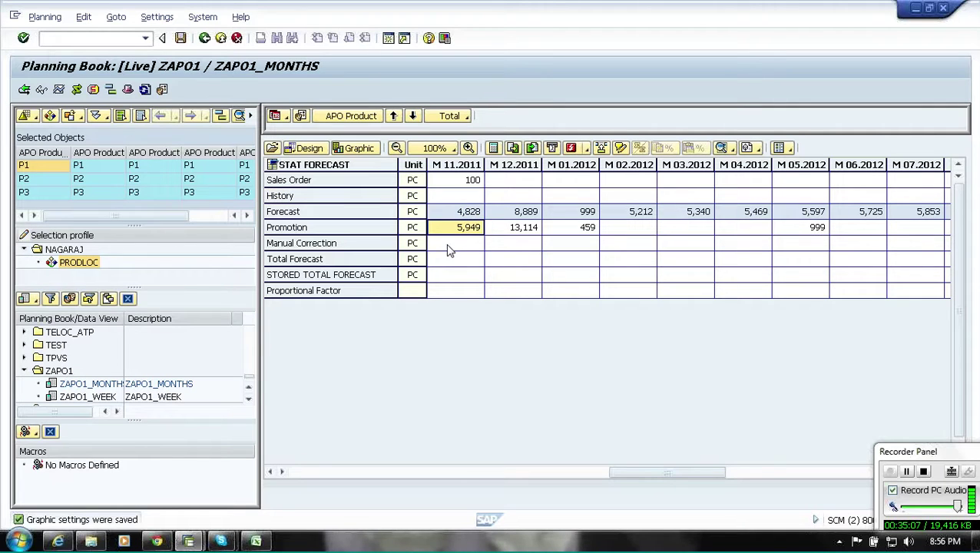
{"action": "left_click", "coordinate": [449, 244]}
{"action": "type", "text": "99"}
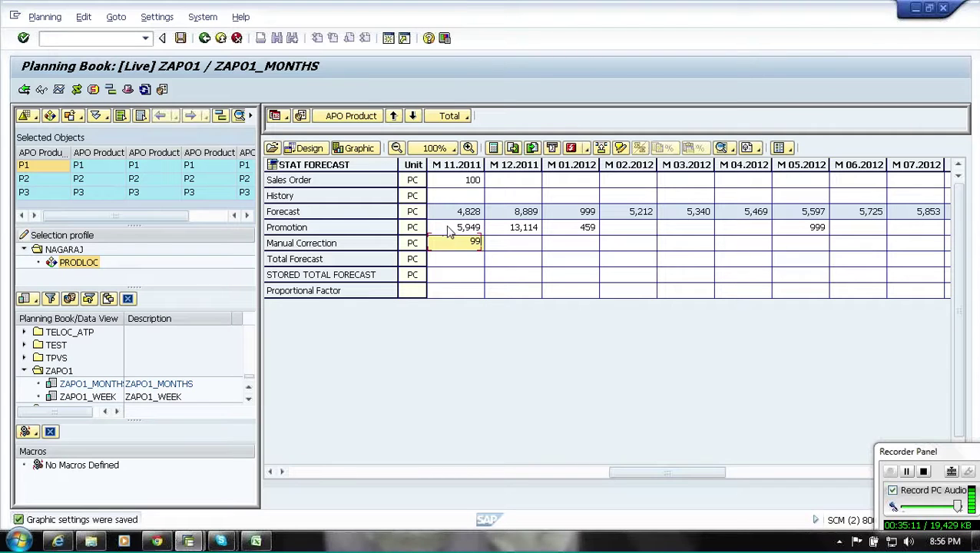
{"action": "left_click", "coordinate": [447, 213]}
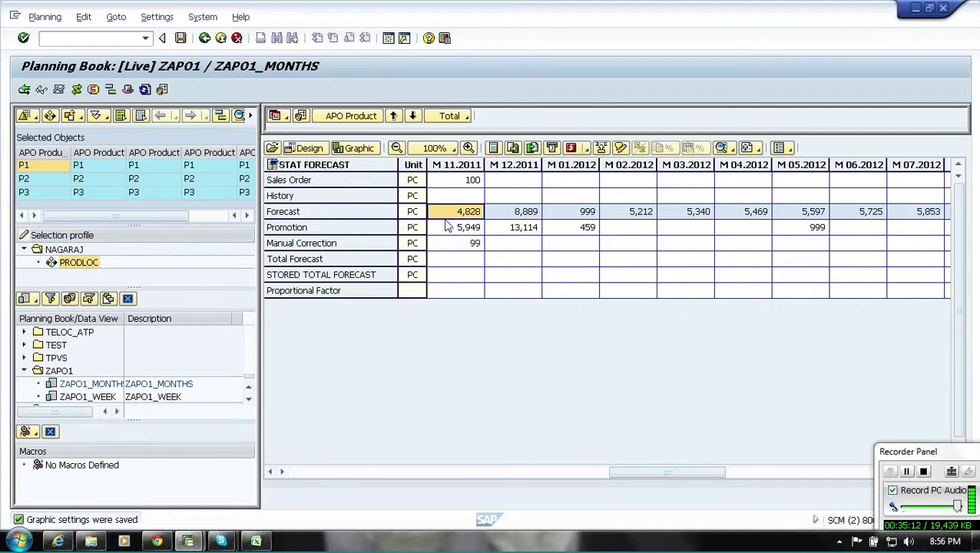
Step: Check the M 11.2011 Total Forecast, Promotion and Manual Correction cells
{"action": "left_click", "coordinate": [450, 261]}
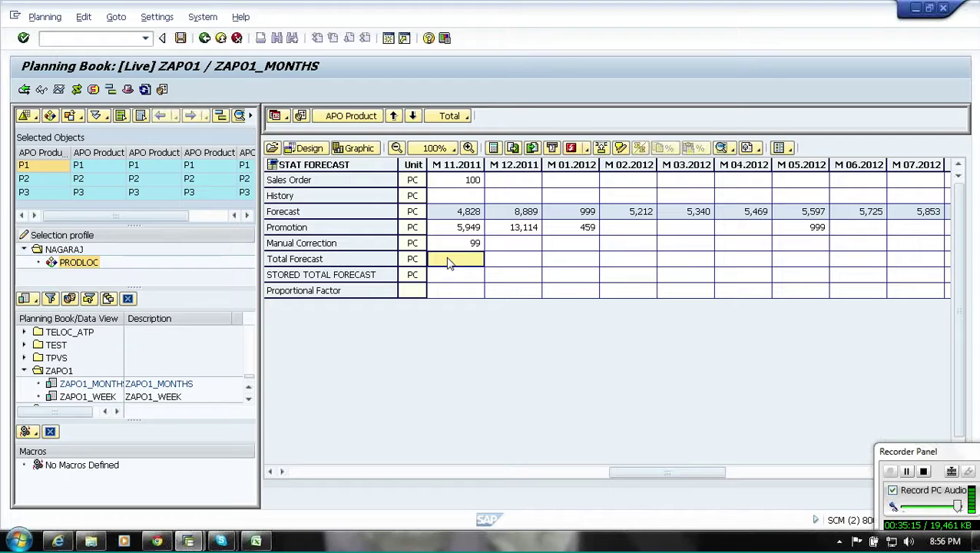
{"action": "left_click", "coordinate": [351, 260]}
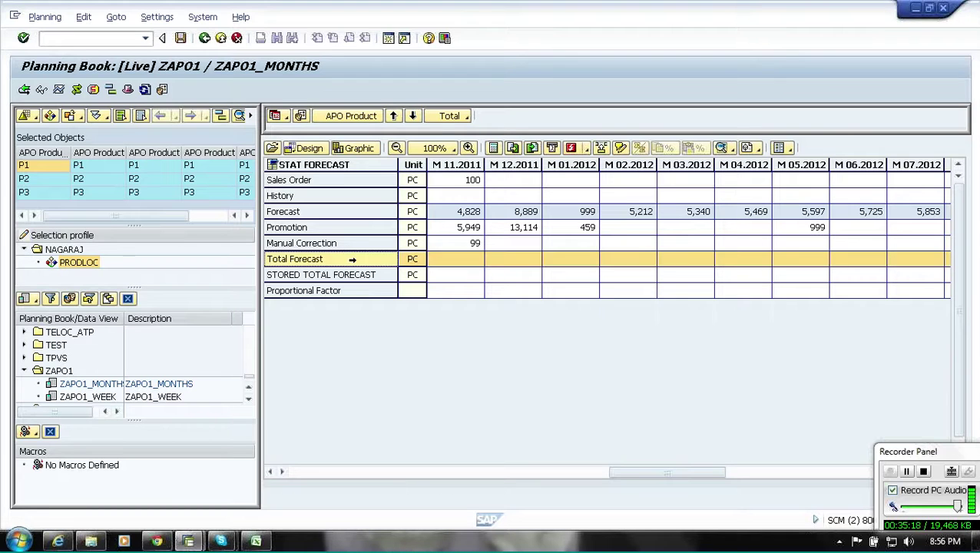
{"action": "left_click", "coordinate": [466, 261]}
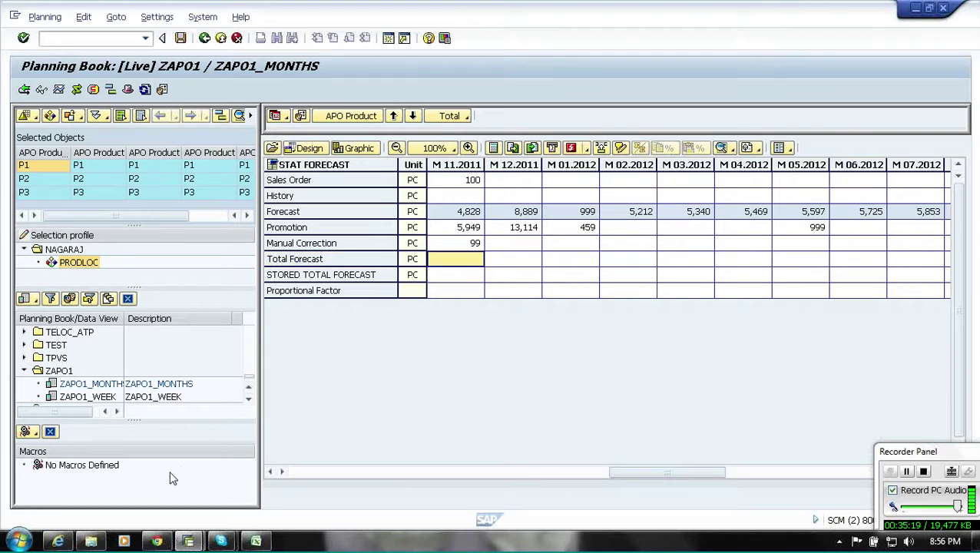
{"action": "left_click", "coordinate": [453, 228]}
{"action": "left_click", "coordinate": [452, 244]}
{"action": "left_click", "coordinate": [443, 264]}
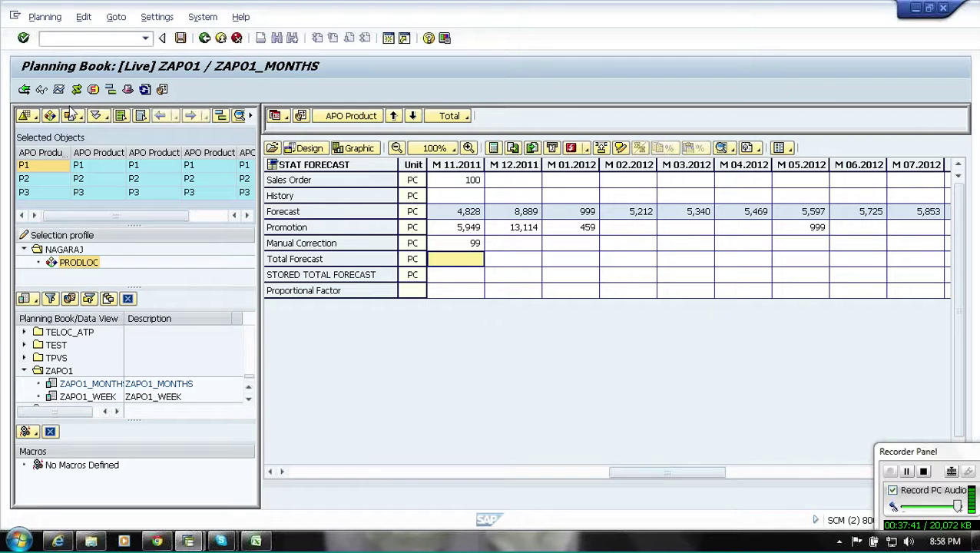
{"action": "left_click", "coordinate": [923, 471]}
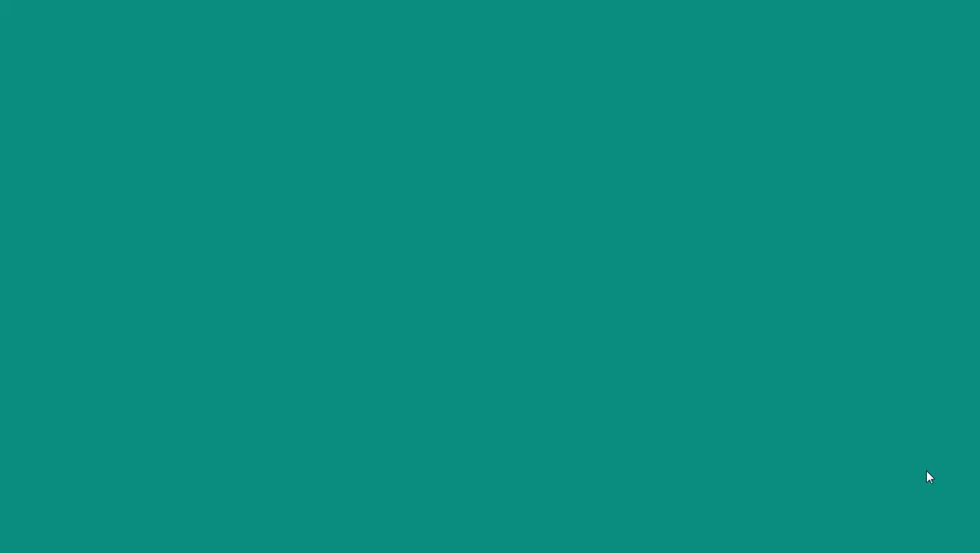